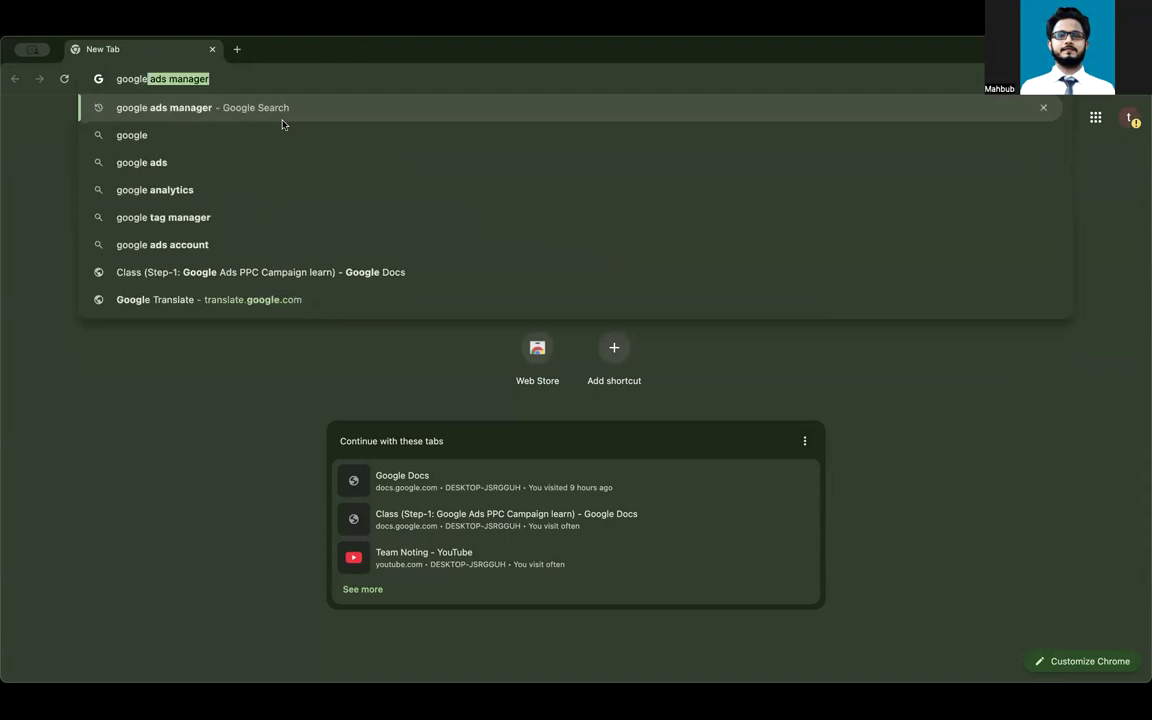
Step: Search 'google ads manager', open the Google Ads result in a new tab, and return to the results
left_click(235, 108)
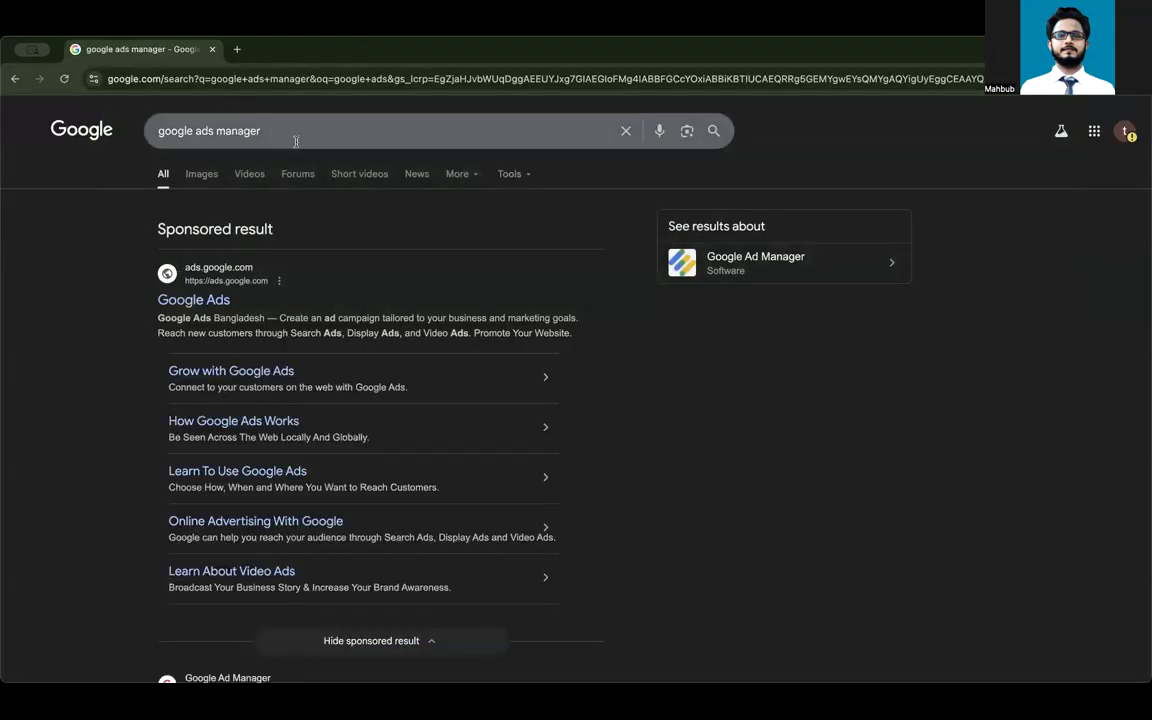
scroll(245, 310, "down", 1)
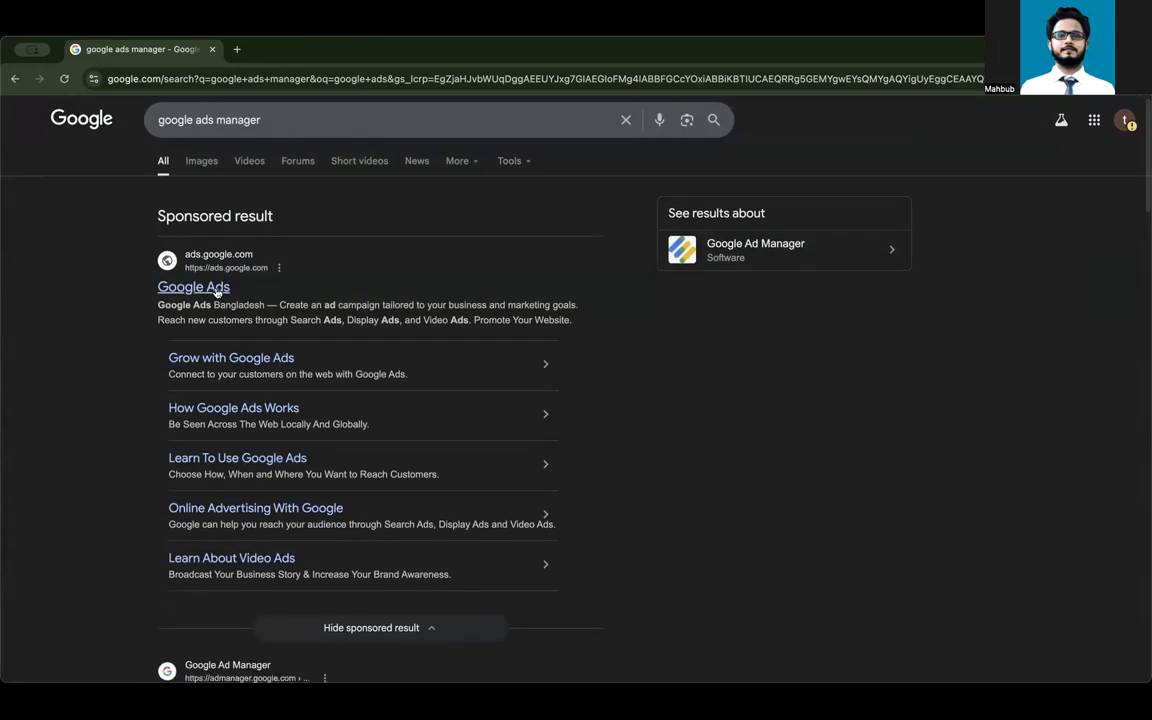
right_click(229, 298)
left_click(229, 298)
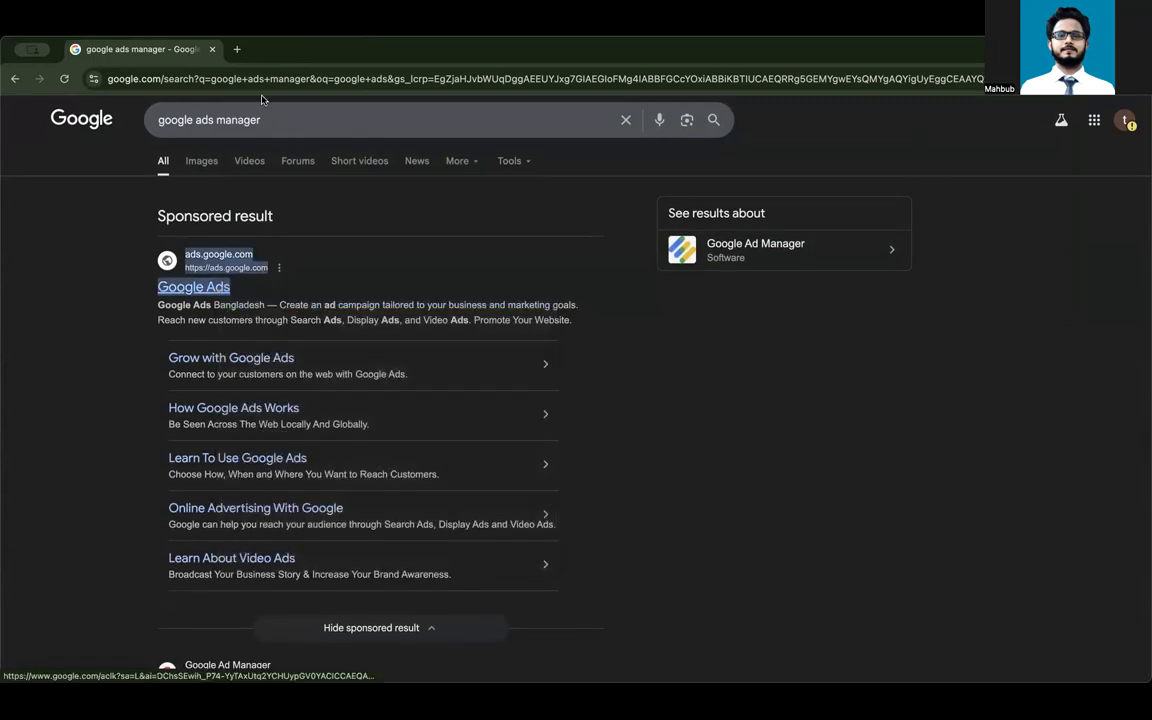
left_click(290, 49)
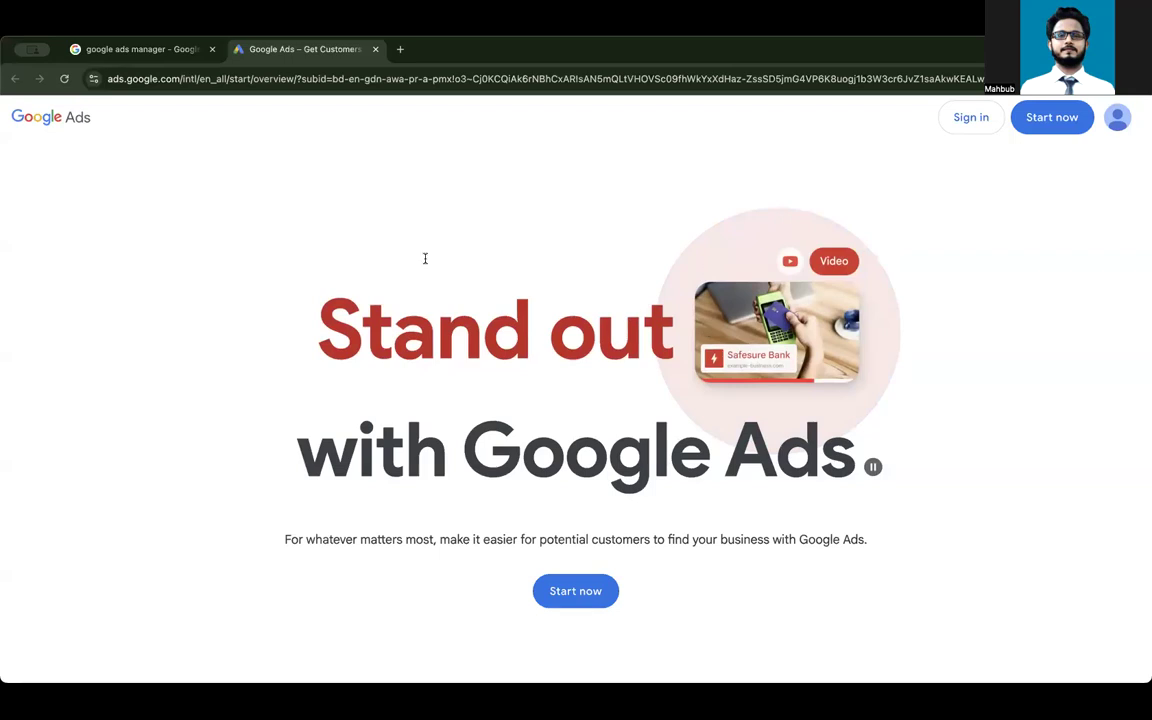
left_click(193, 52)
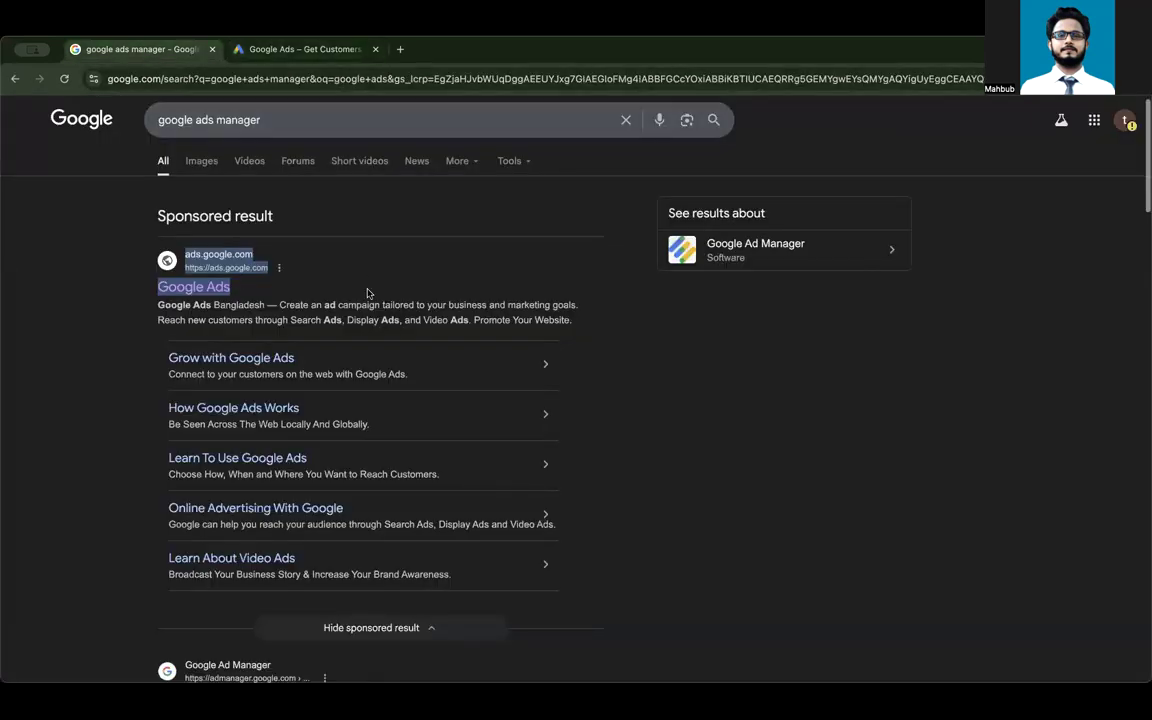
scroll(367, 293, "down", 3)
scroll(367, 293, "down", 2)
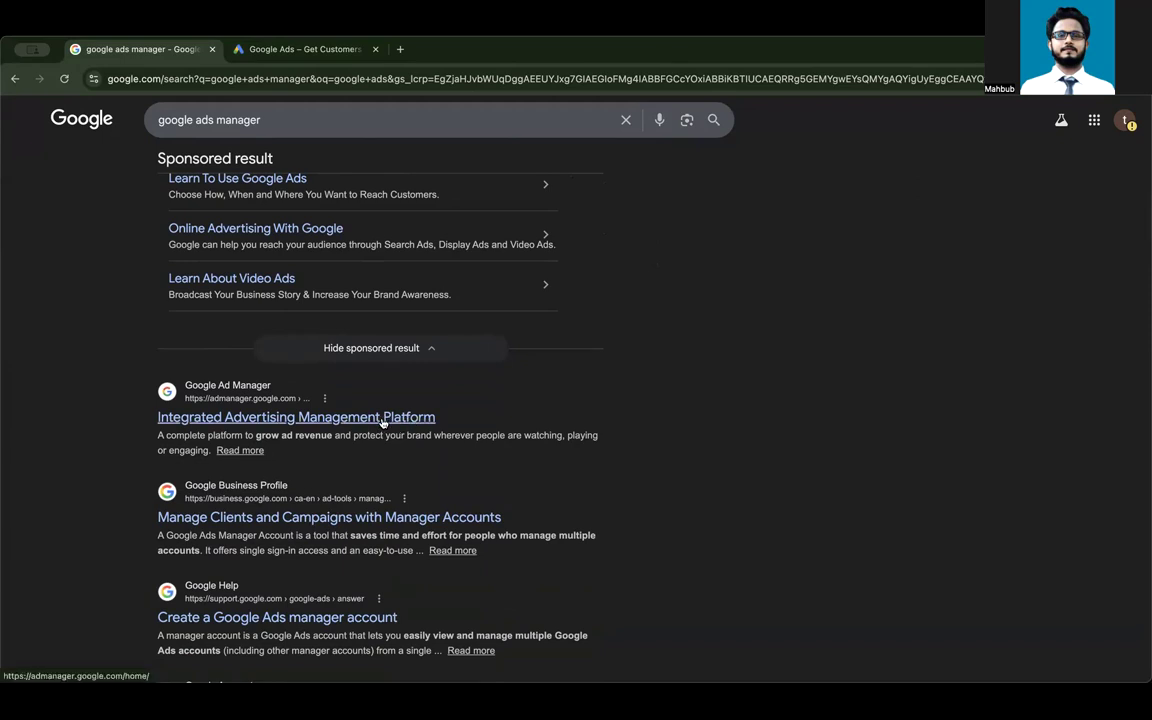
Step: Open the 'Integrated Advertising Management Platform' result and start its Get started form
left_click(383, 420)
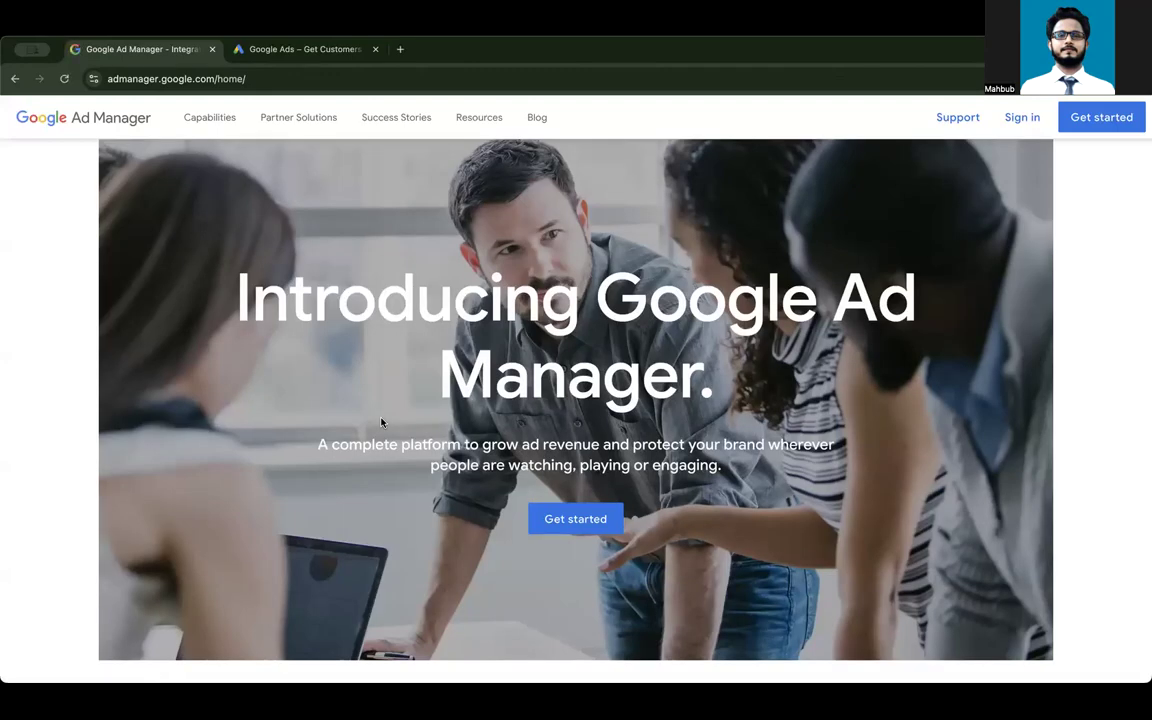
scroll(381, 422, "down", 3)
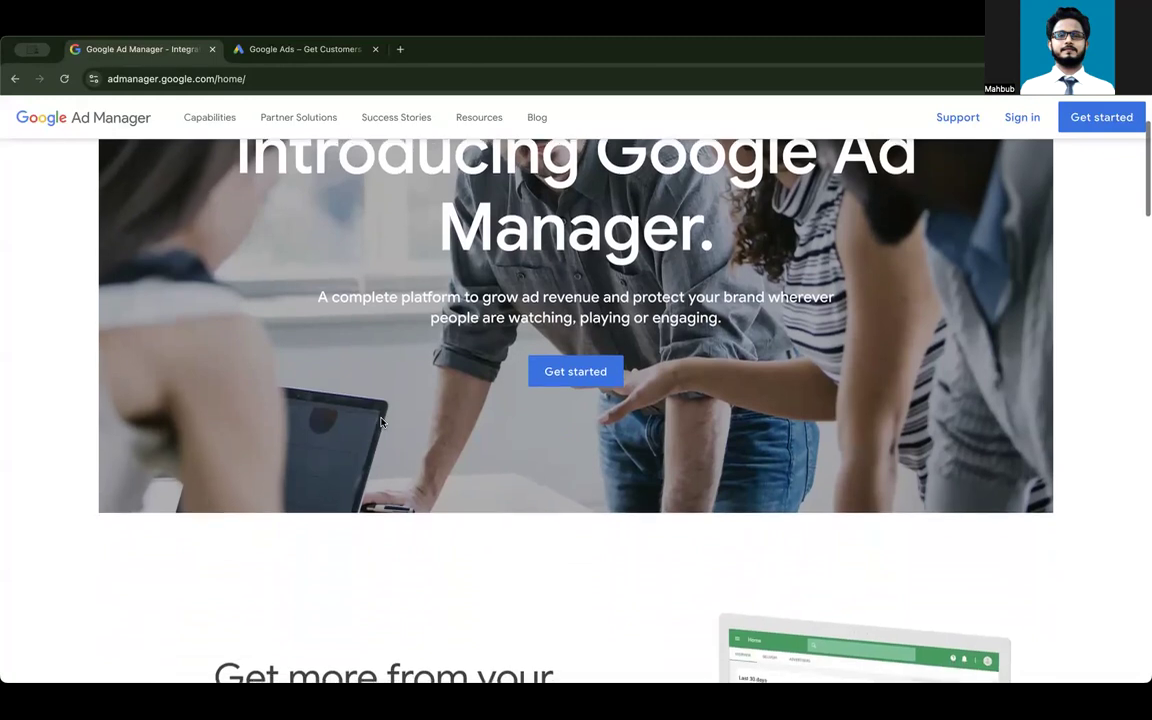
scroll(381, 422, "up", 3)
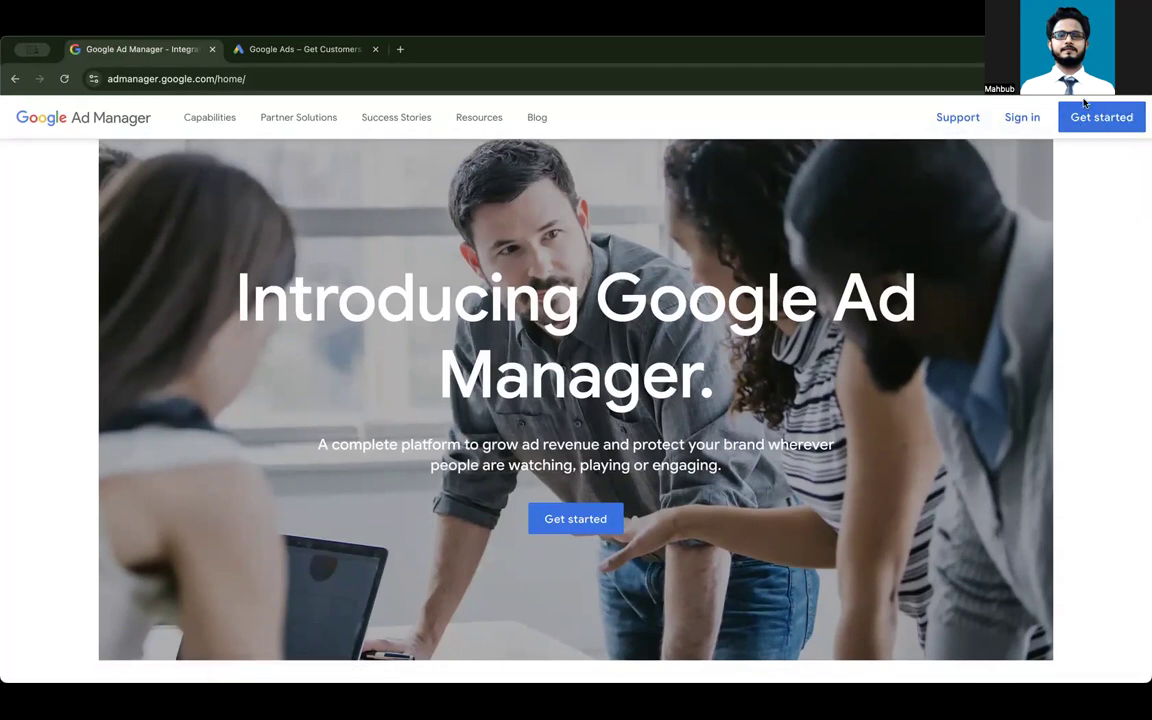
left_click(581, 521)
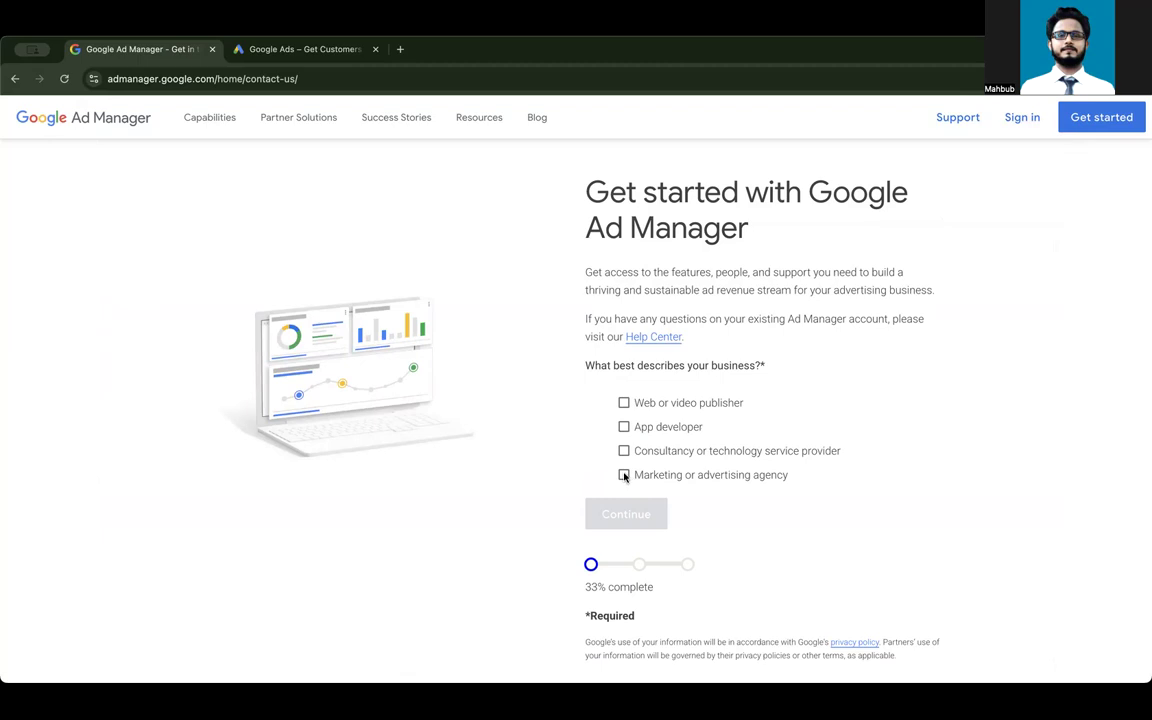
Step: Choose 'Marketing or advertising agency' and continue the form to 100% complete
left_click(624, 476)
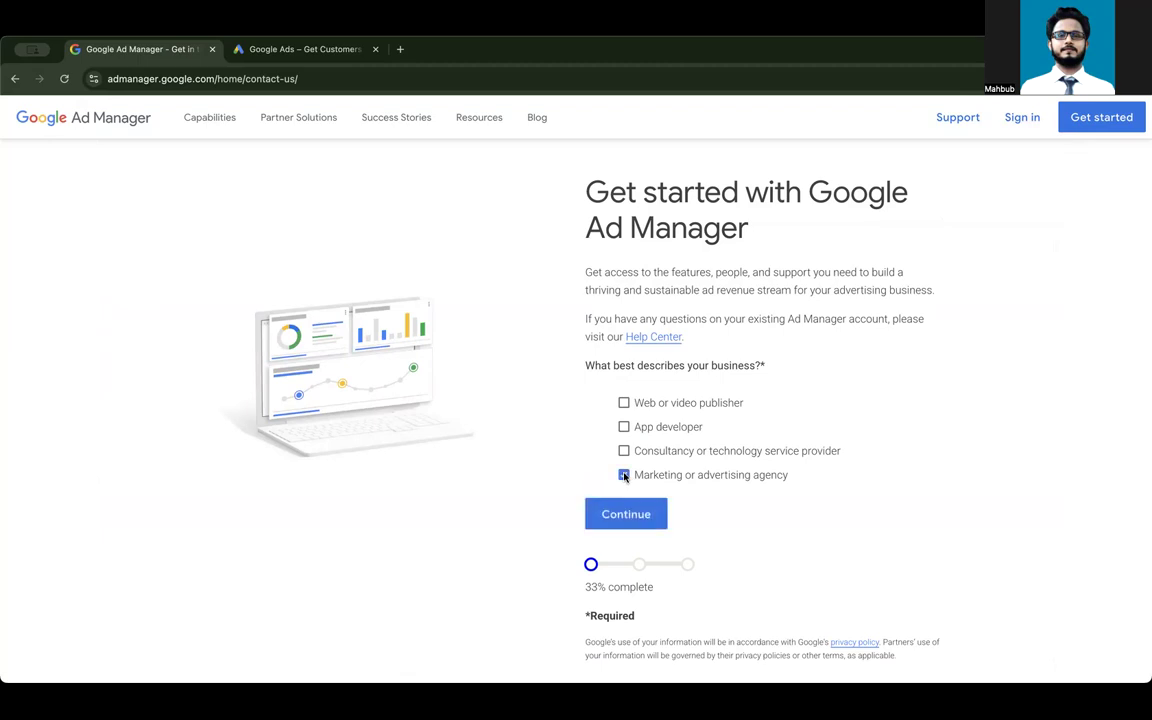
scroll(625, 478, "down", 3)
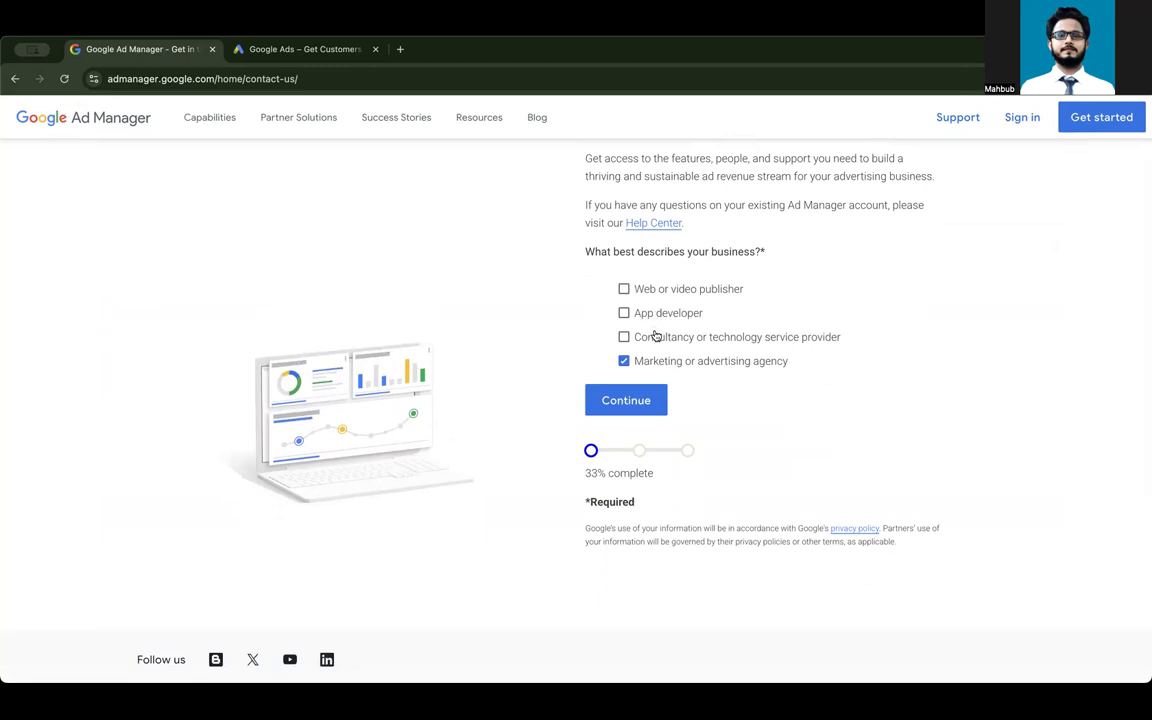
left_click(634, 408)
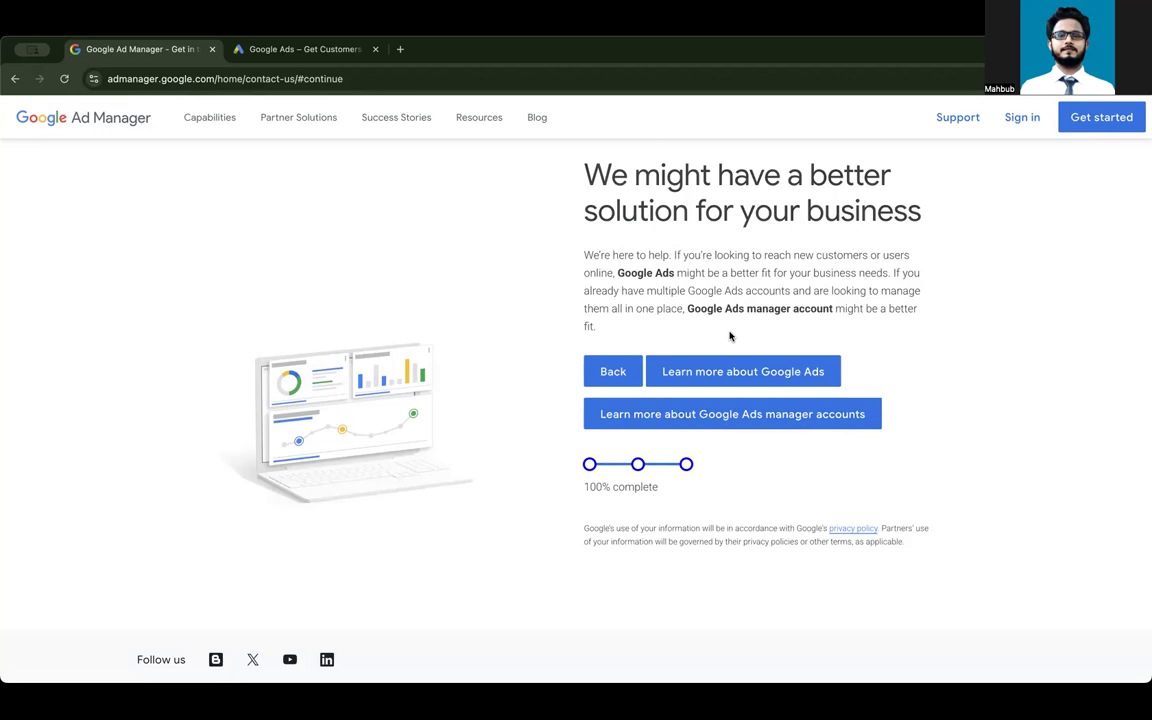
scroll(682, 498, "down", 1)
scroll(682, 498, "down", 5)
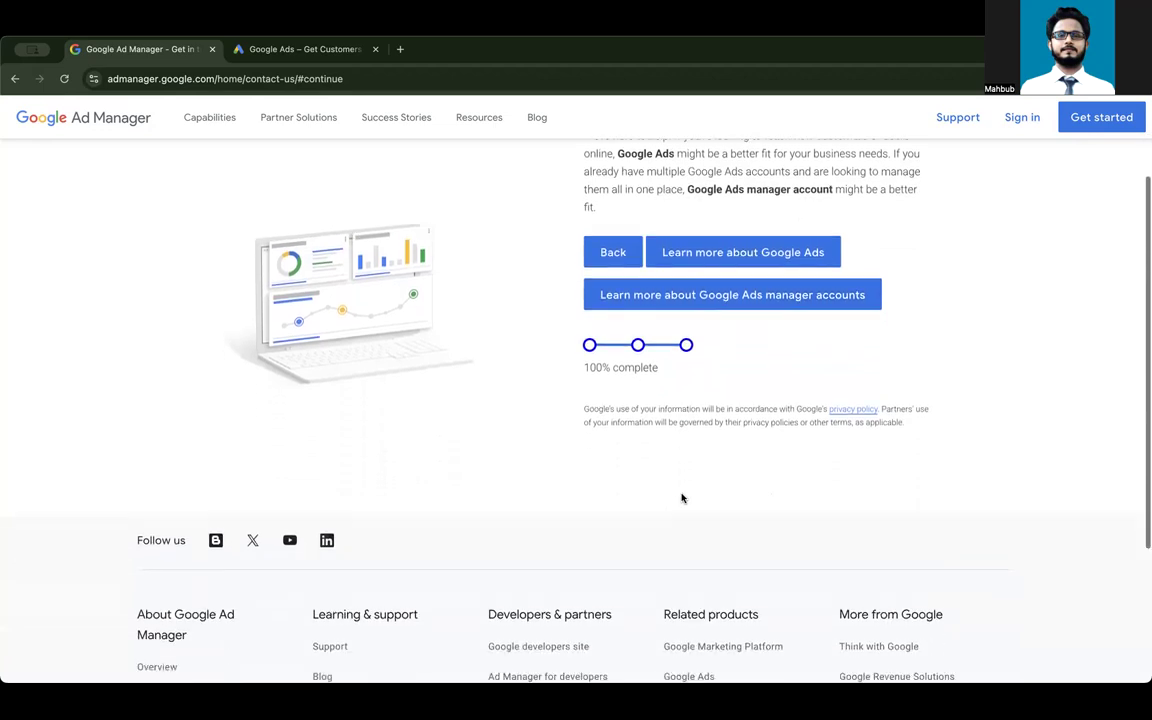
scroll(682, 498, "up", 5)
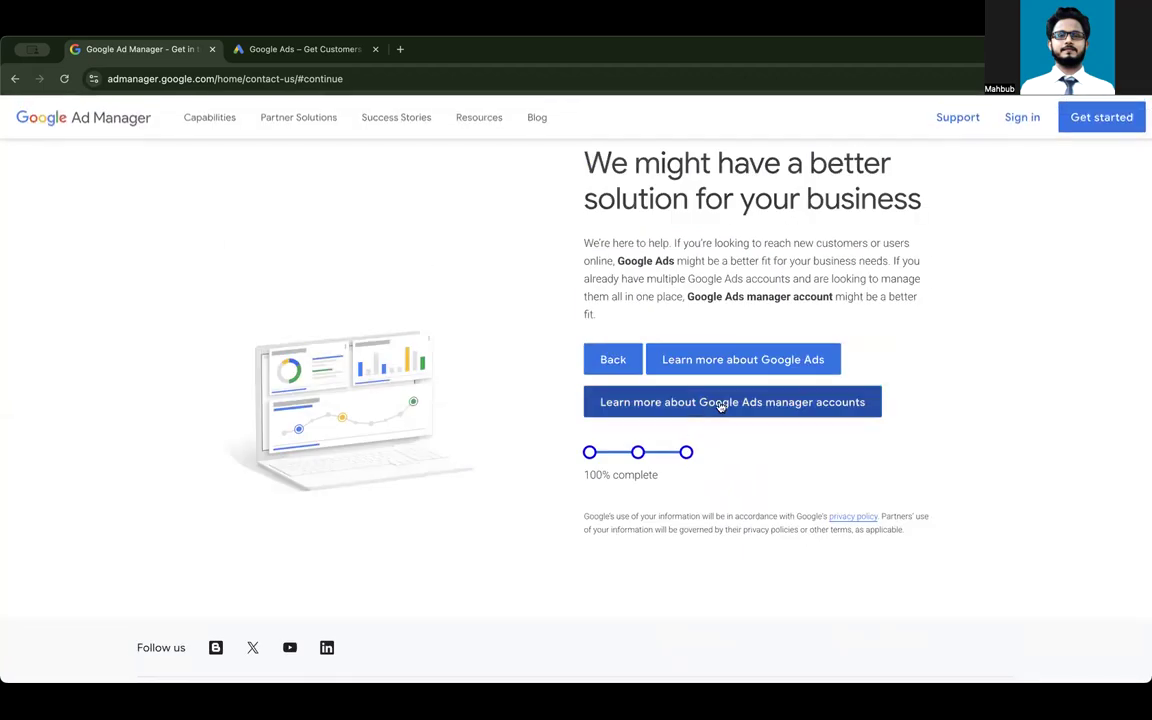
left_click_drag(582, 476, 668, 480)
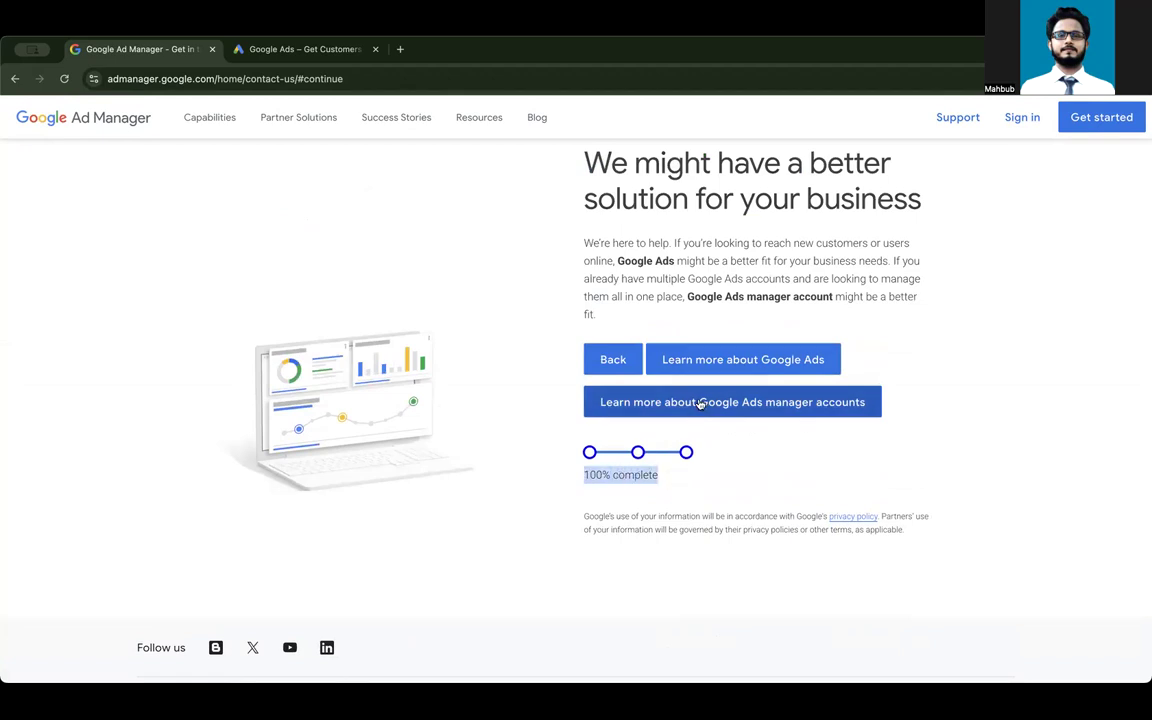
Step: Redo the agency choice and open 'Learn more about Google Ads manager accounts' in a new tab
left_click(628, 363)
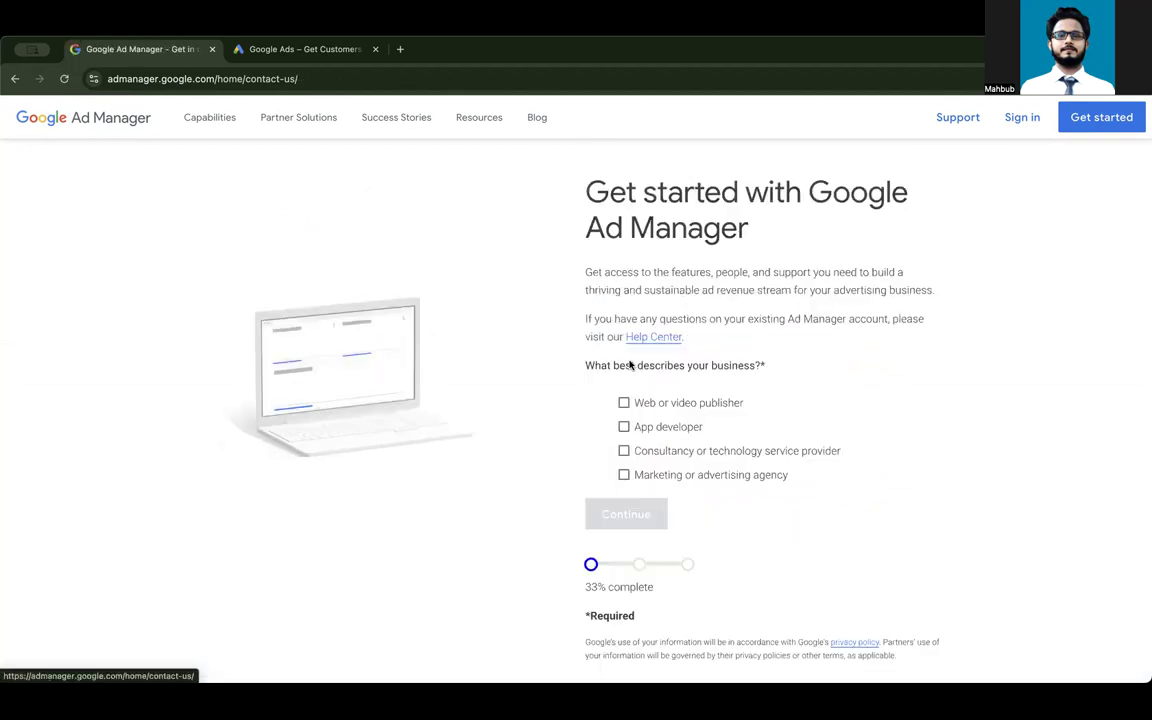
left_click(628, 476)
left_click(626, 525)
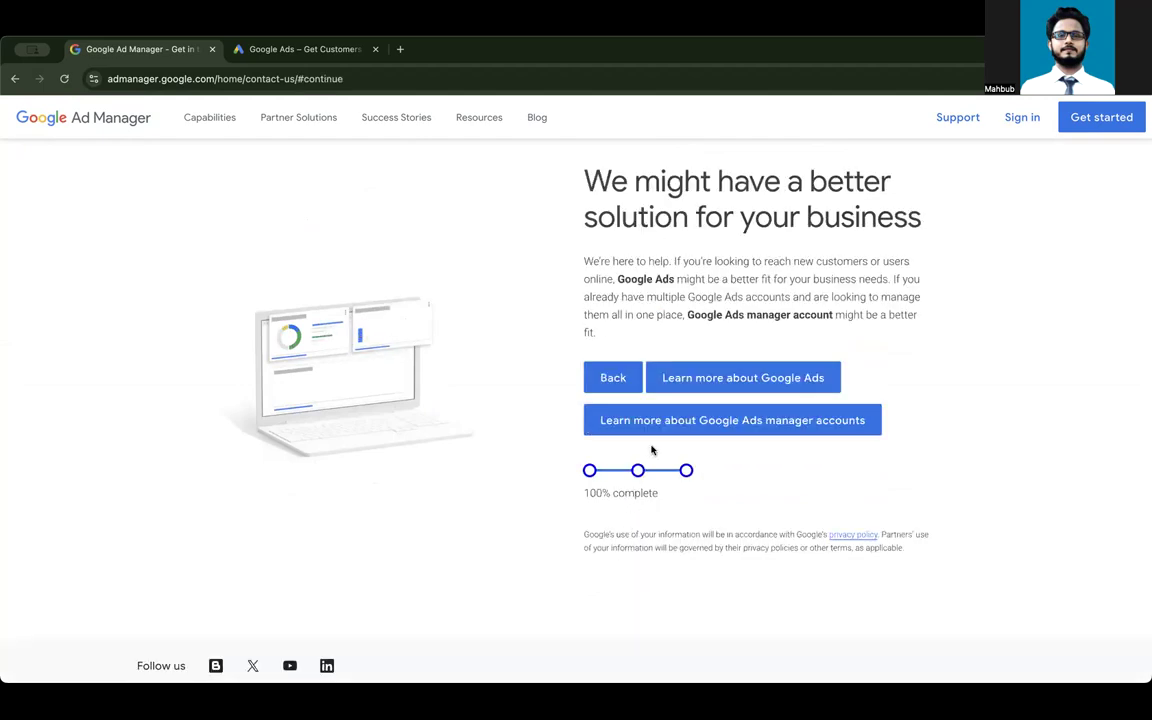
left_click(676, 430)
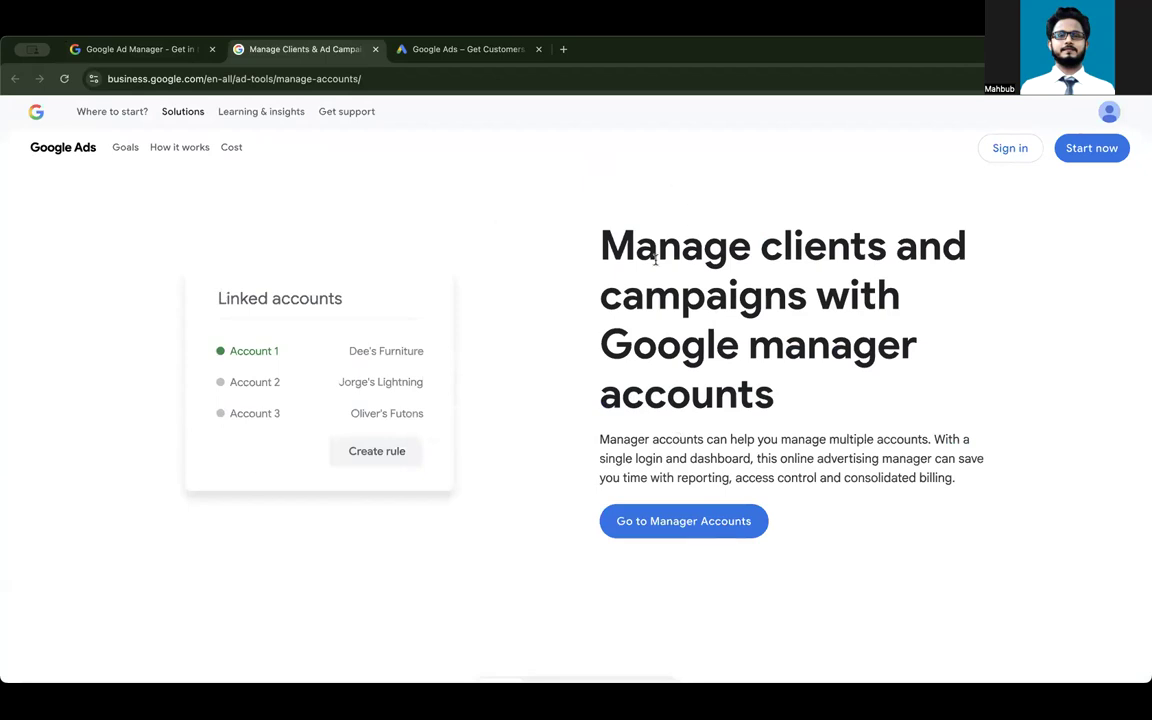
Step: Go back to the manager accounts information page and scroll through it
left_click(205, 45)
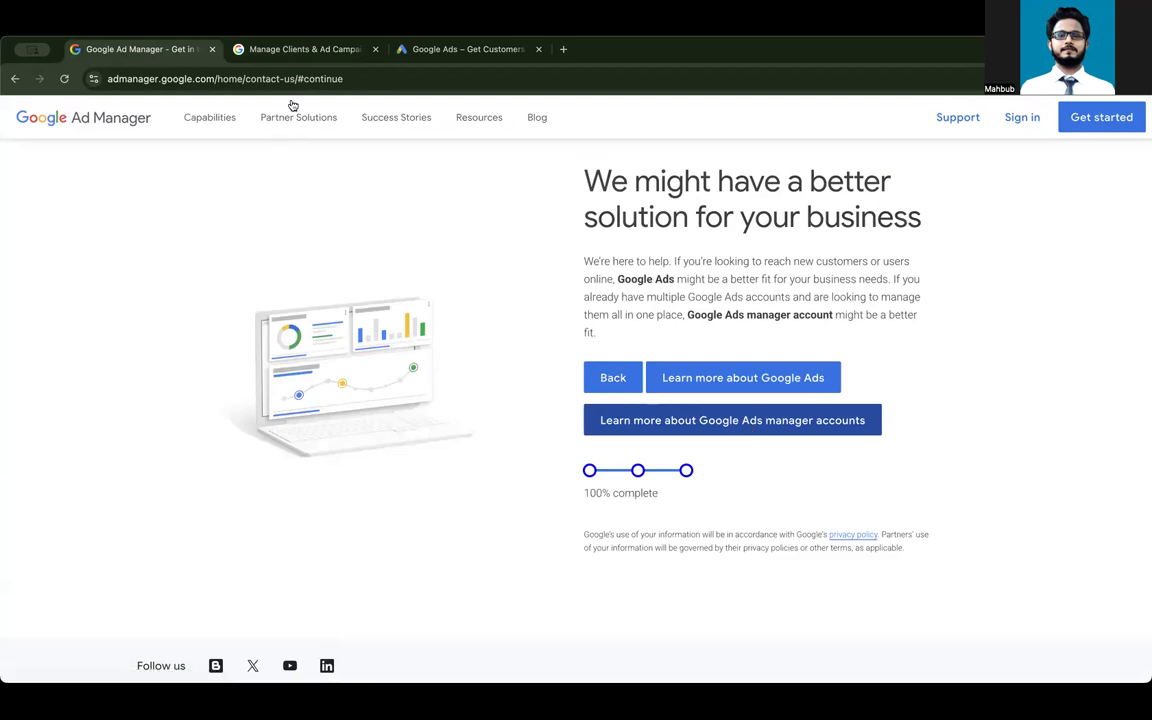
left_click(299, 50)
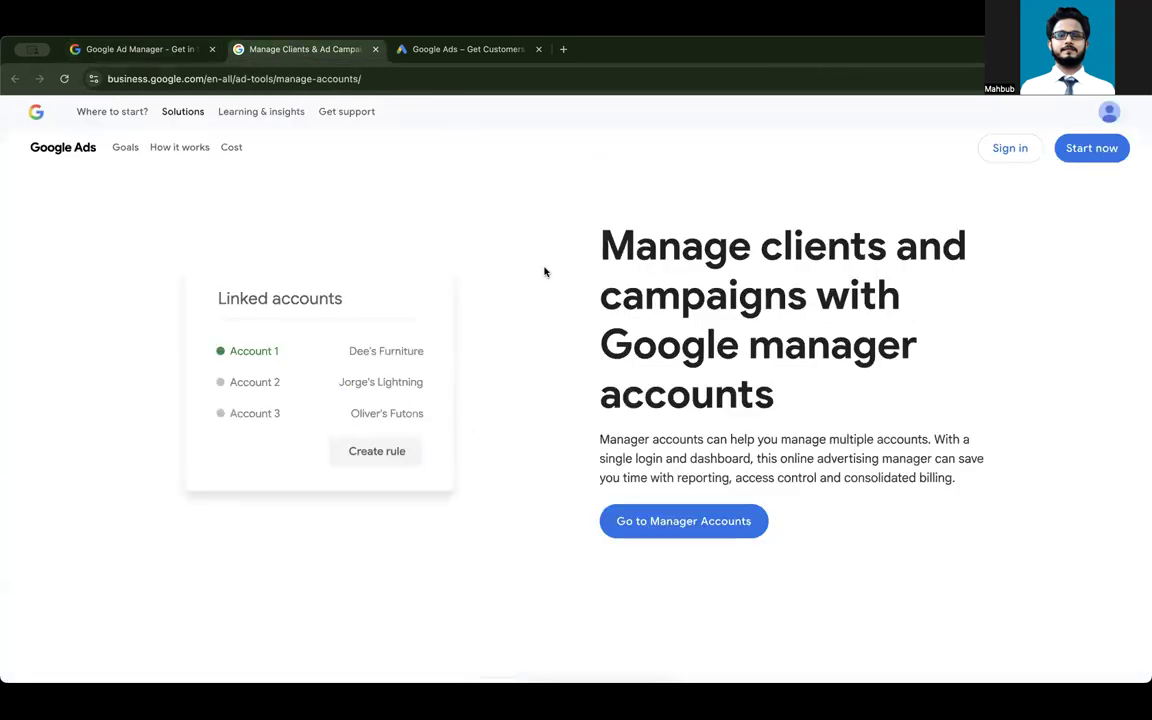
scroll(545, 271, "down", 10)
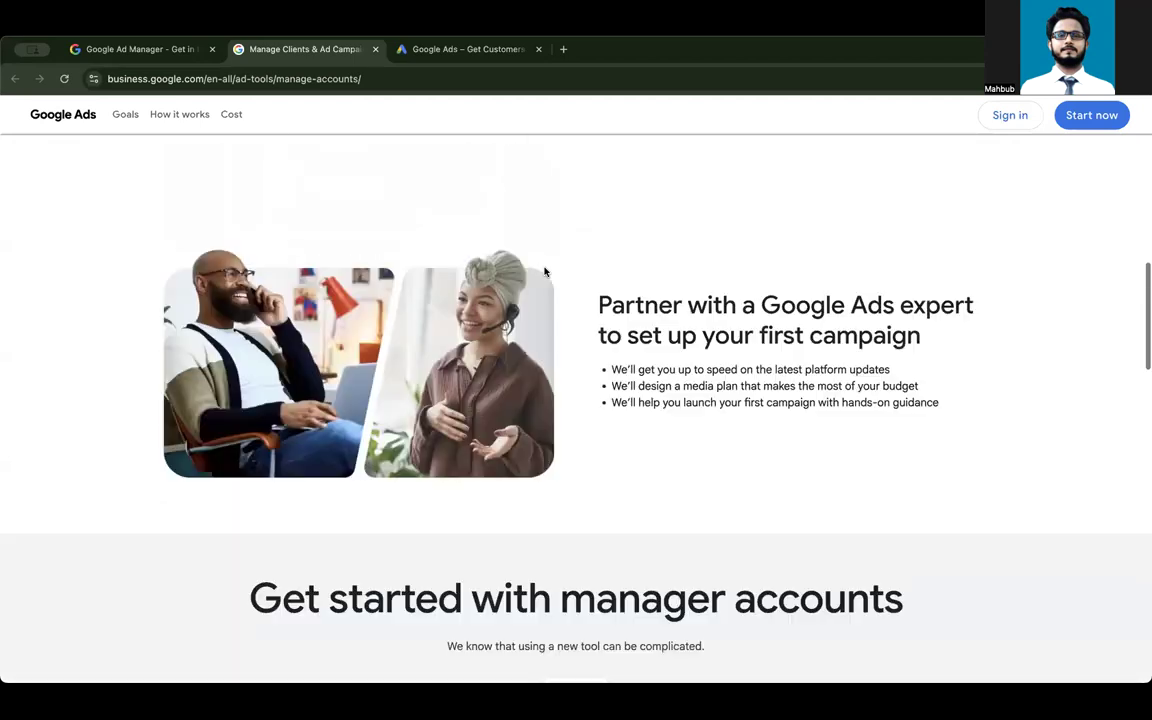
scroll(545, 271, "down", 8)
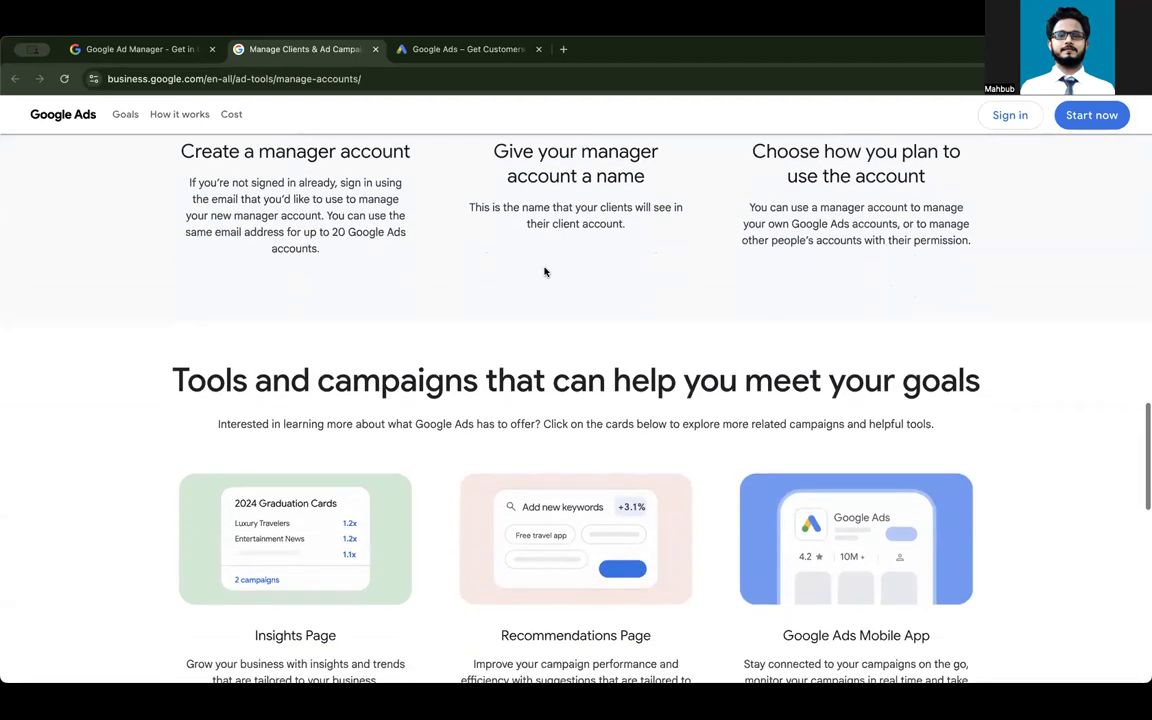
scroll(545, 271, "down", 10)
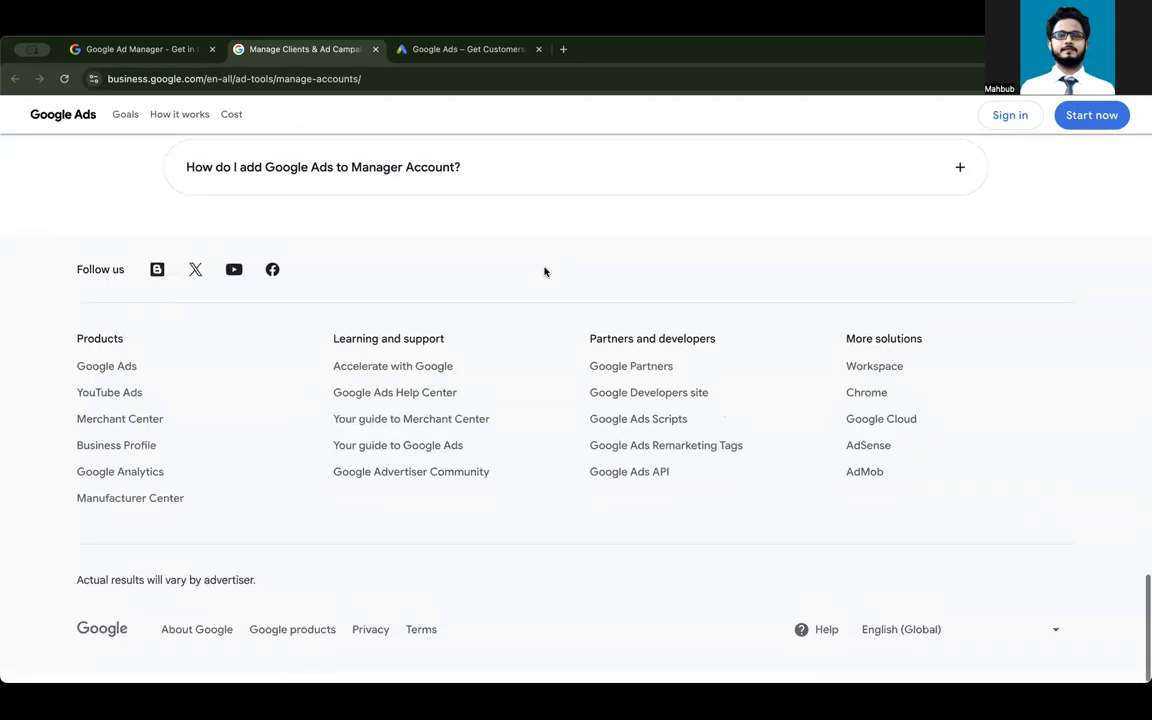
scroll(545, 271, "up", 20)
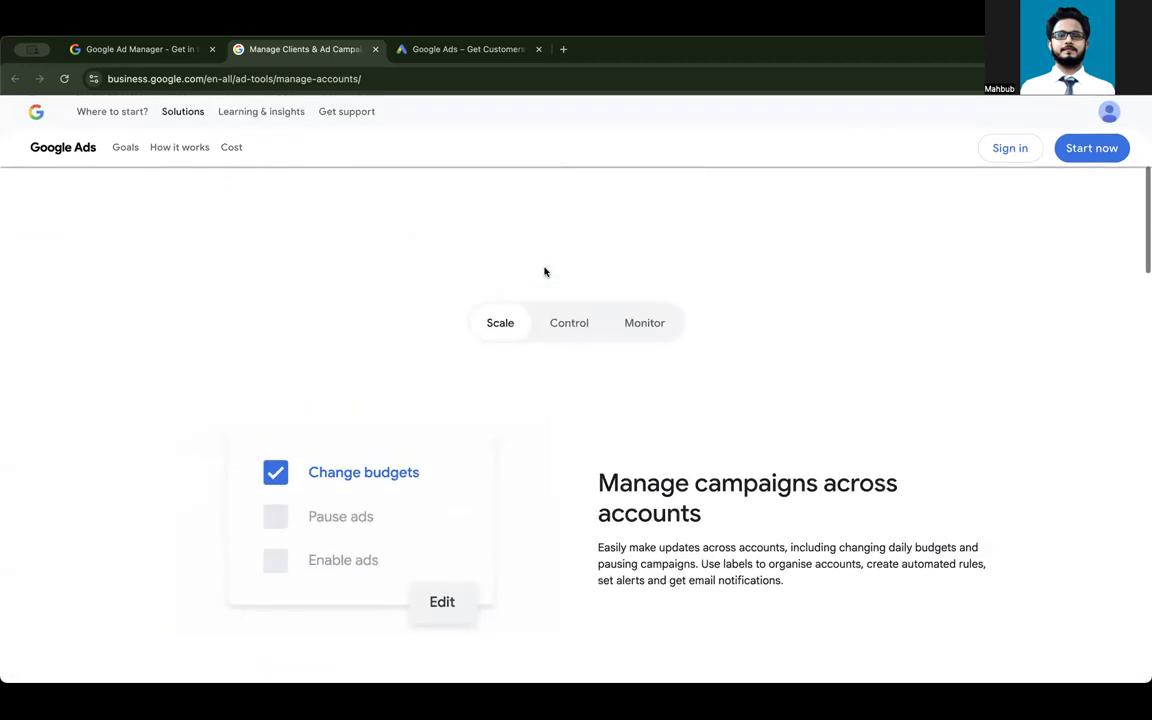
scroll(545, 271, "up", 3)
scroll(545, 271, "down", 2)
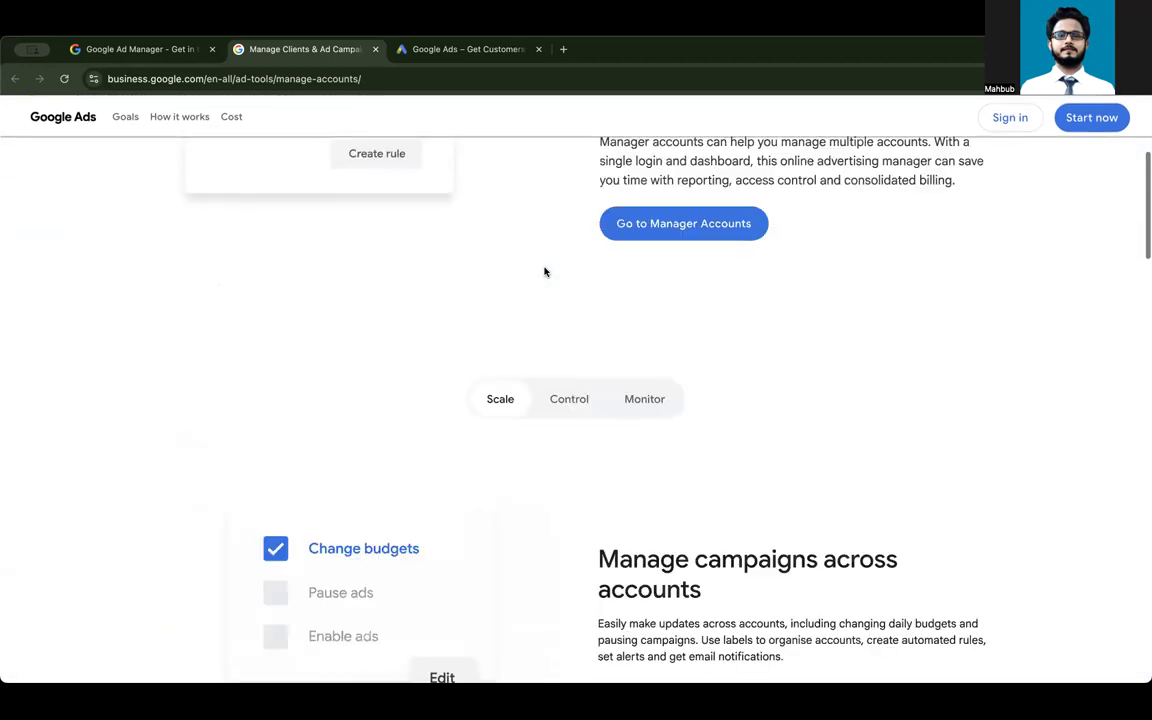
Step: Review the access, performance and campaign feature sections, then start the manager account sign-up
left_click(572, 410)
left_click(637, 404)
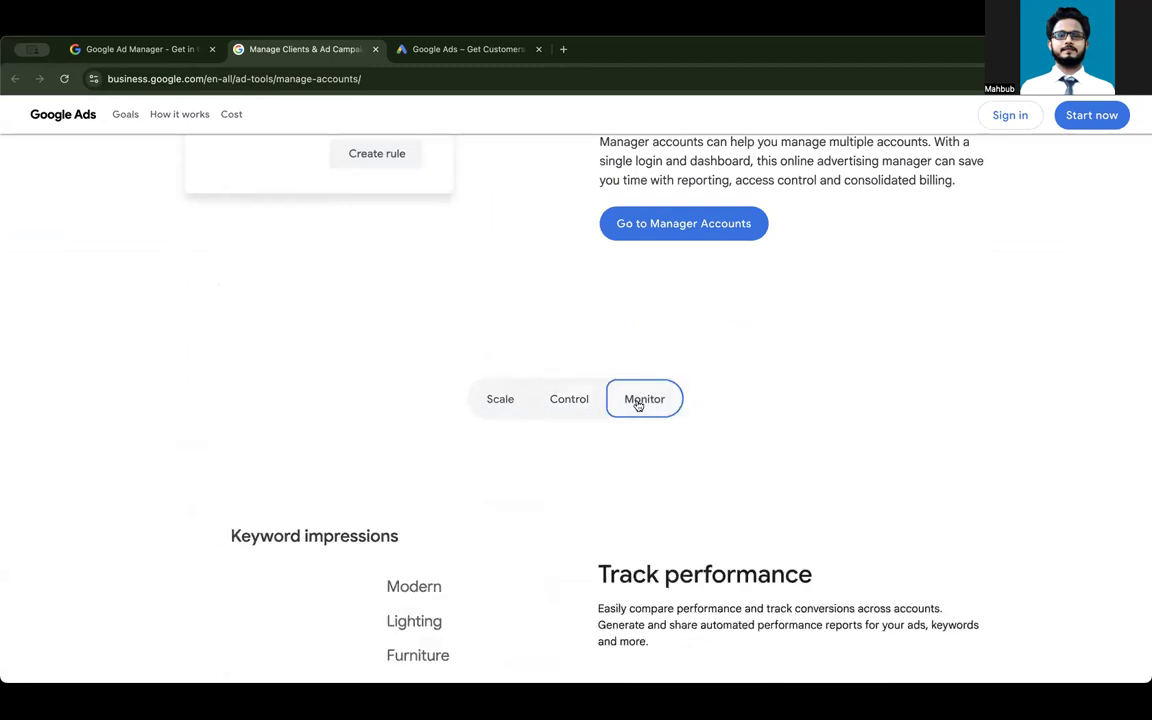
left_click(569, 407)
left_click(509, 405)
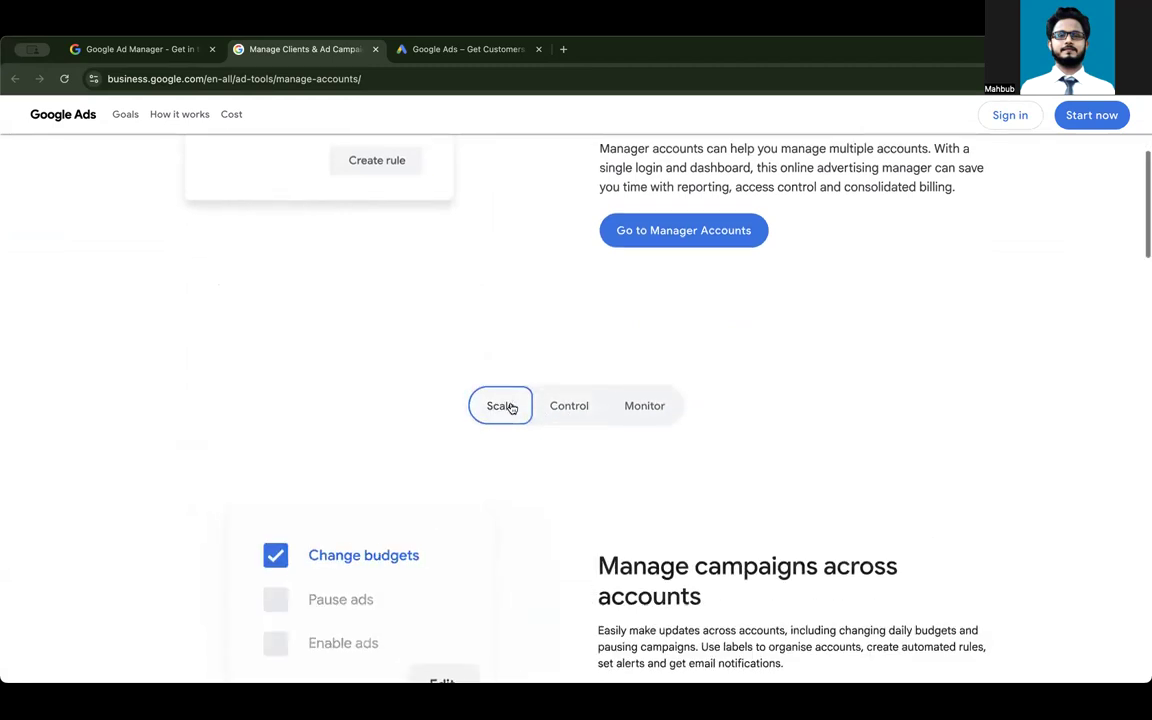
scroll(509, 406, "up", 3)
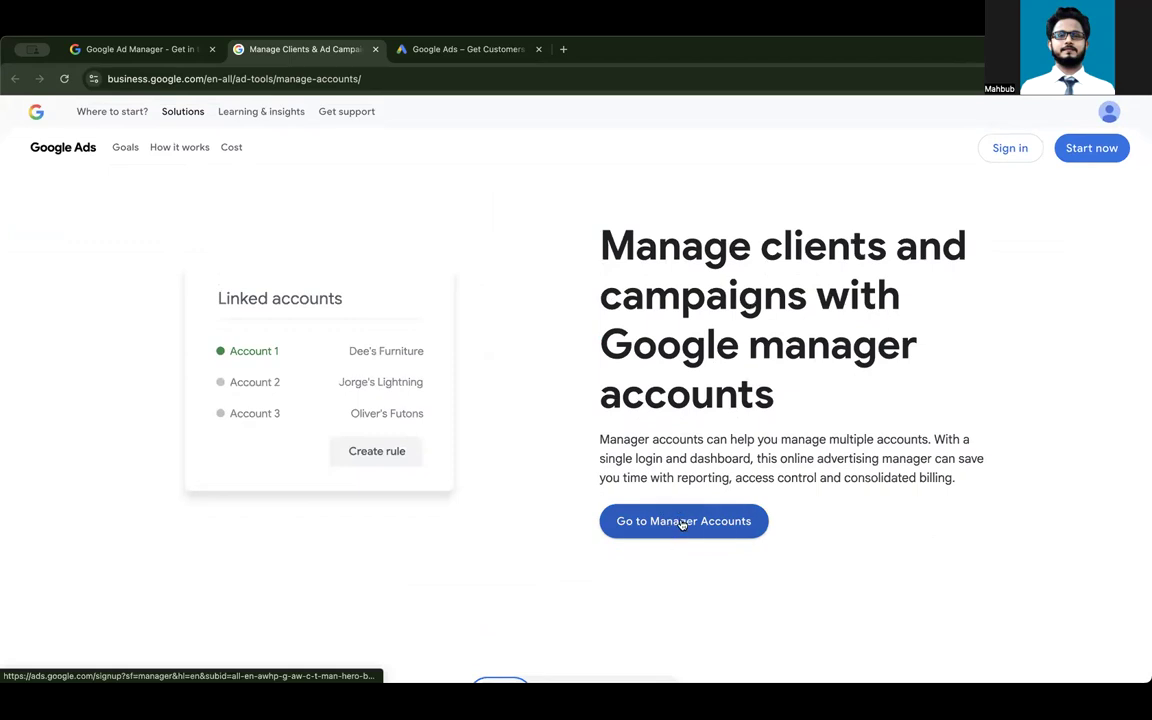
left_click(681, 522)
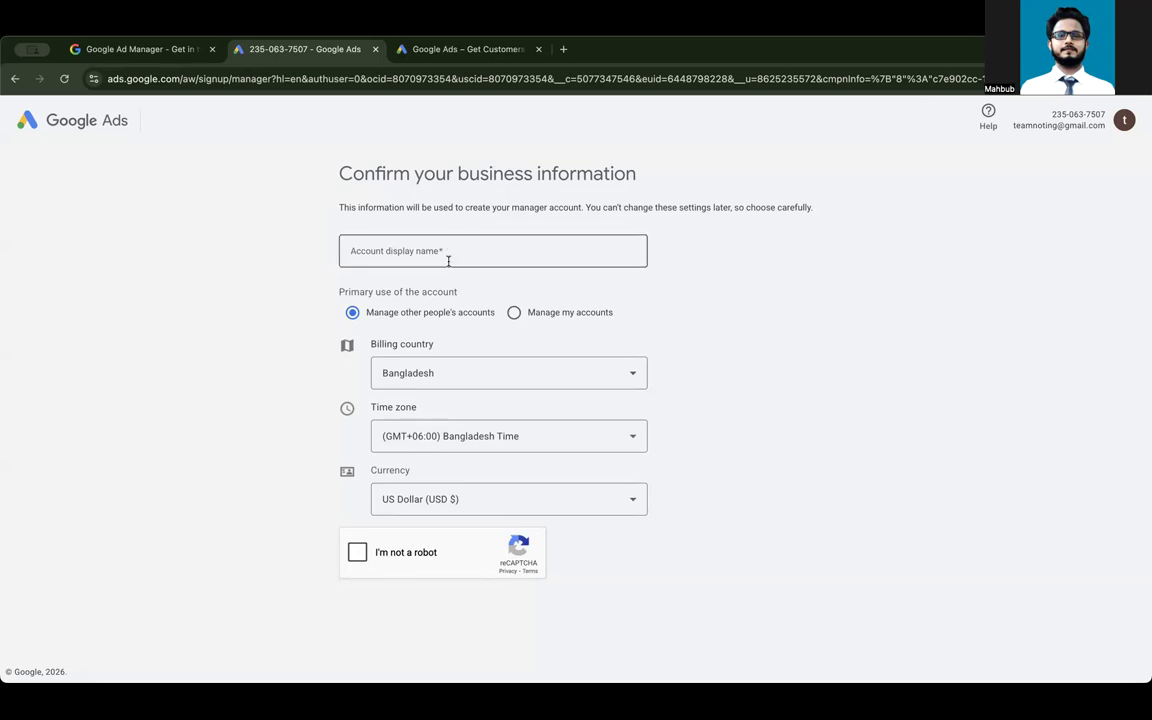
Step: Keep 'Manage other people's accounts' as primary use and enter 'Team Noting' as display name
left_click(445, 253)
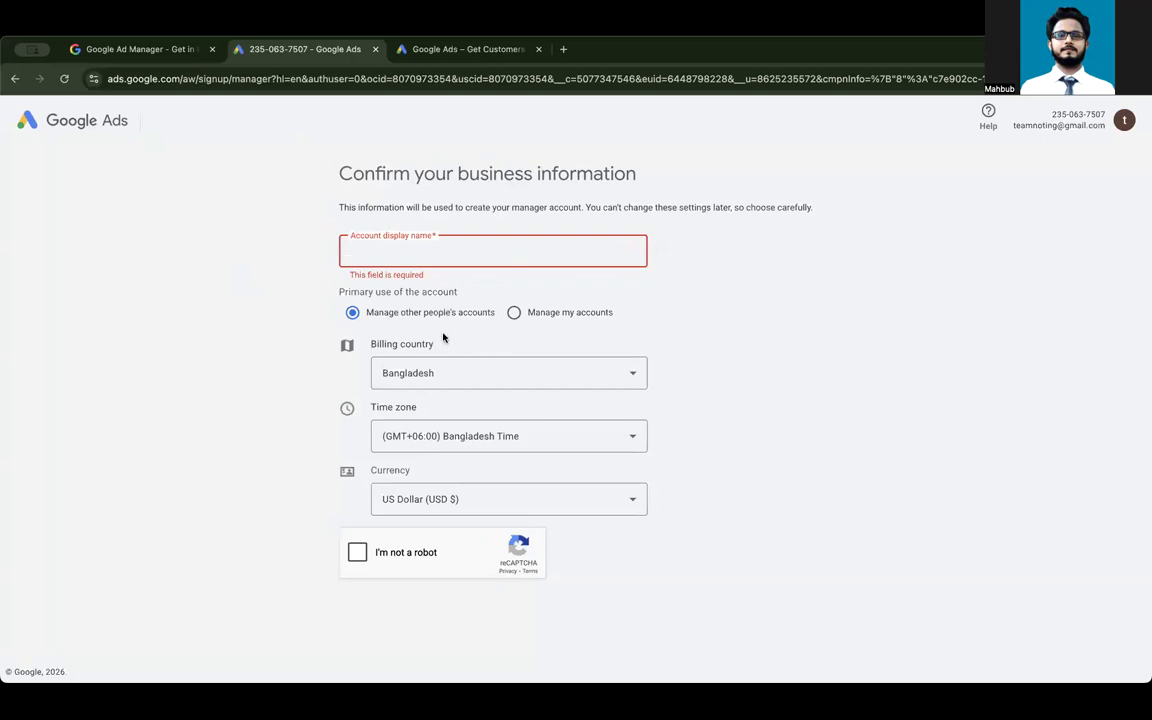
left_click(514, 313)
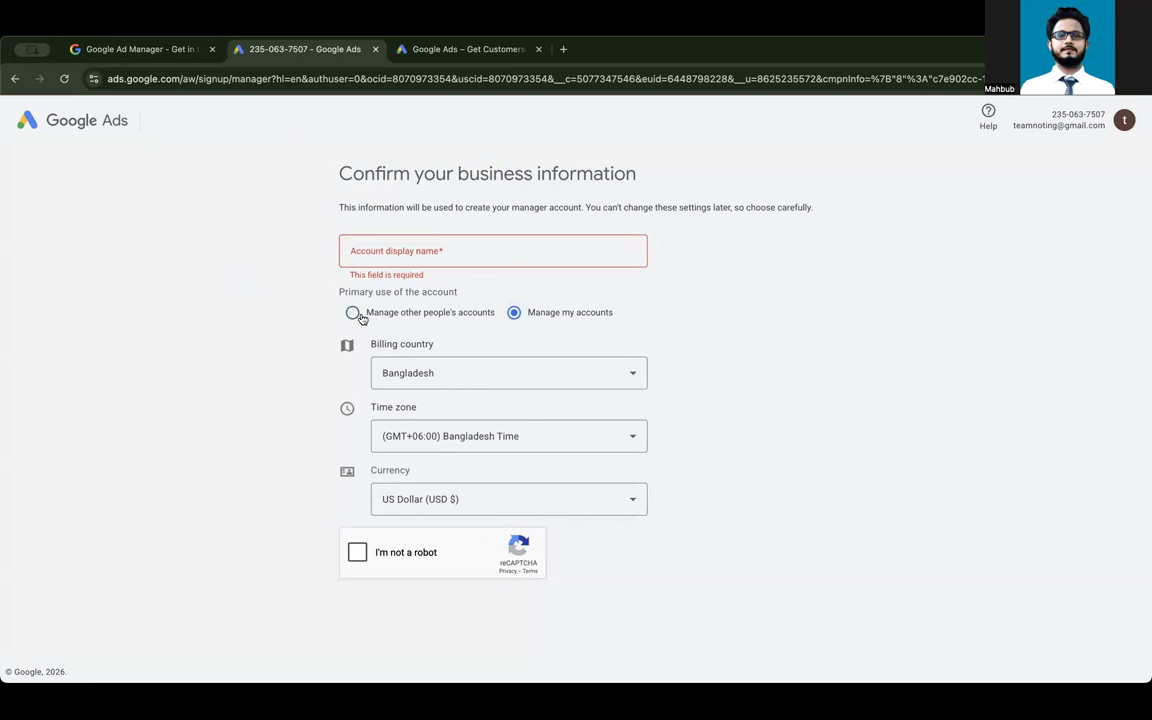
left_click(355, 315)
left_click(419, 253)
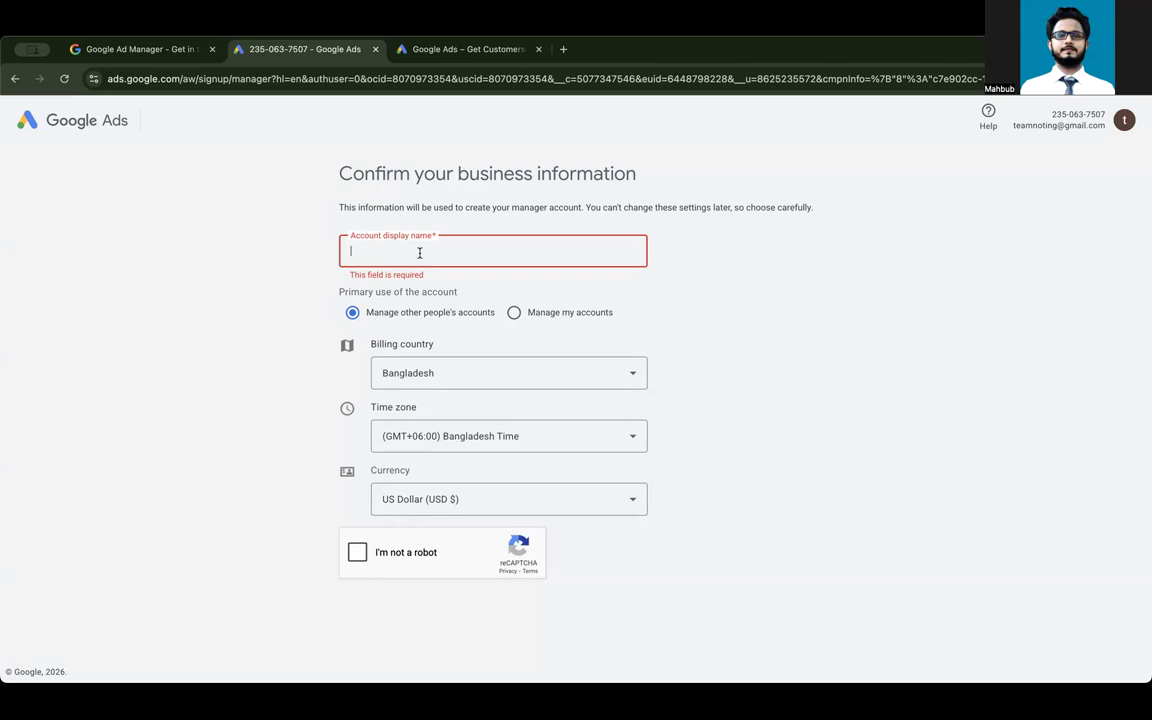
type("T")
type("eam Noting")
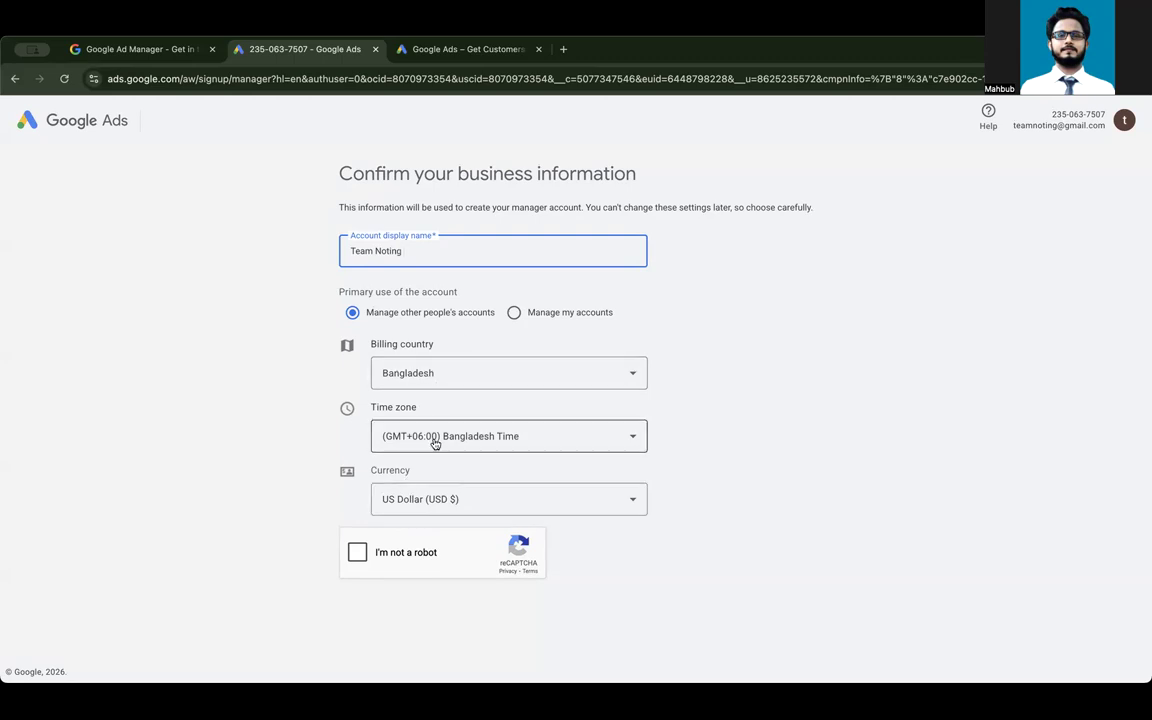
Step: Tick 'I'm not a robot' and complete the bus image challenge
left_click(357, 552)
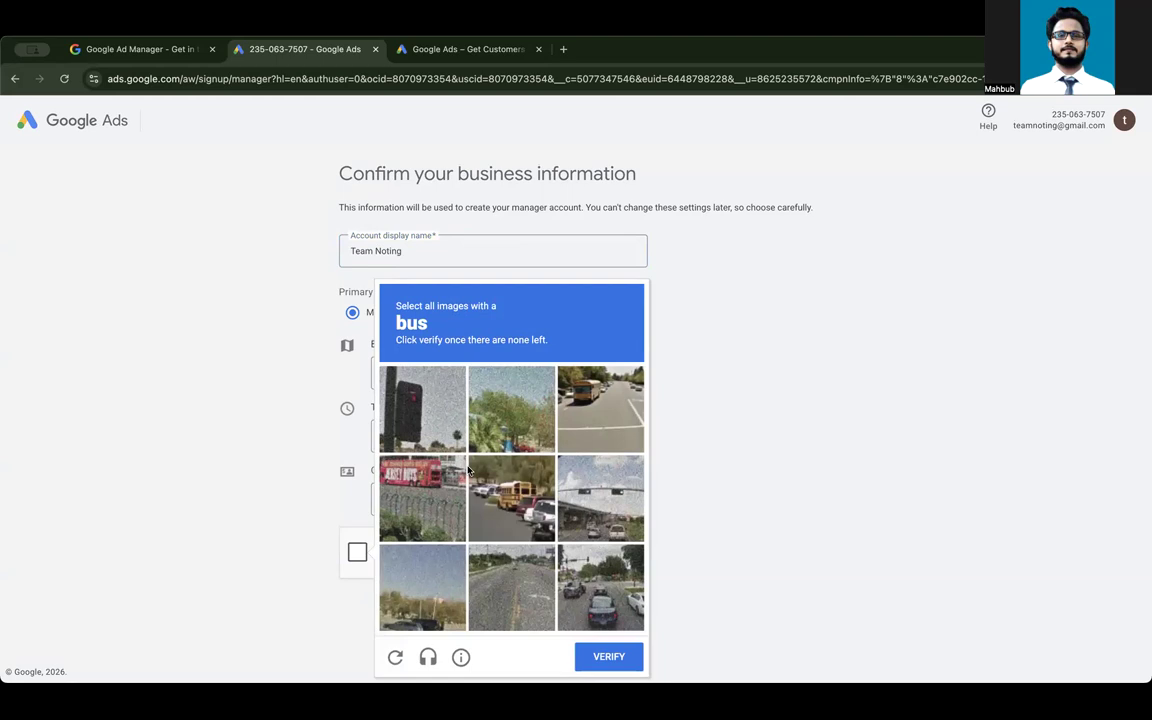
left_click(437, 488)
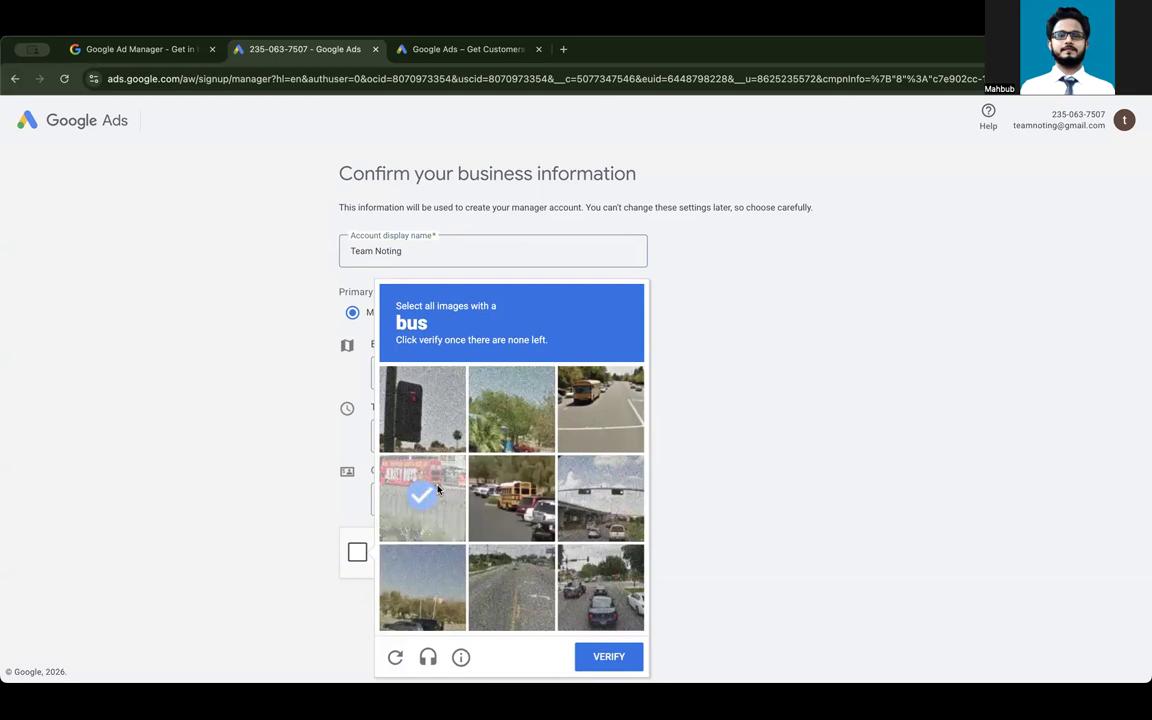
left_click(511, 495)
left_click(600, 392)
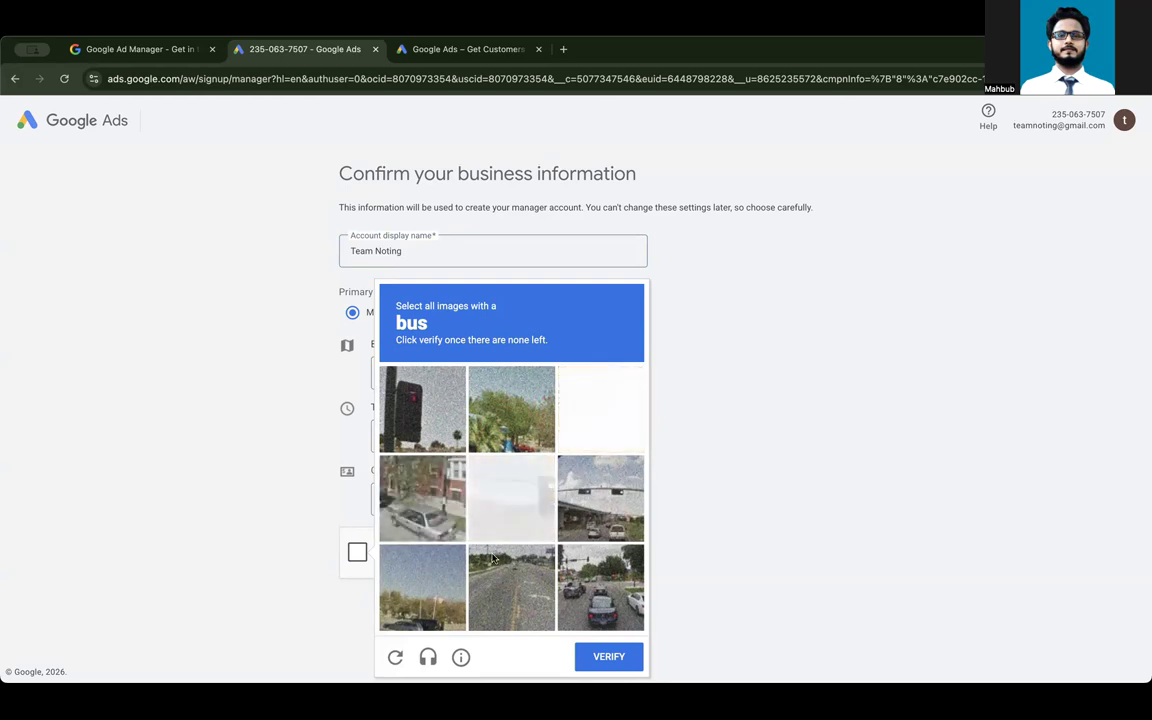
left_click(602, 410)
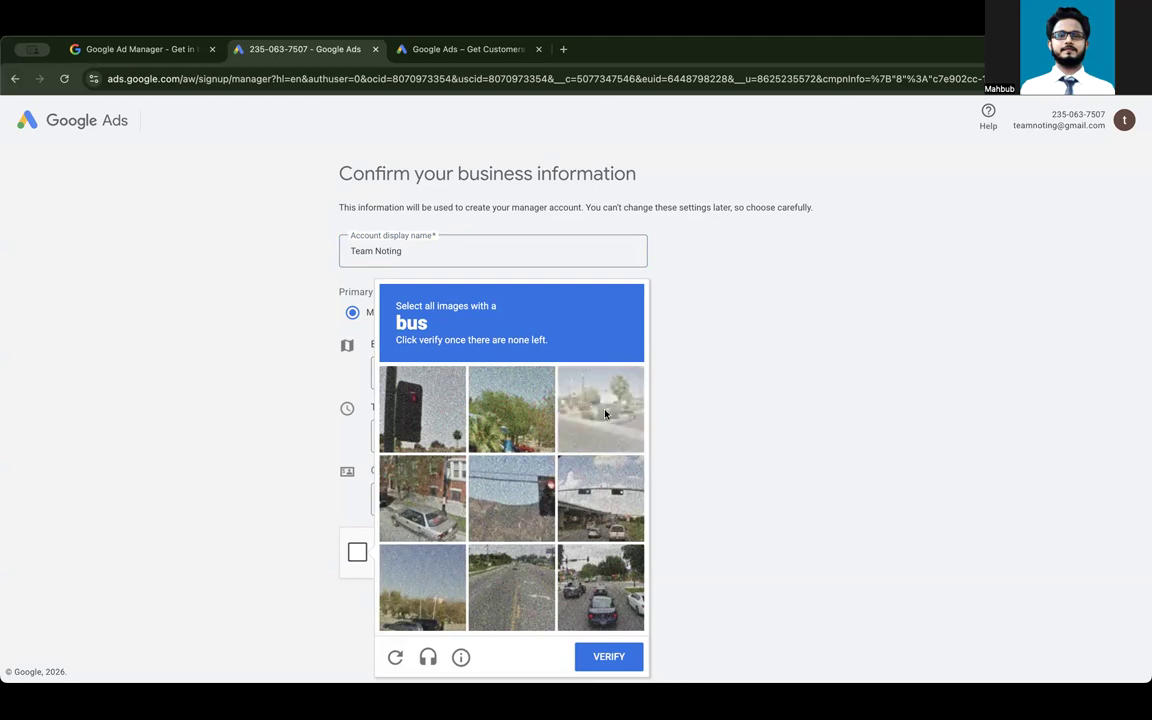
left_click(606, 657)
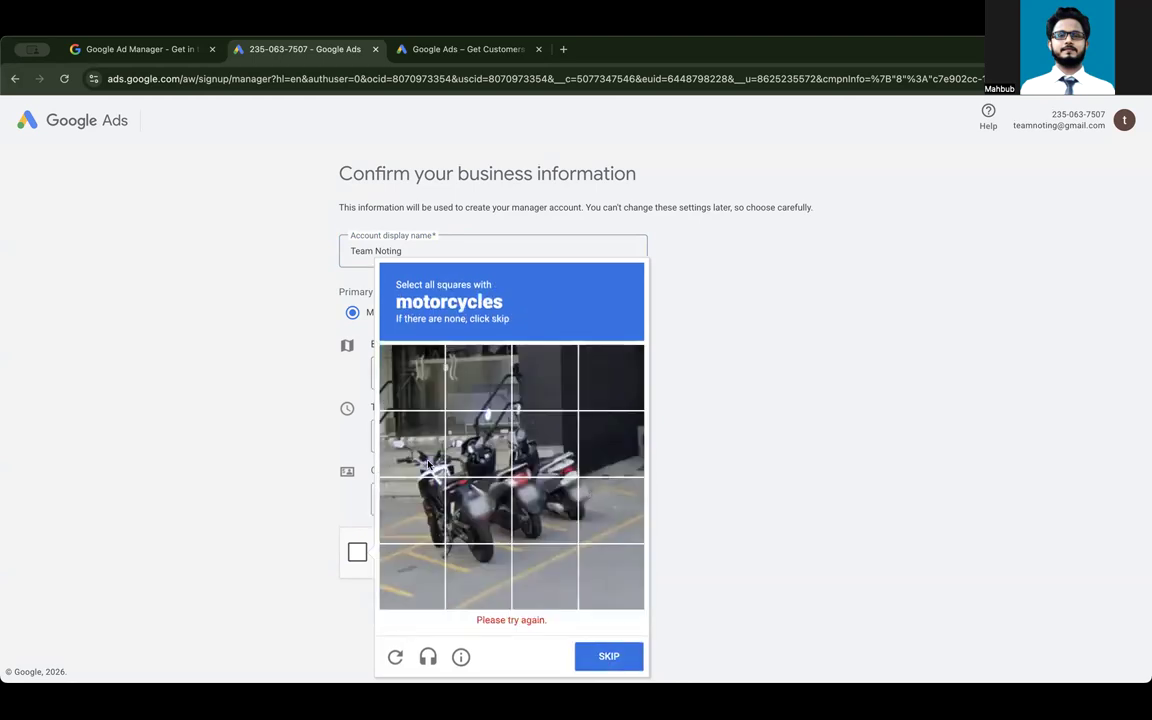
Step: Mark the motorcycle squares in the first two motorcycle challenge images
left_click(425, 466)
left_click(420, 528)
left_click(478, 597)
left_click(544, 597)
left_click(550, 530)
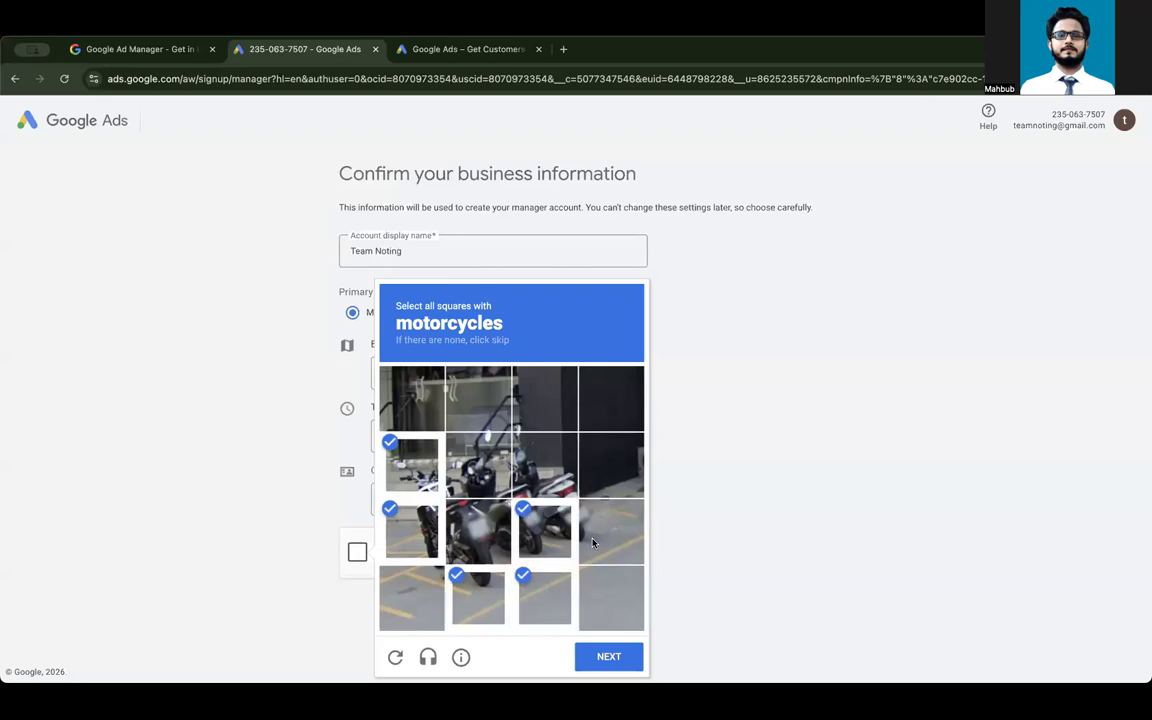
left_click(592, 543)
left_click(608, 462)
left_click(540, 460)
left_click(476, 460)
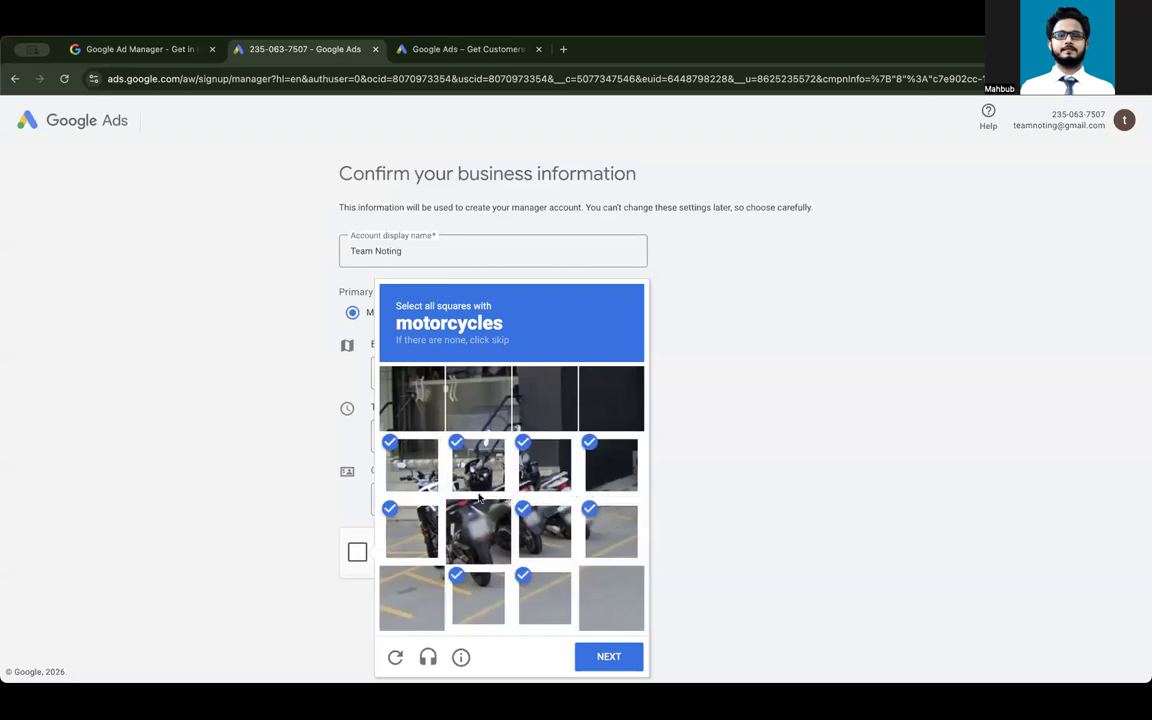
left_click(627, 661)
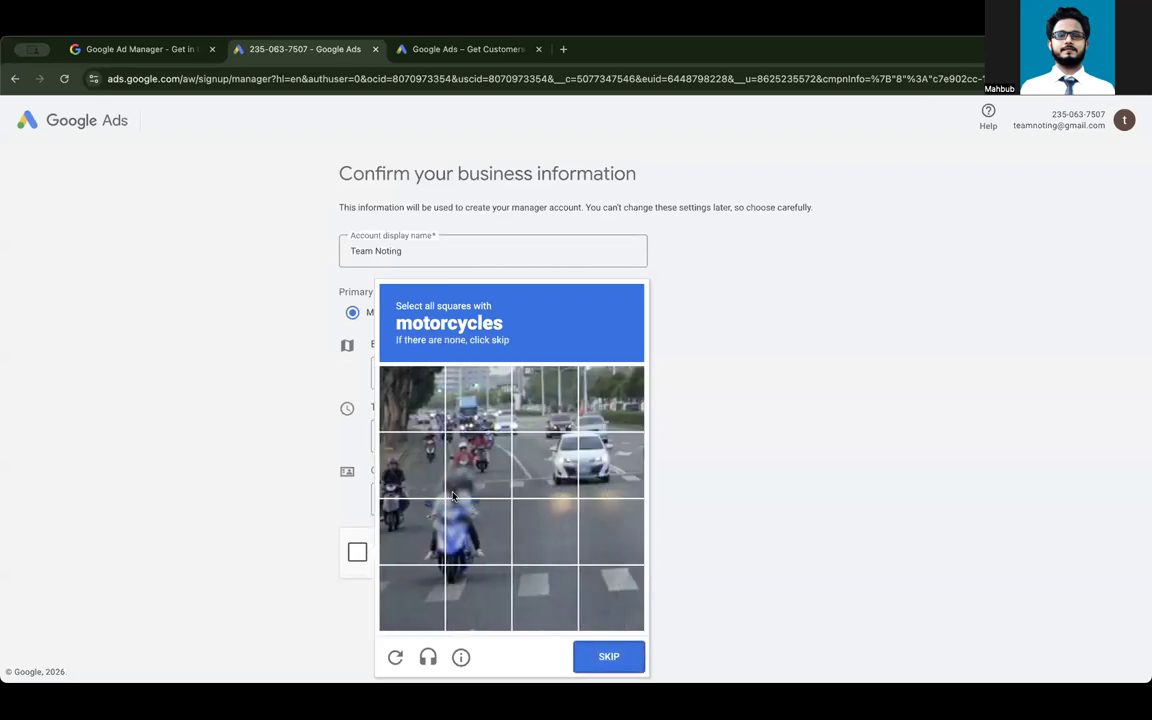
left_click(419, 462)
left_click(415, 528)
left_click(478, 530)
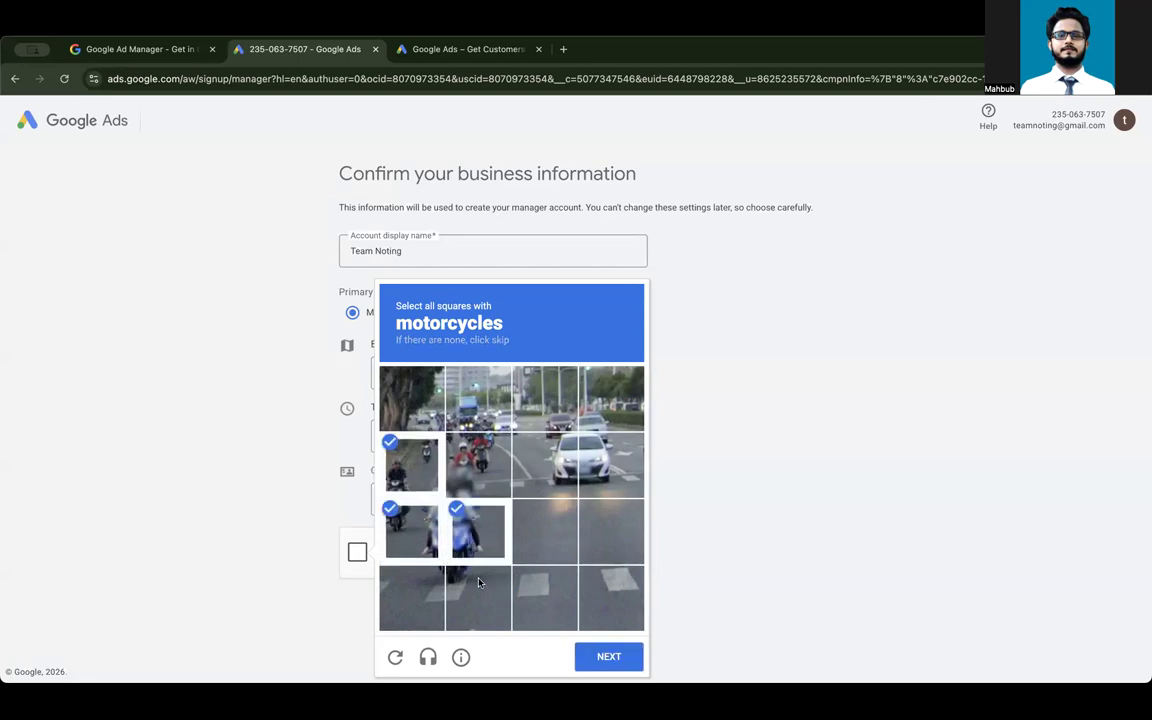
left_click(478, 597)
left_click(426, 584)
left_click(476, 462)
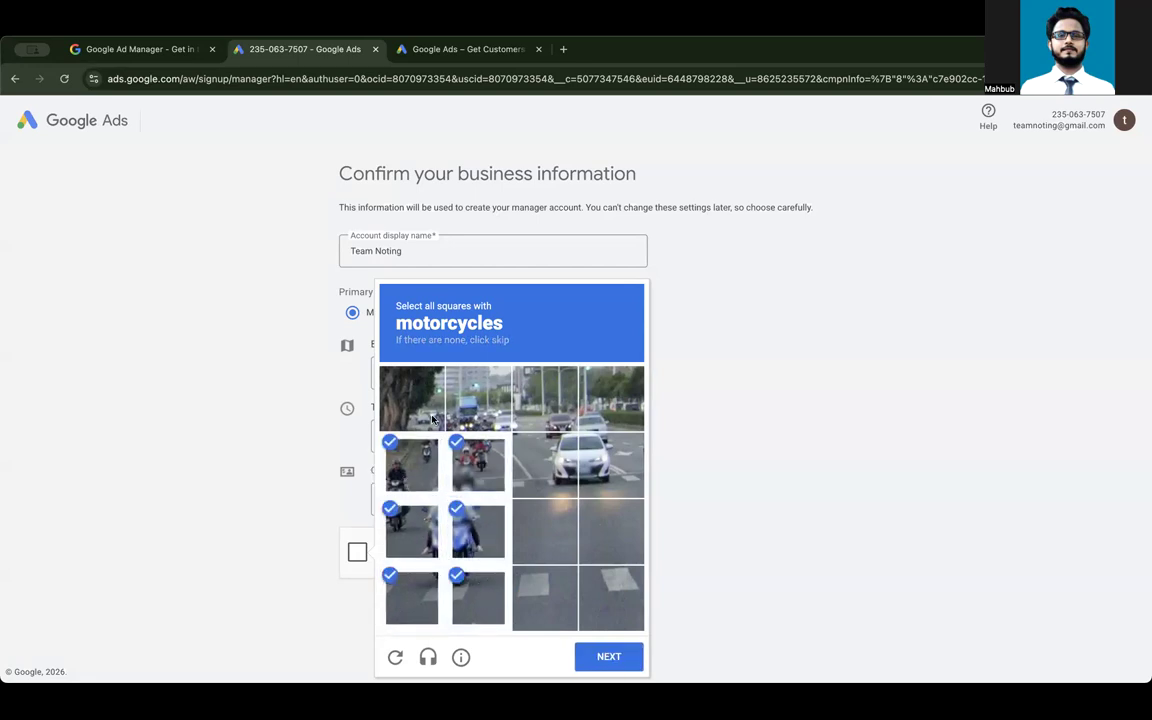
left_click(607, 658)
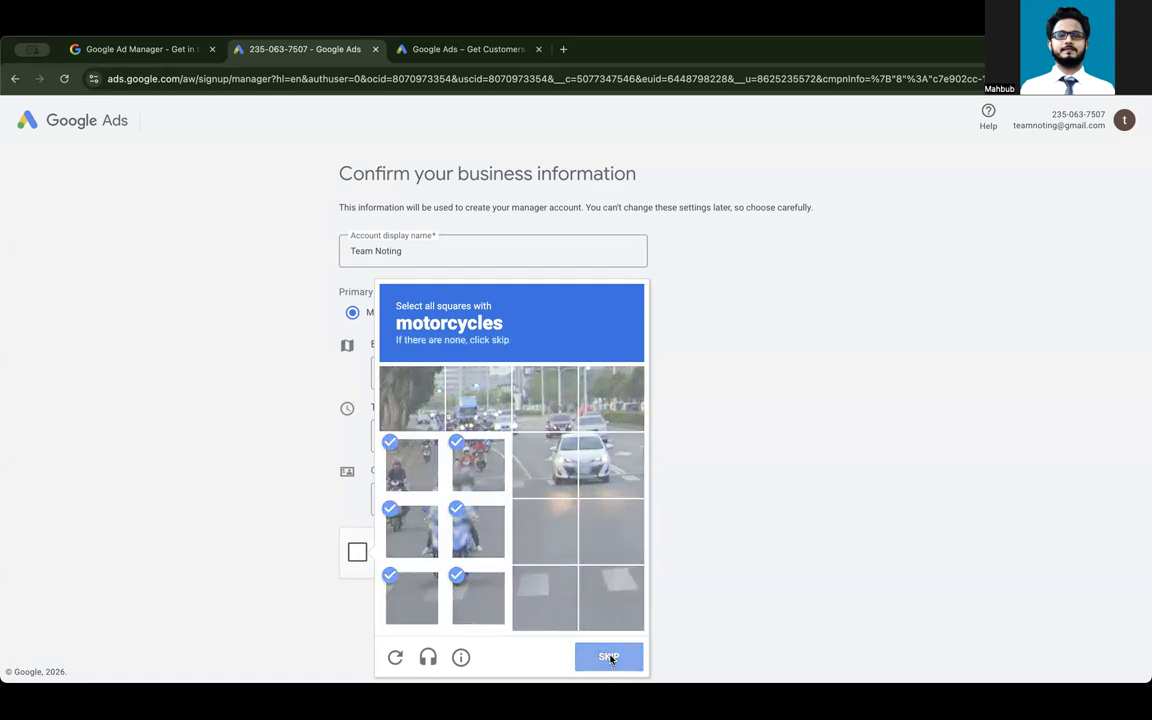
Step: Mark the motorcycle squares in the remaining images and submit the motorcycle challenge
left_click(411, 598)
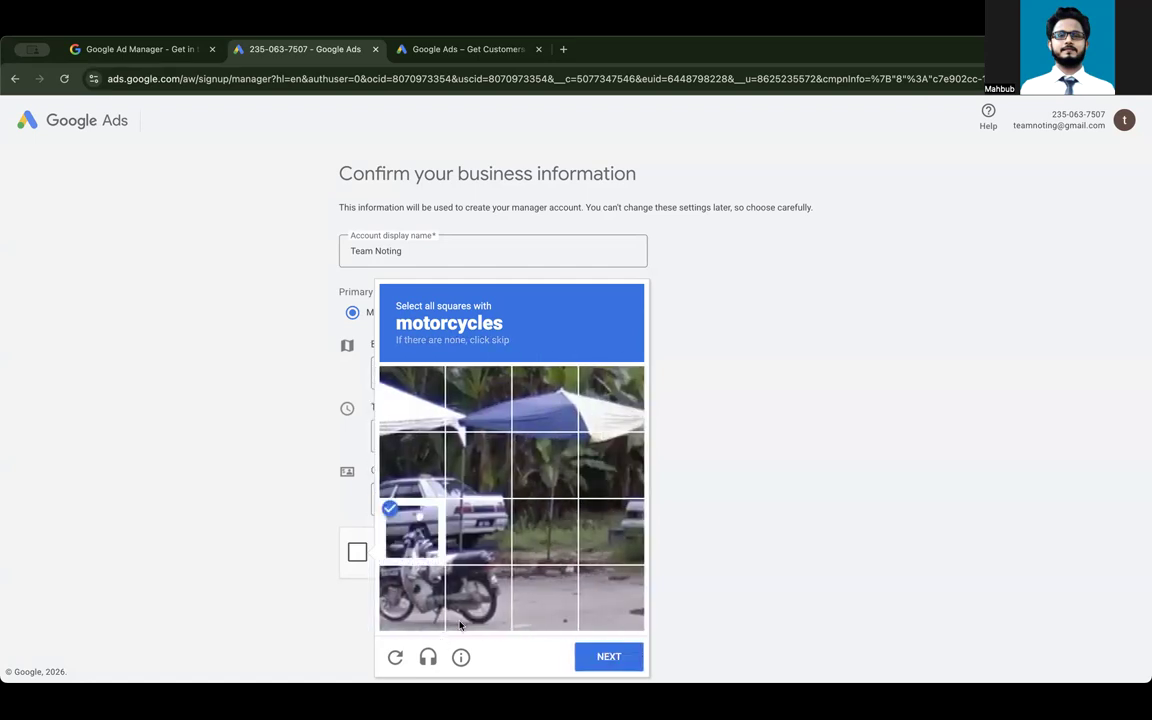
left_click(478, 598)
left_click(412, 532)
left_click(468, 560)
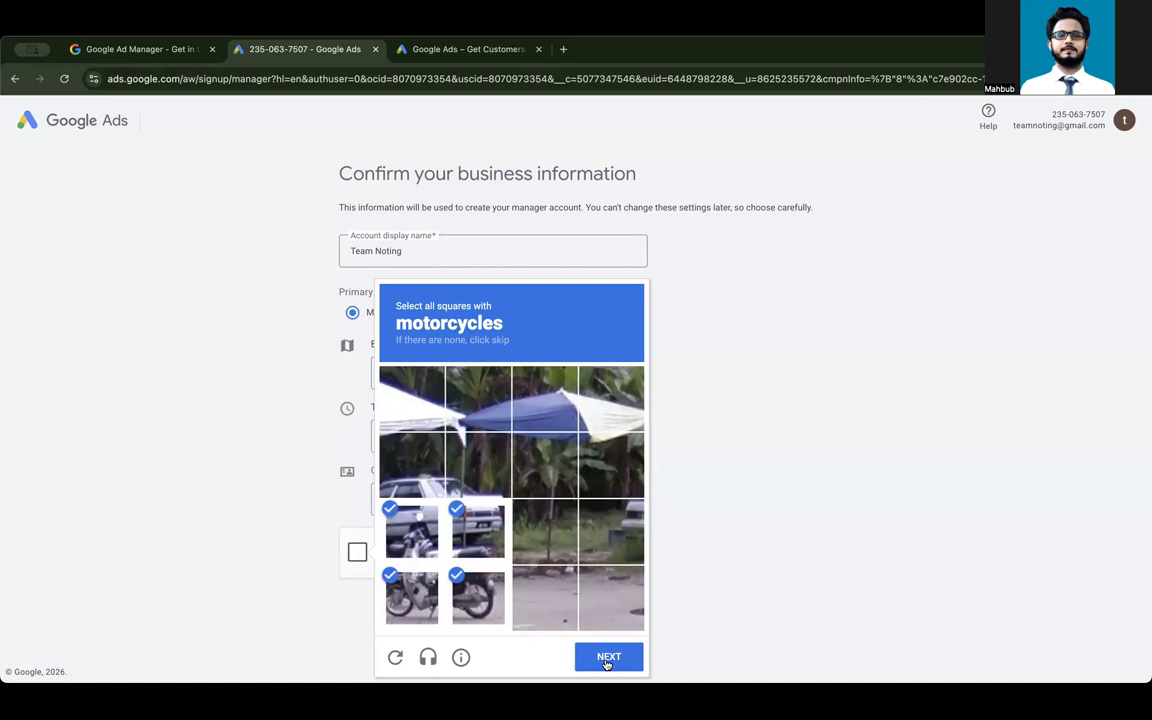
left_click(607, 657)
left_click(475, 462)
left_click(542, 462)
left_click(525, 518)
left_click(495, 553)
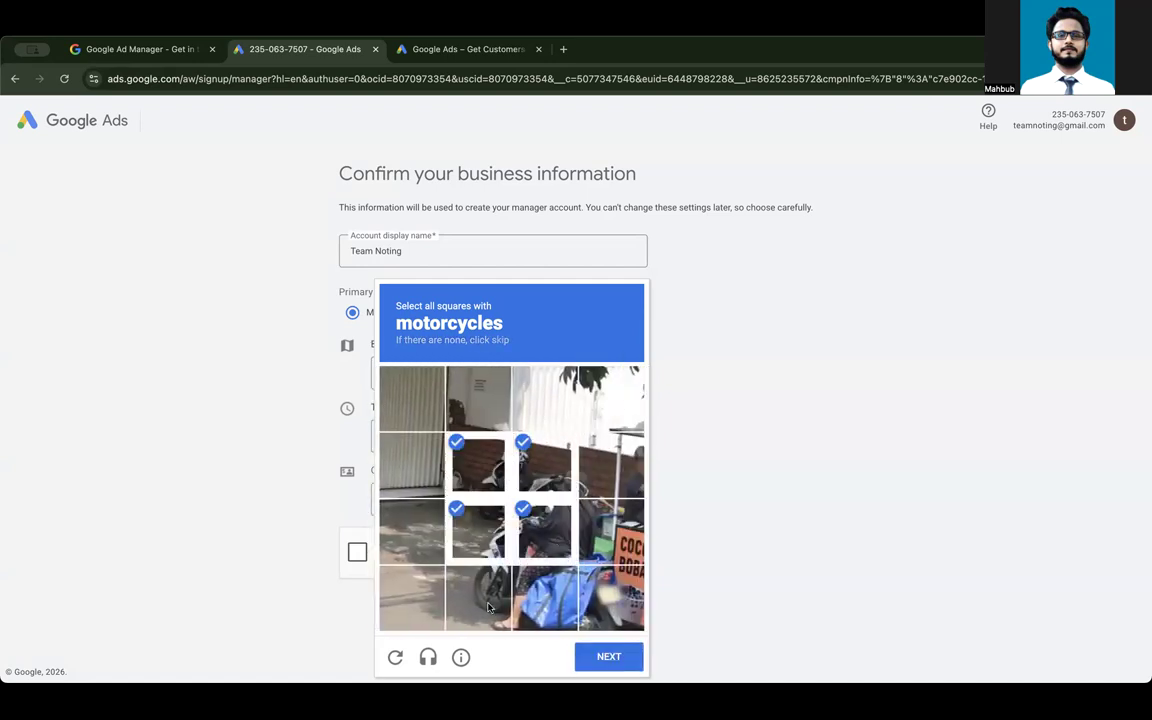
left_click(490, 607)
left_click(528, 608)
left_click(609, 598)
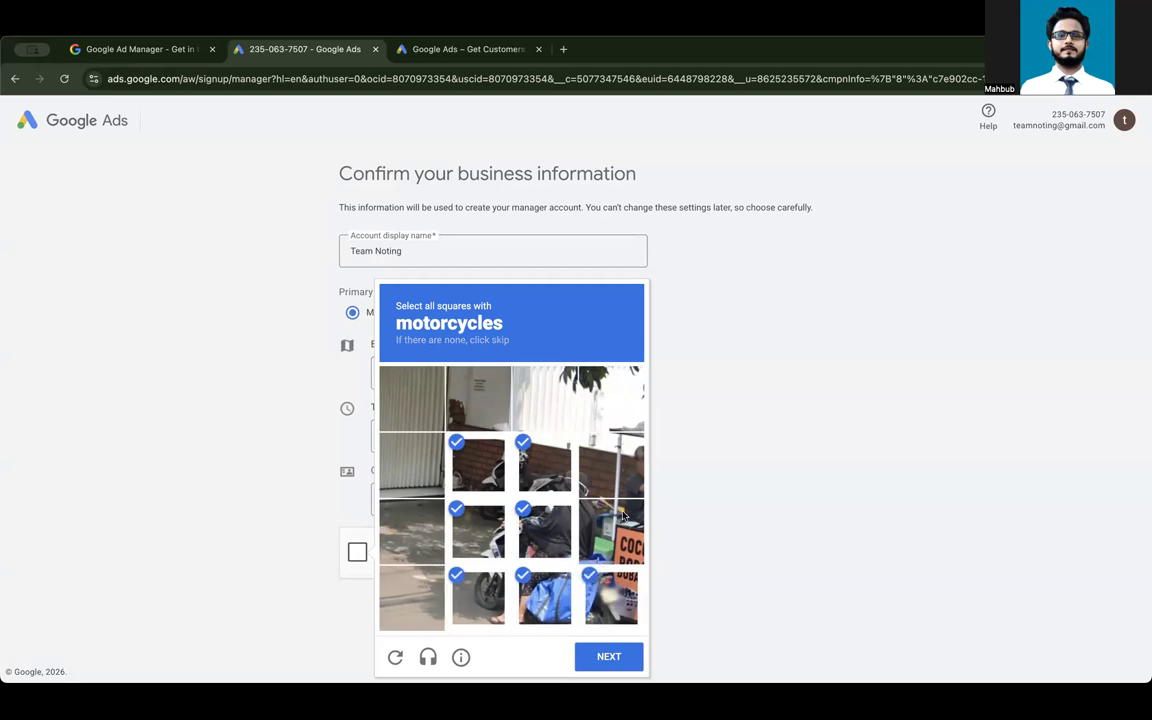
left_click(613, 657)
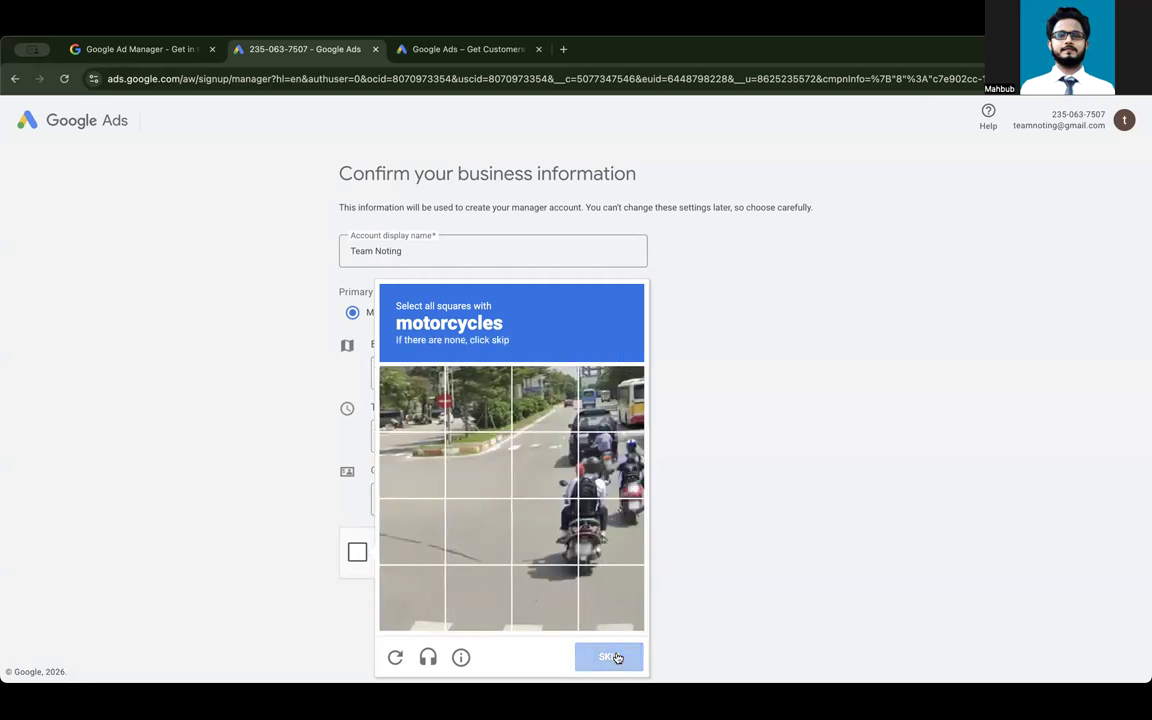
left_click(598, 438)
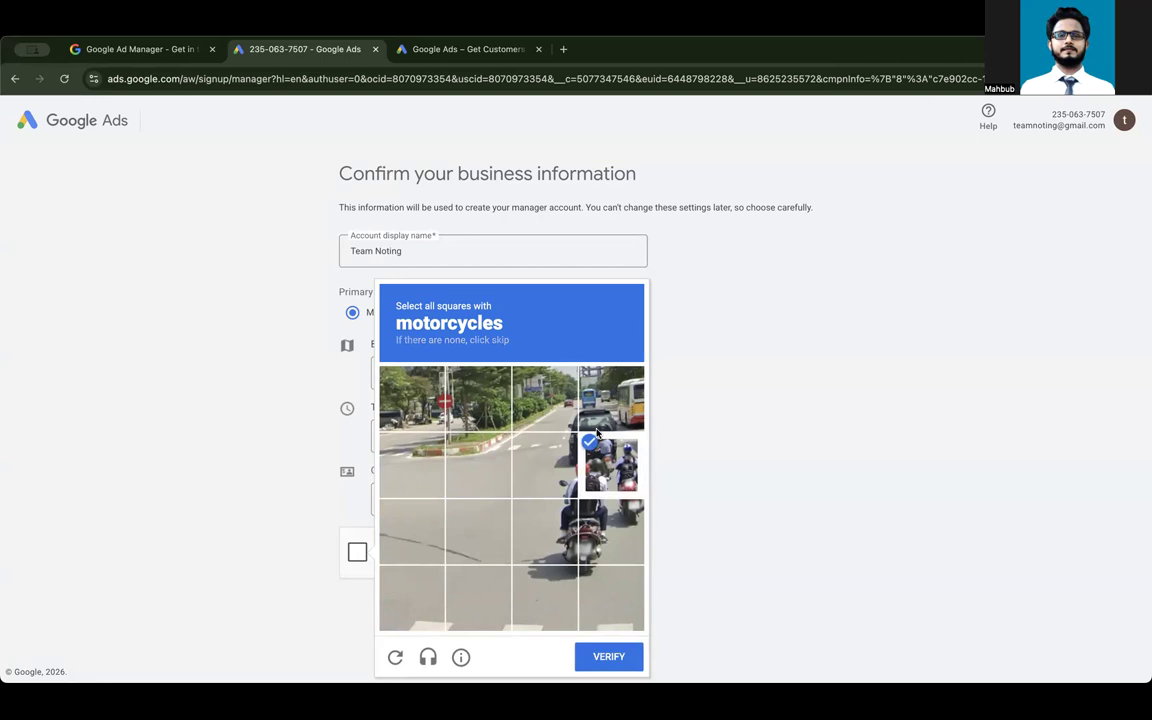
left_click(611, 399)
left_click(545, 465)
left_click(545, 531)
left_click(611, 531)
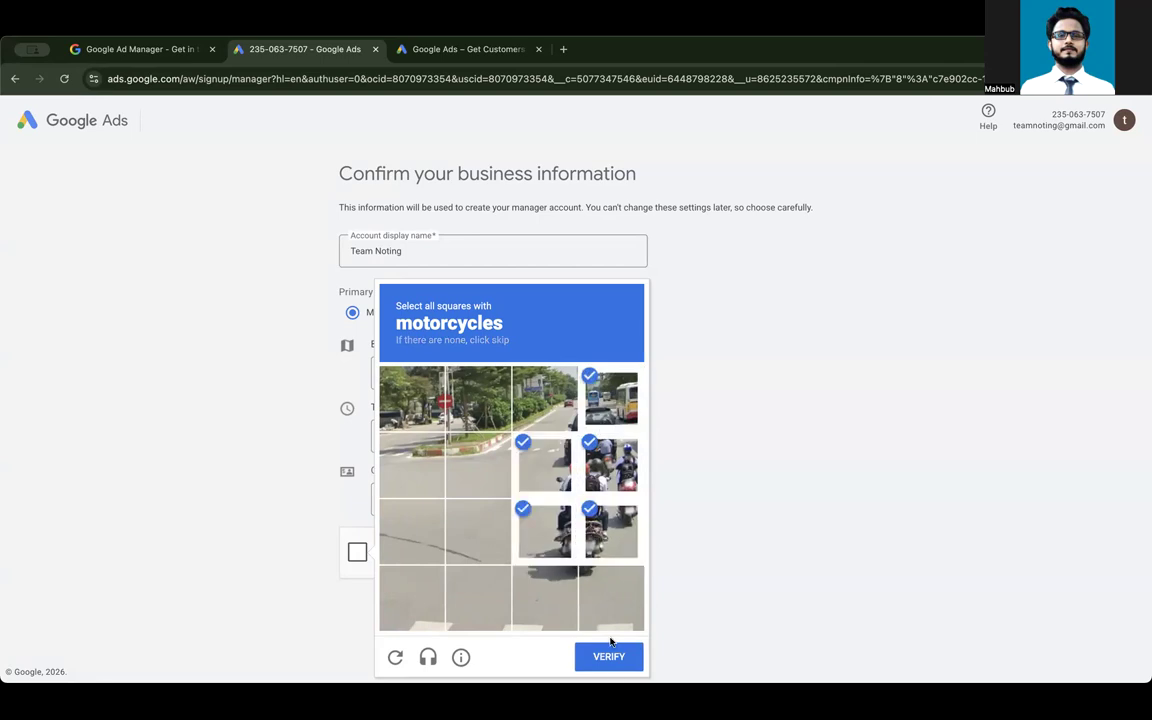
left_click(614, 657)
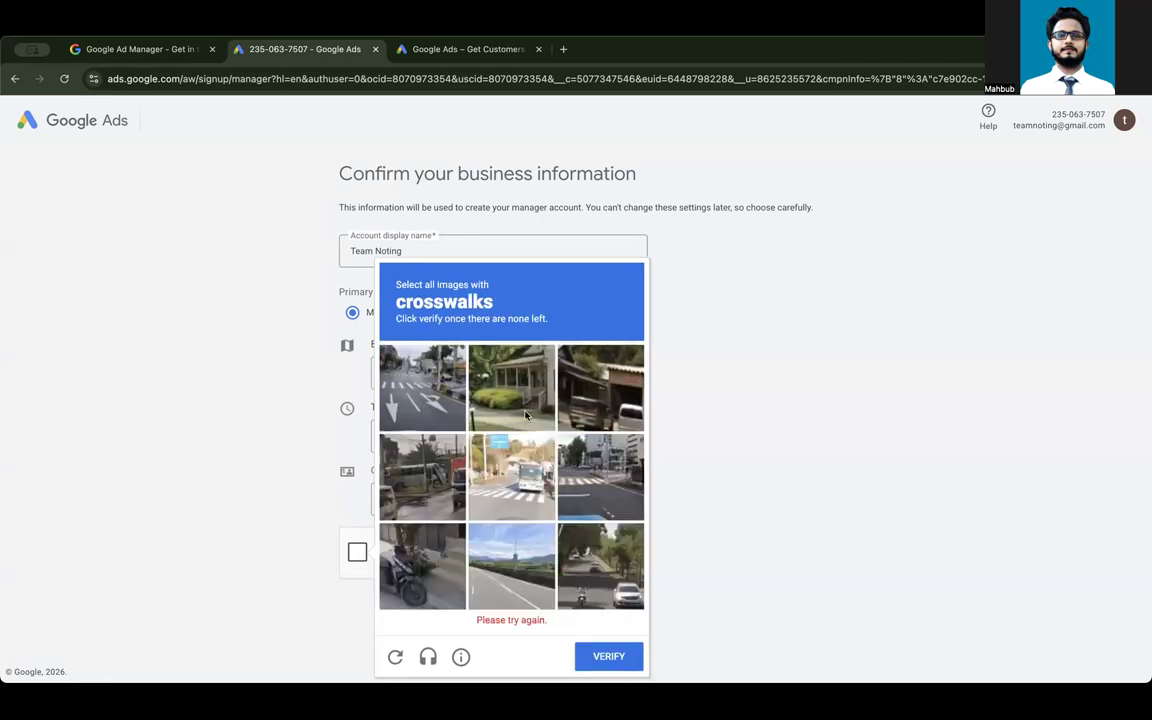
Step: Select the crosswalk images and verify to pass the reCAPTCHA
left_click(430, 388)
left_click(580, 485)
left_click(510, 507)
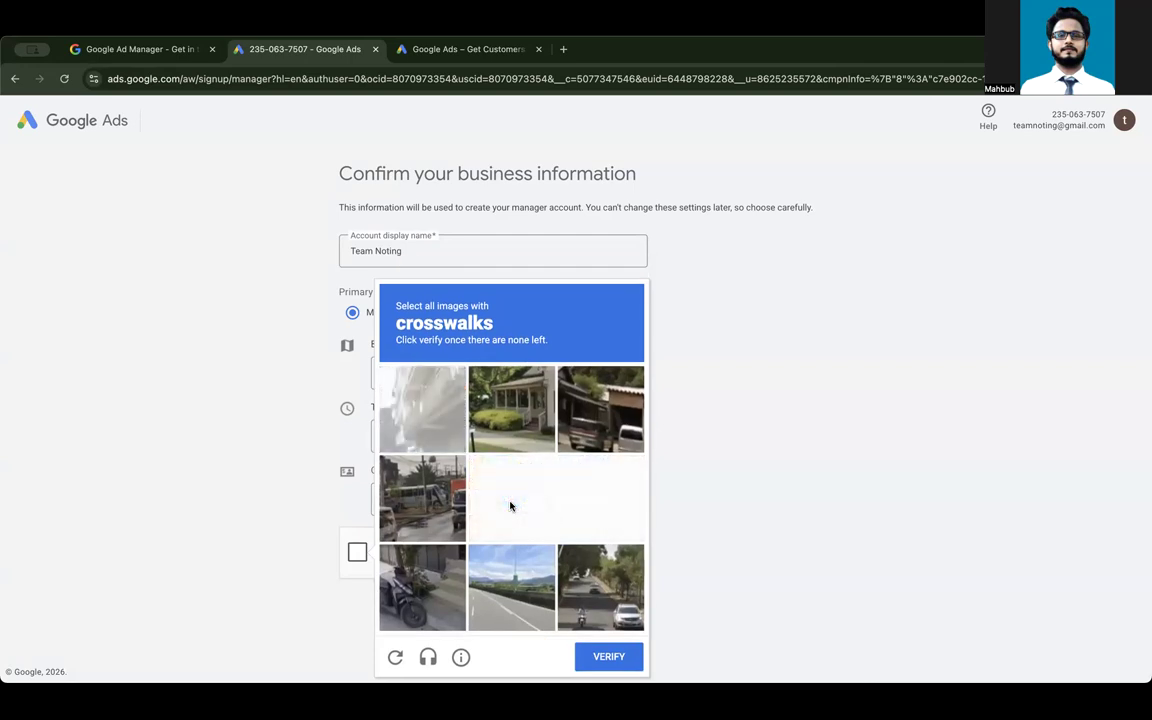
left_click(512, 510)
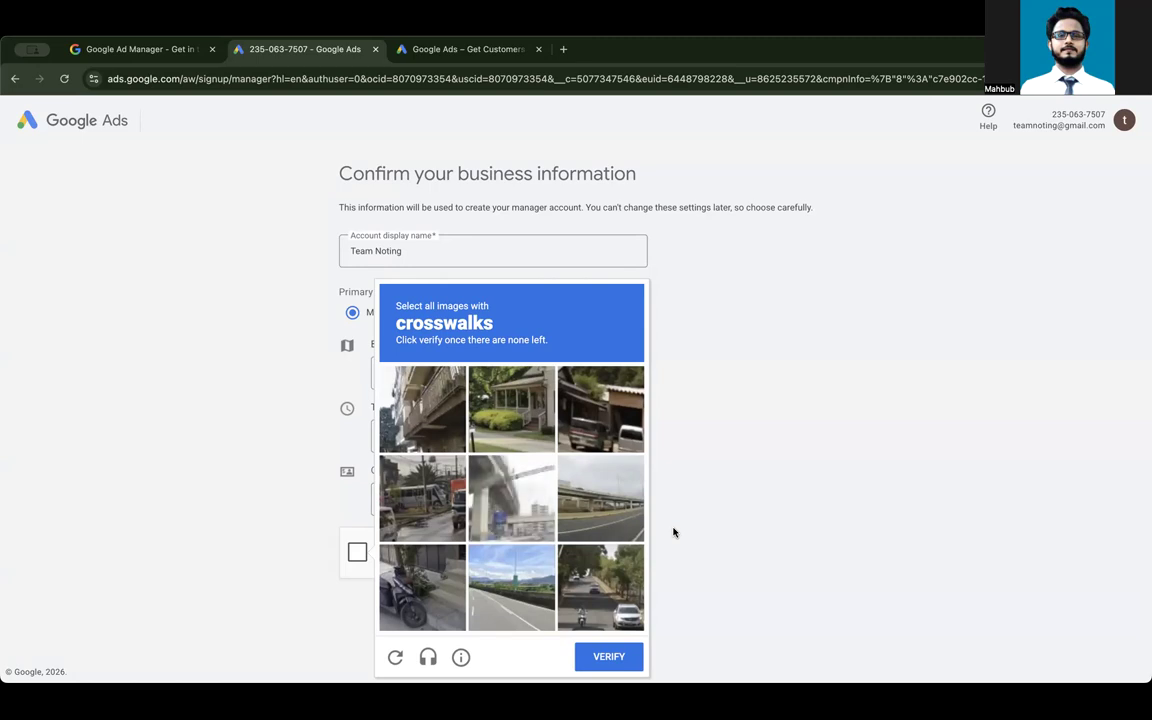
left_click(607, 657)
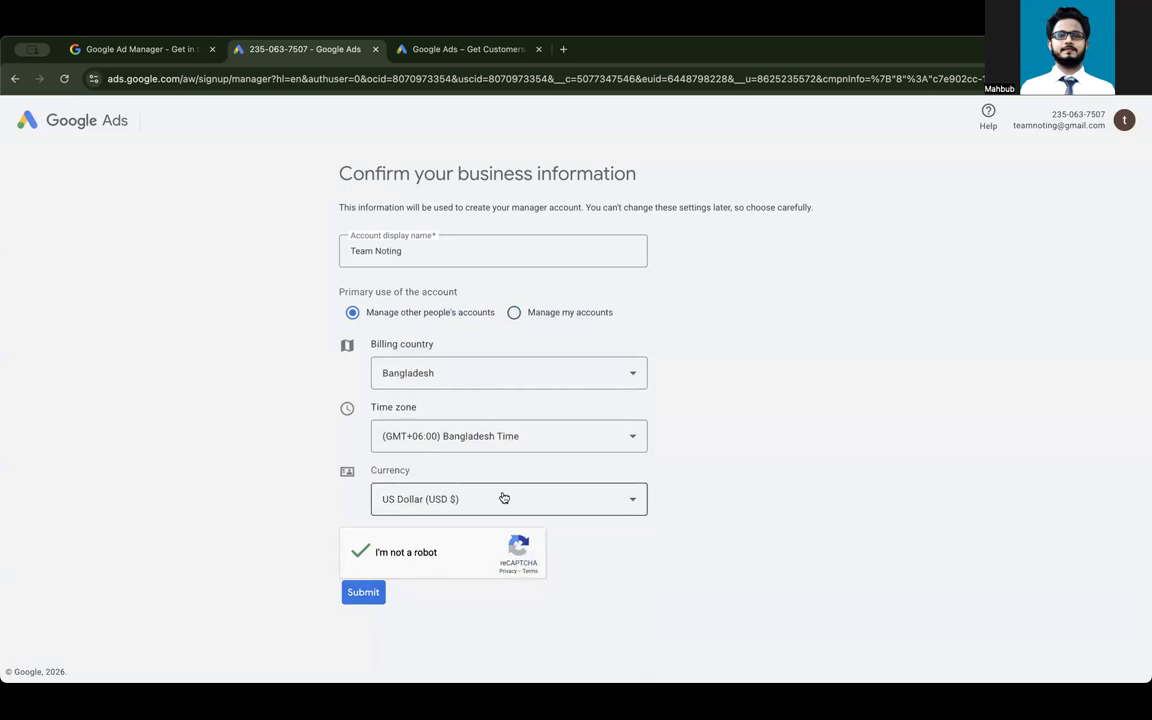
Step: Submit the business information and open the new Team Noting account's overview
left_click(363, 594)
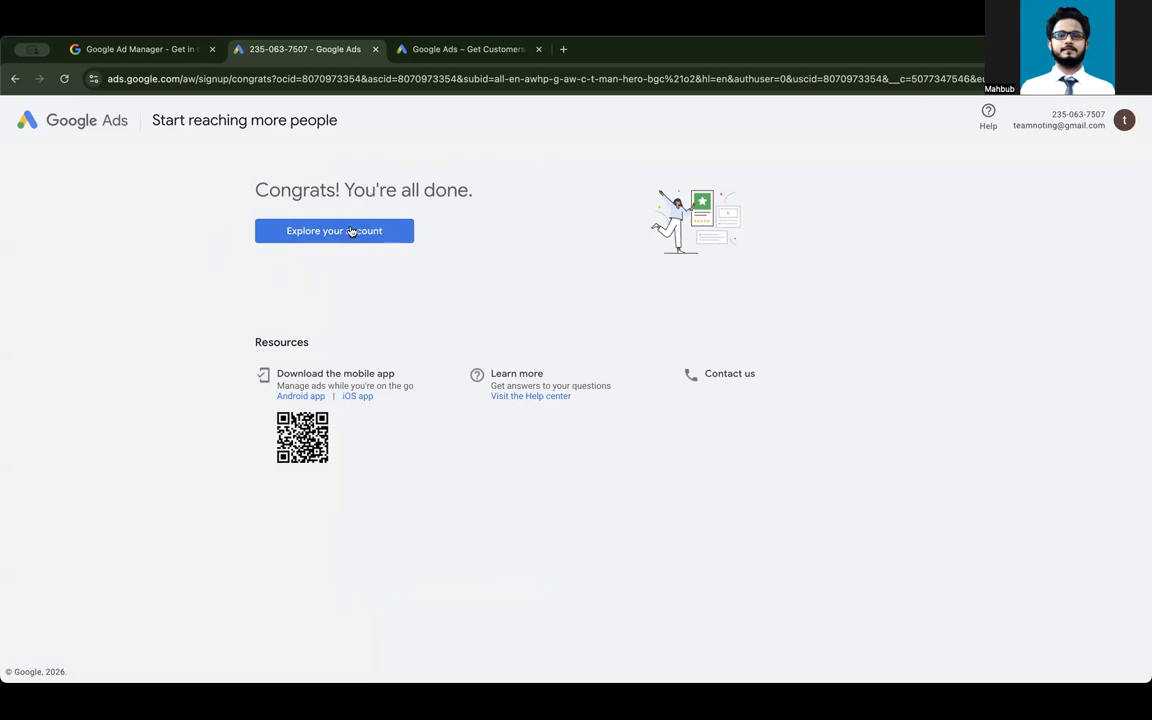
left_click(344, 233)
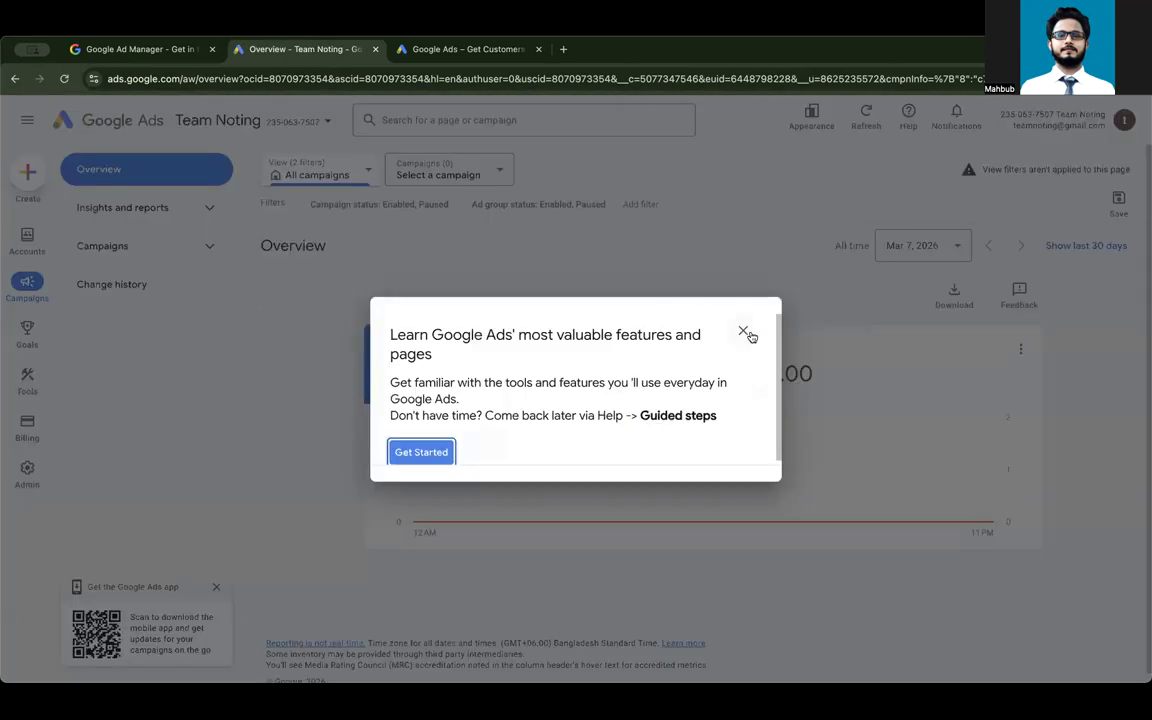
Step: Leave the getting-started guide and check the first metric tile's options
left_click(744, 332)
left_click(644, 416)
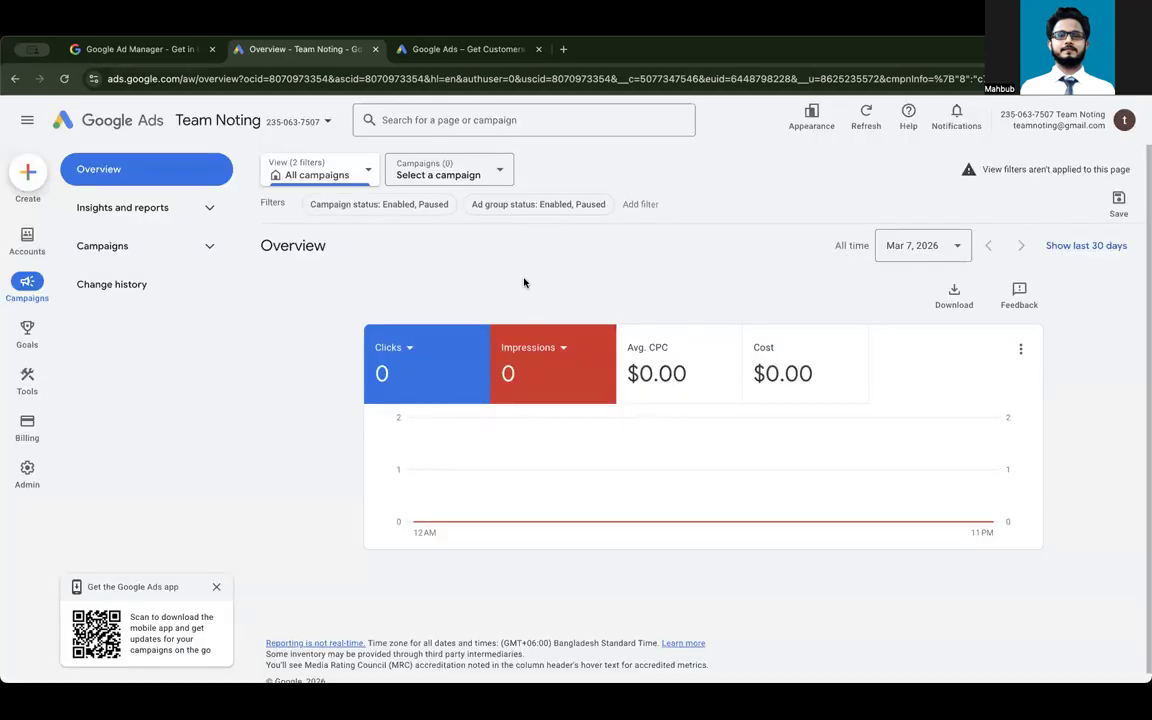
left_click(400, 348)
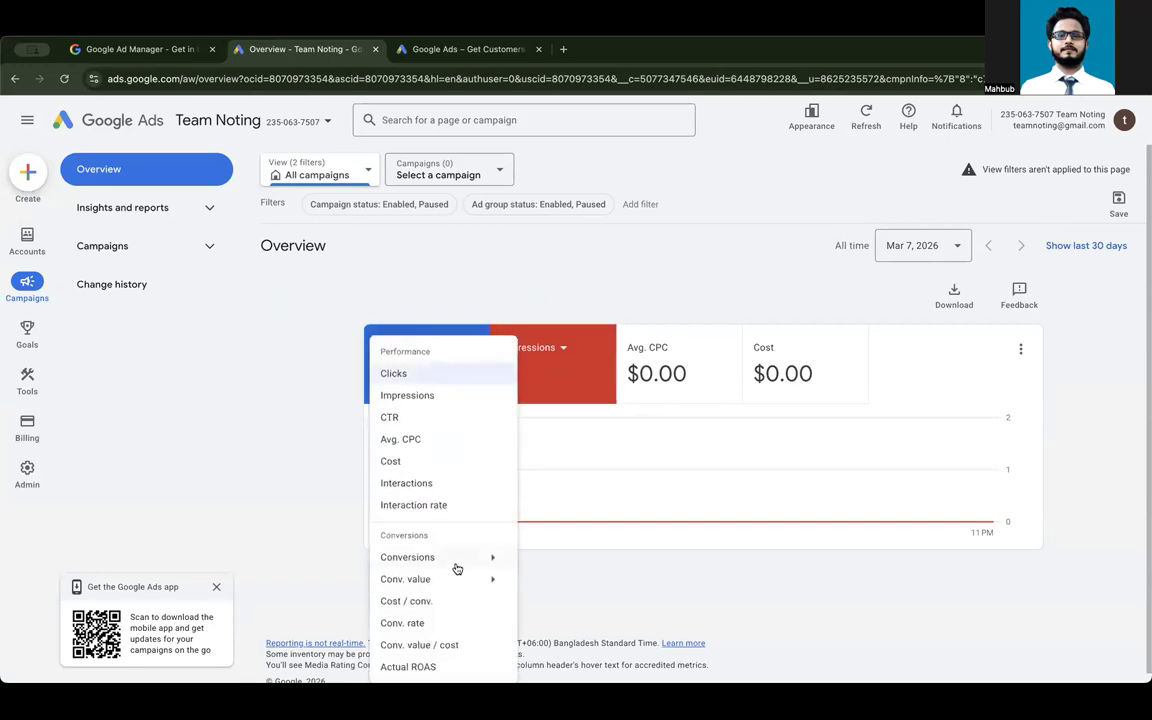
left_click(548, 335)
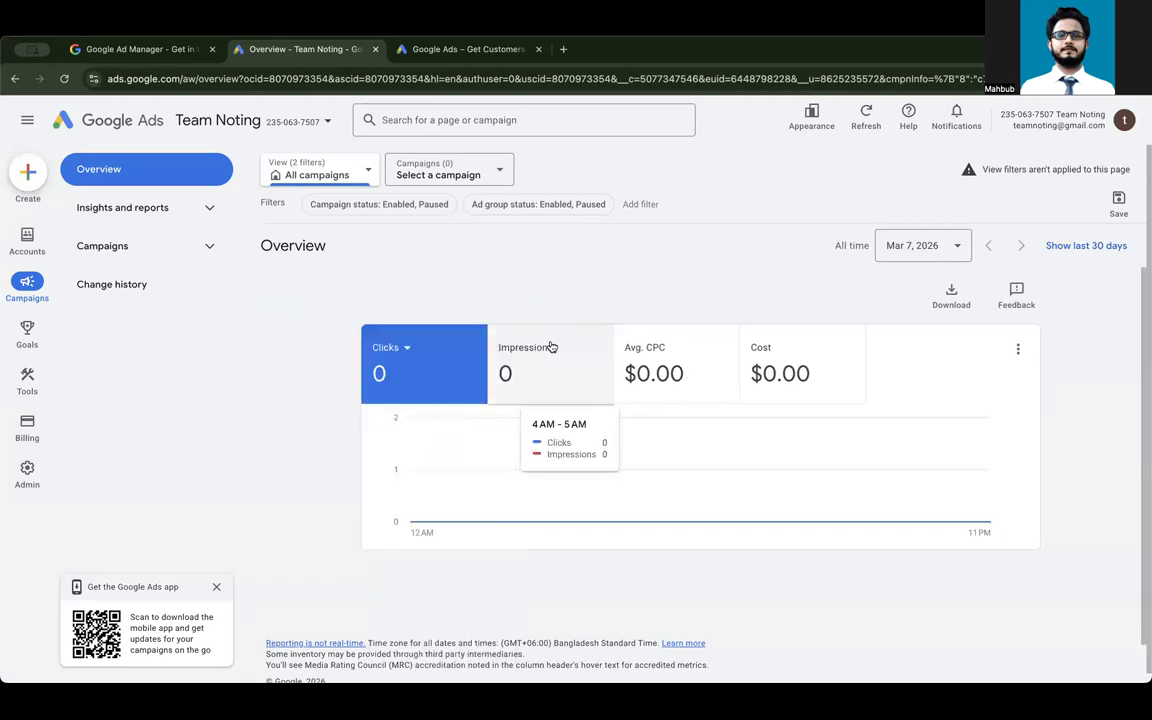
Step: Add Avg. CPC and Cost to the overview chart's metric tiles
left_click(548, 350)
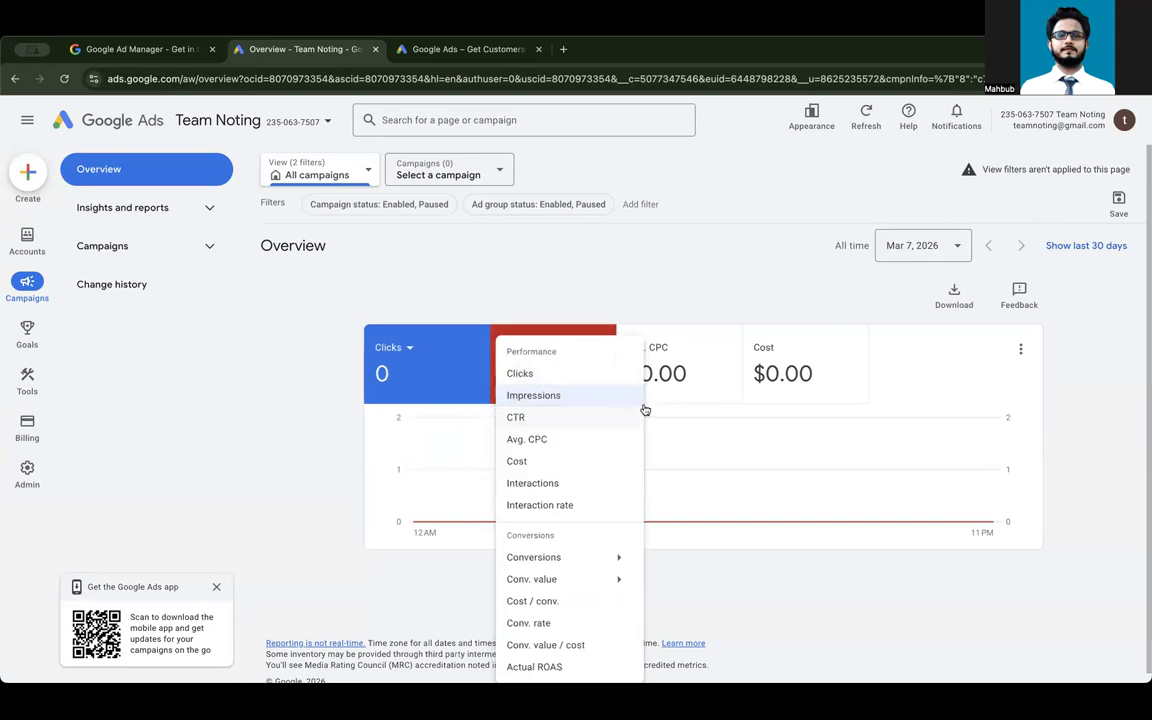
left_click(660, 340)
left_click(661, 347)
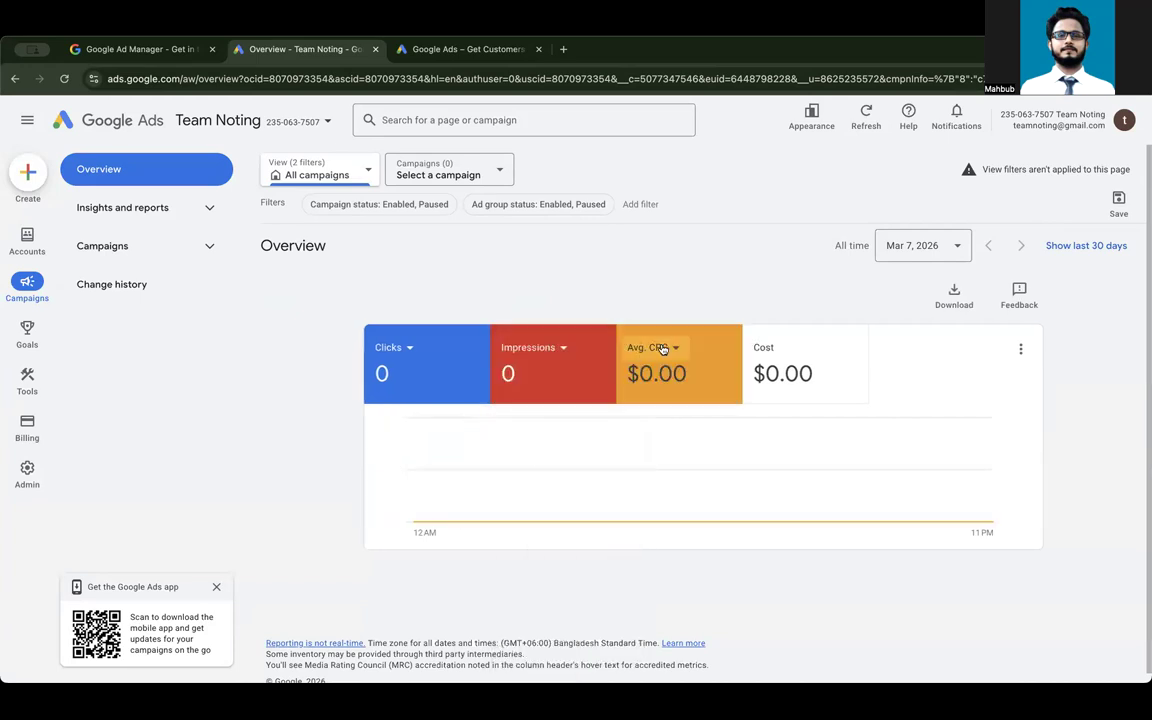
left_click(662, 349)
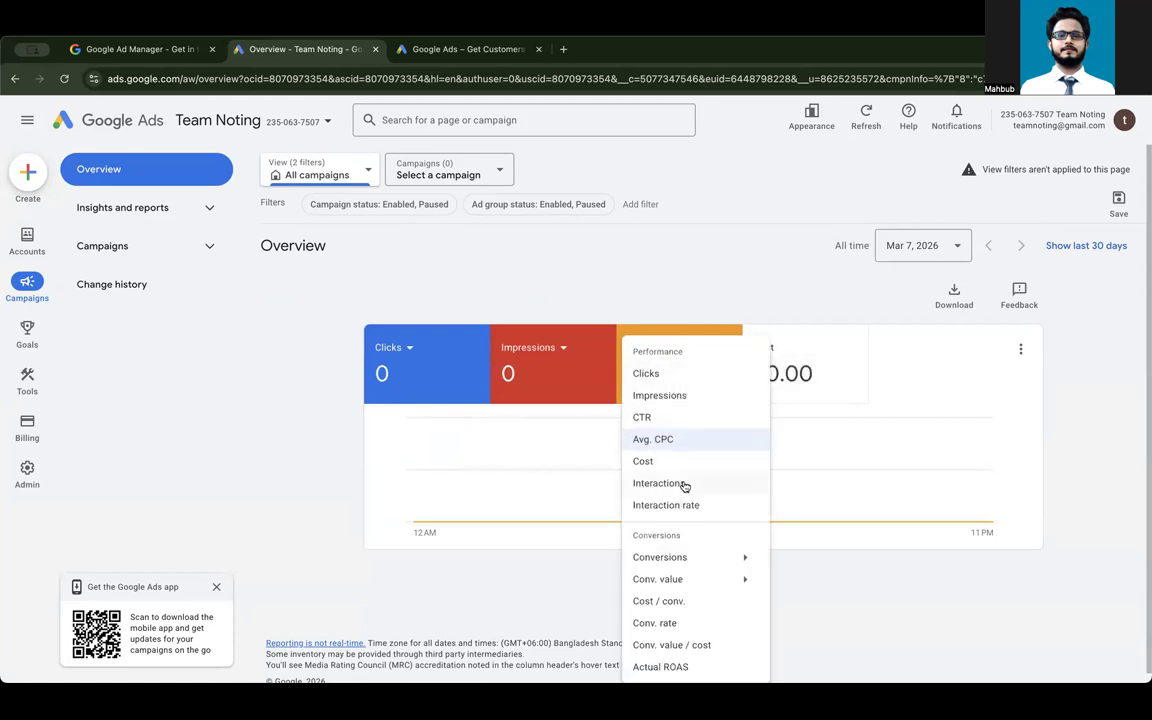
left_click(820, 362)
left_click(801, 381)
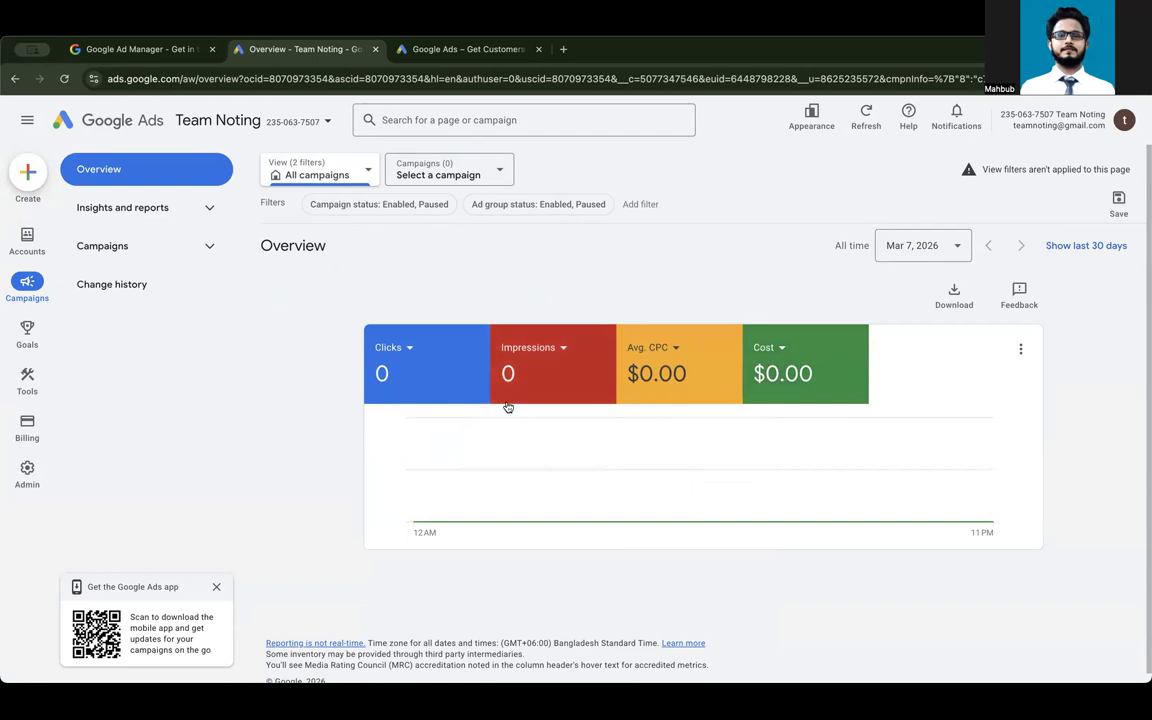
left_click(399, 350)
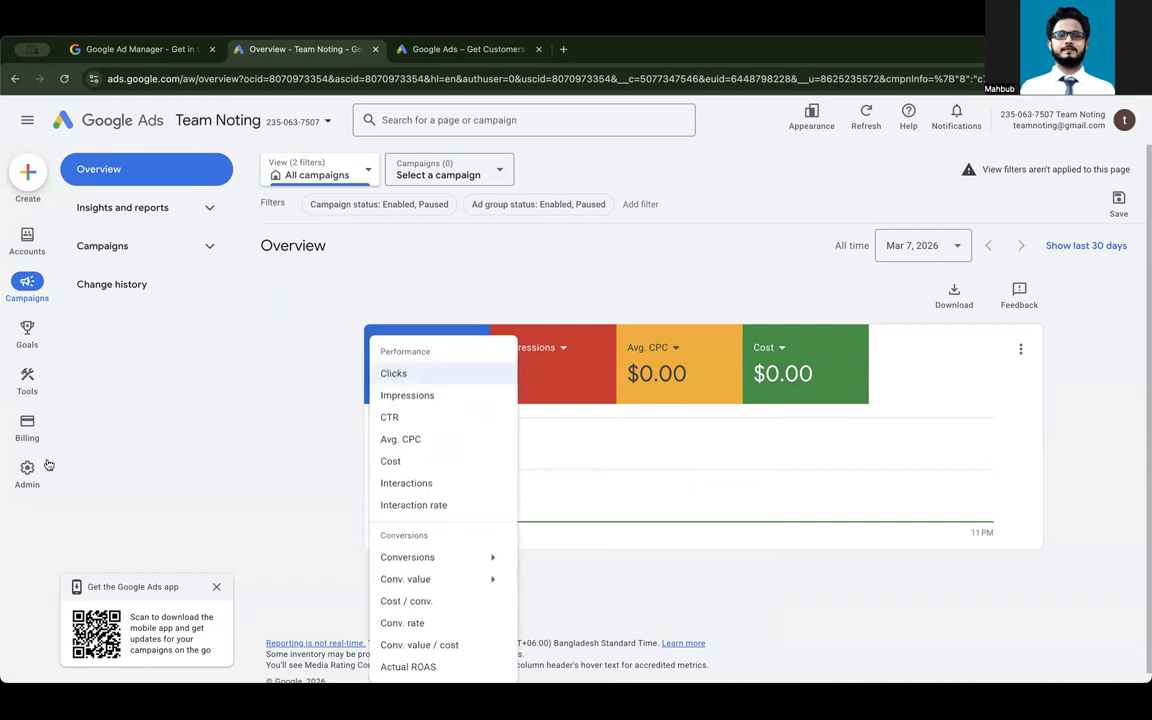
mouse_move(36, 470)
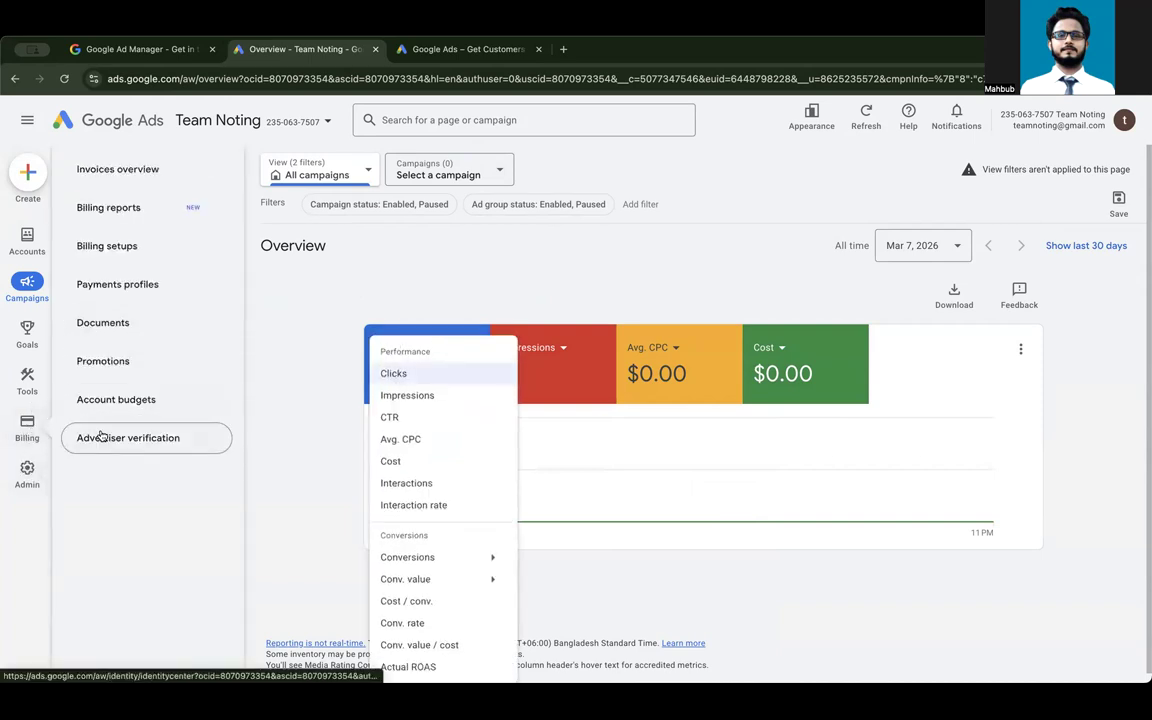
left_click(303, 332)
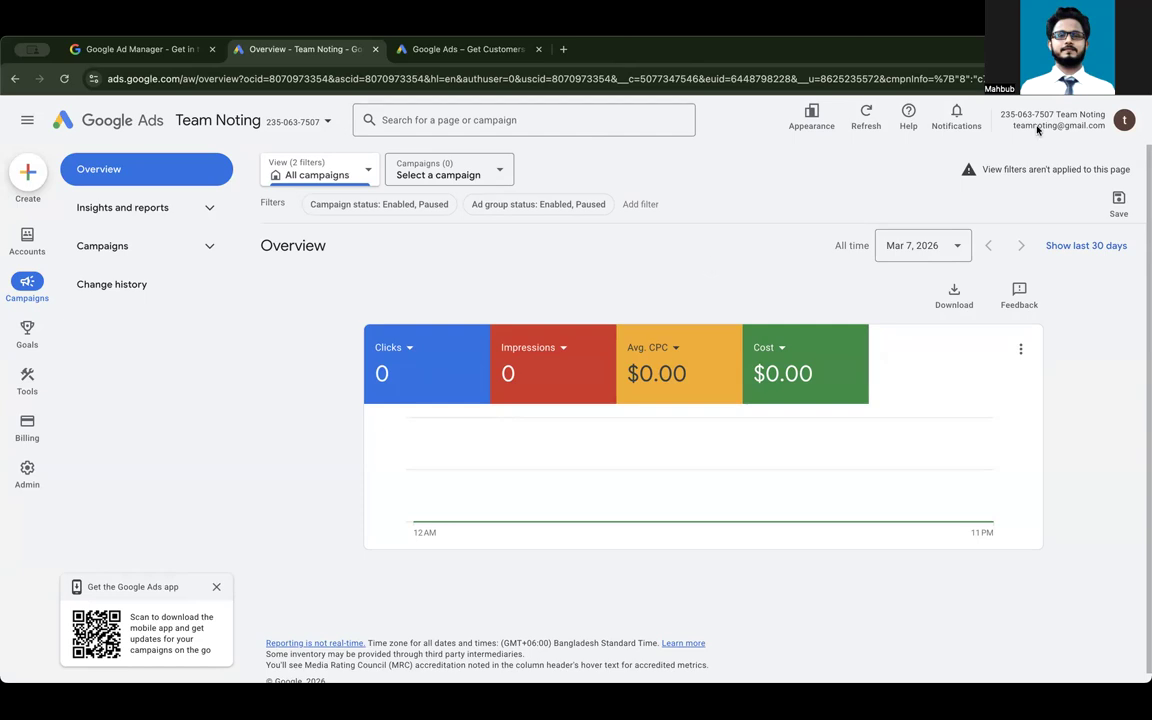
Step: Select the Team Noting customer ID beside the account name at the top right
left_click_drag(1054, 115, 1001, 118)
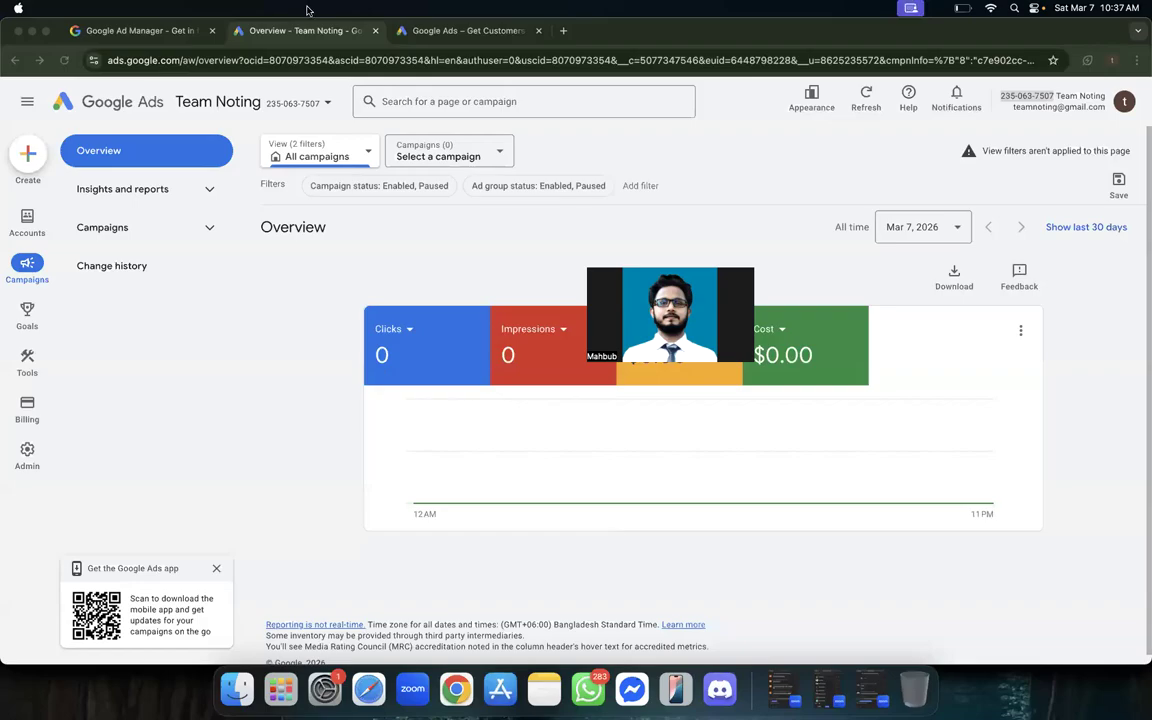
Step: Switch to the other Chrome profile and open the Demo account in Google Ads
left_click(308, 10)
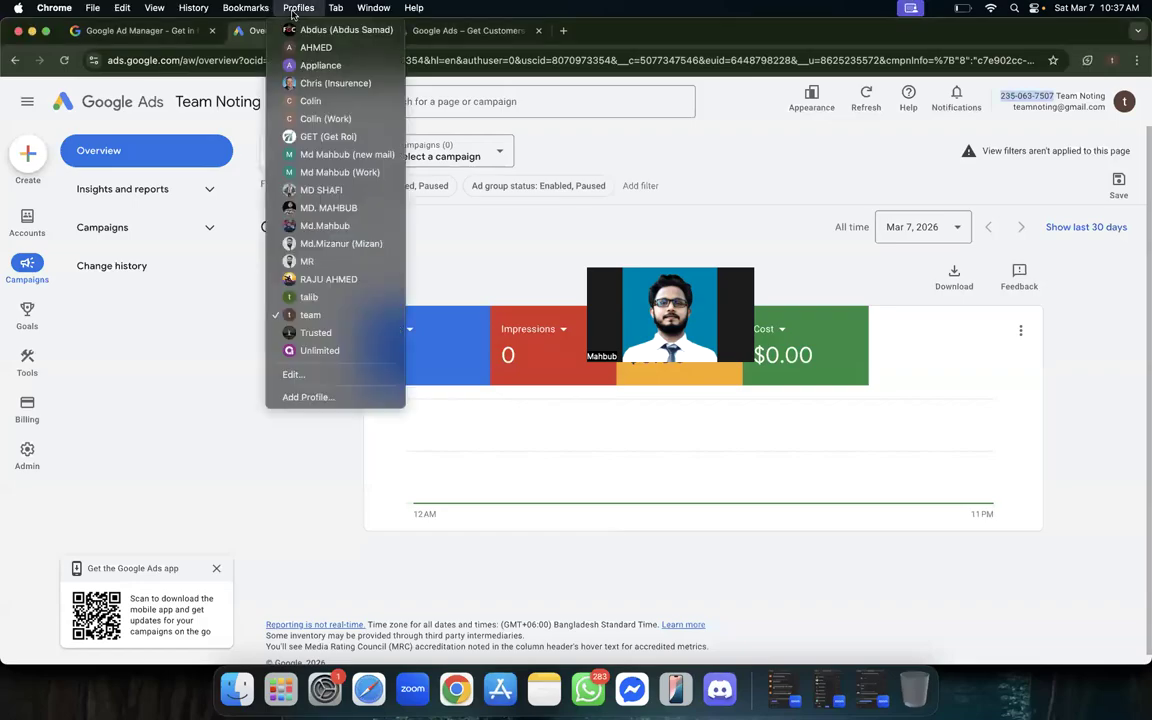
left_click(314, 226)
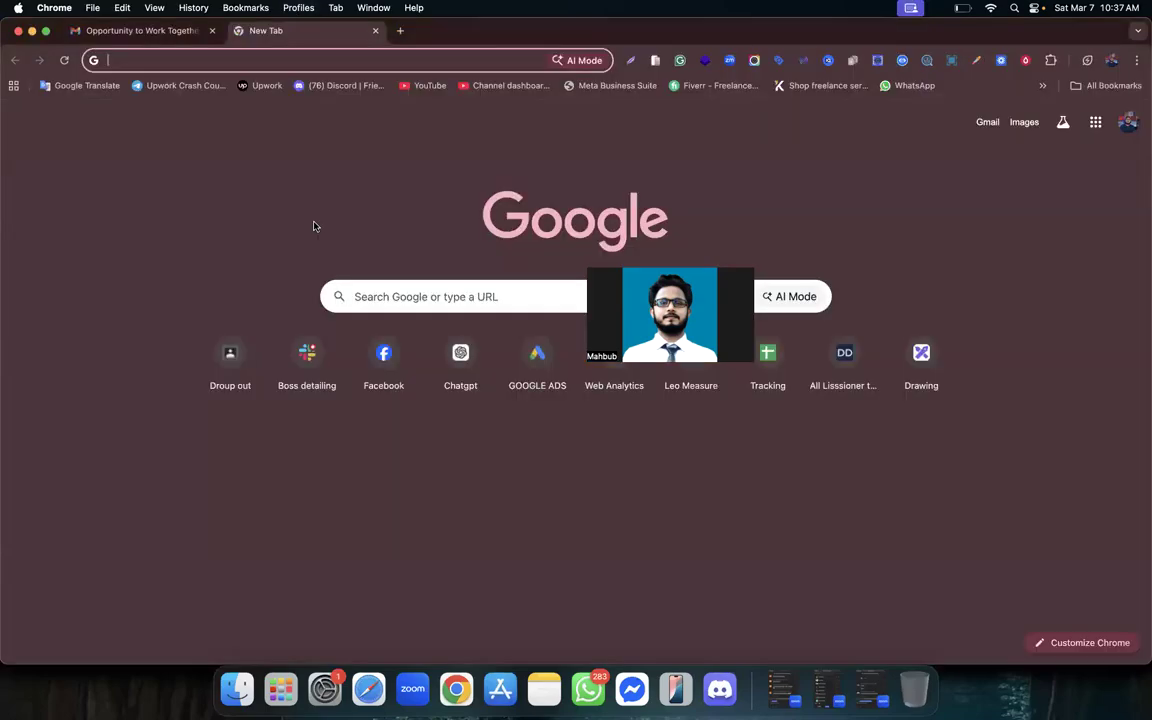
left_click(528, 392)
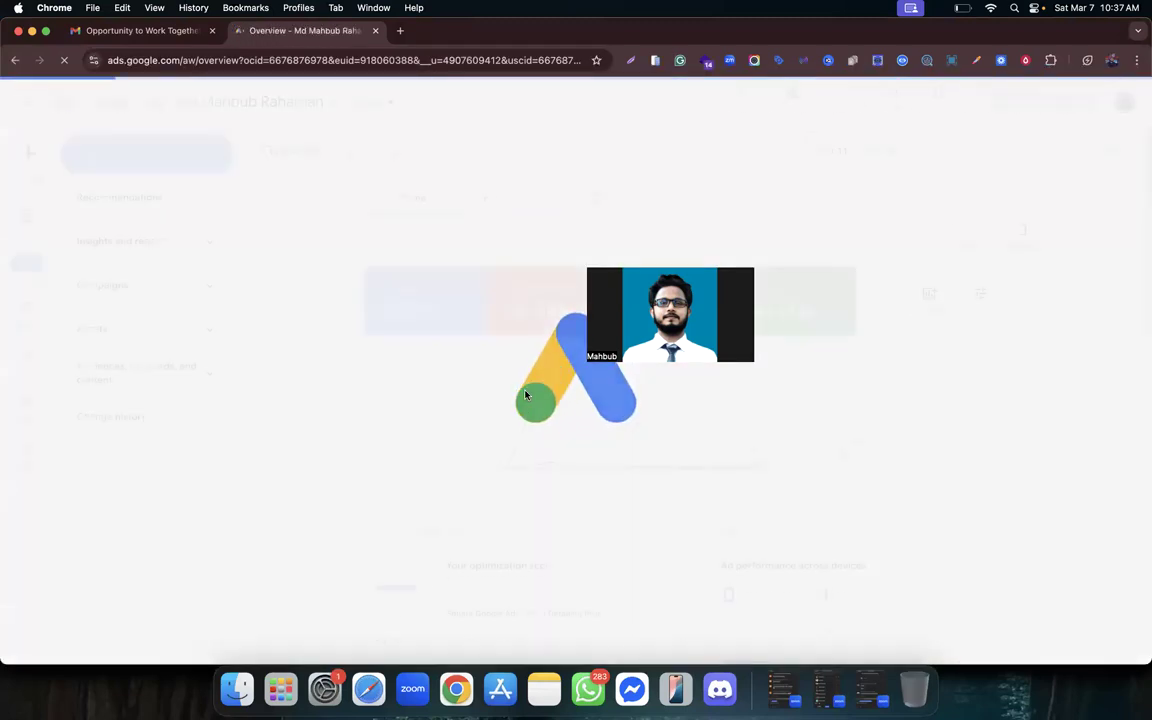
left_click(1122, 102)
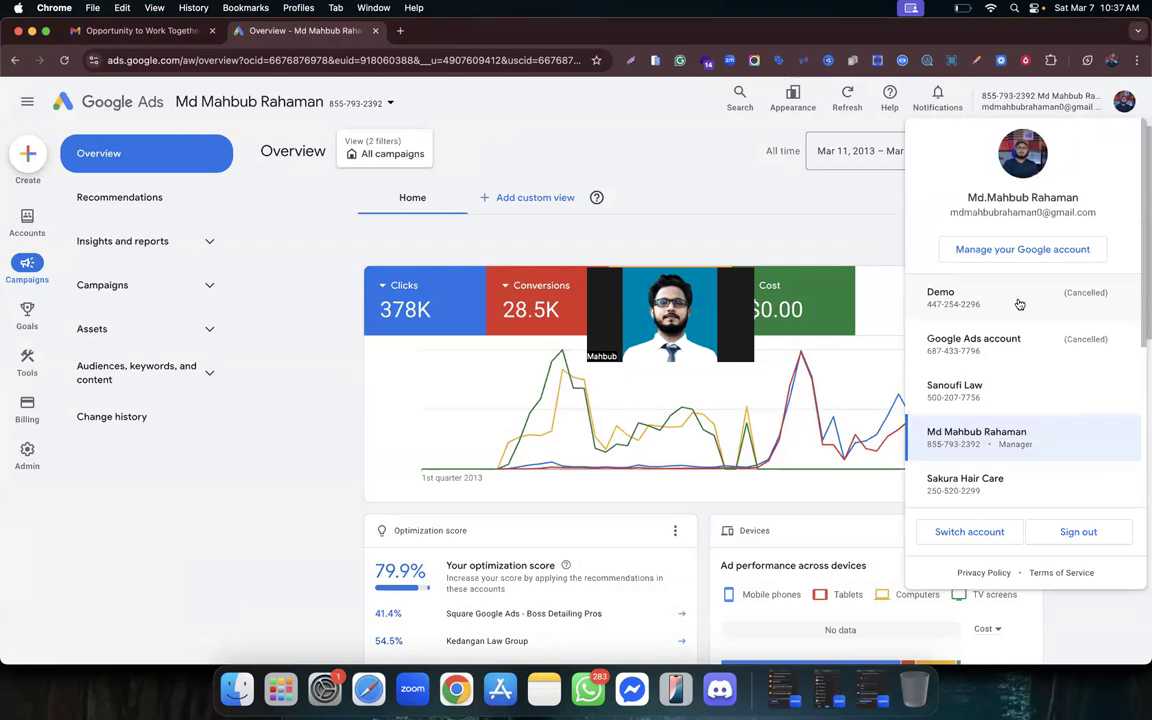
left_click(944, 298)
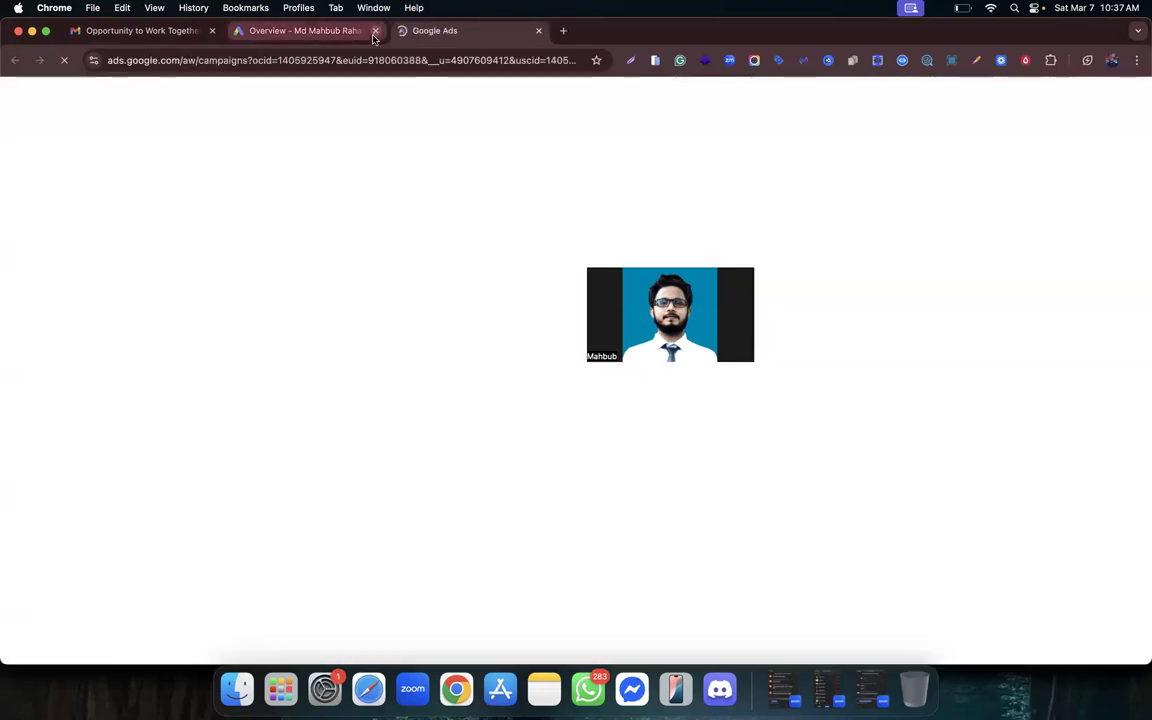
left_click(375, 30)
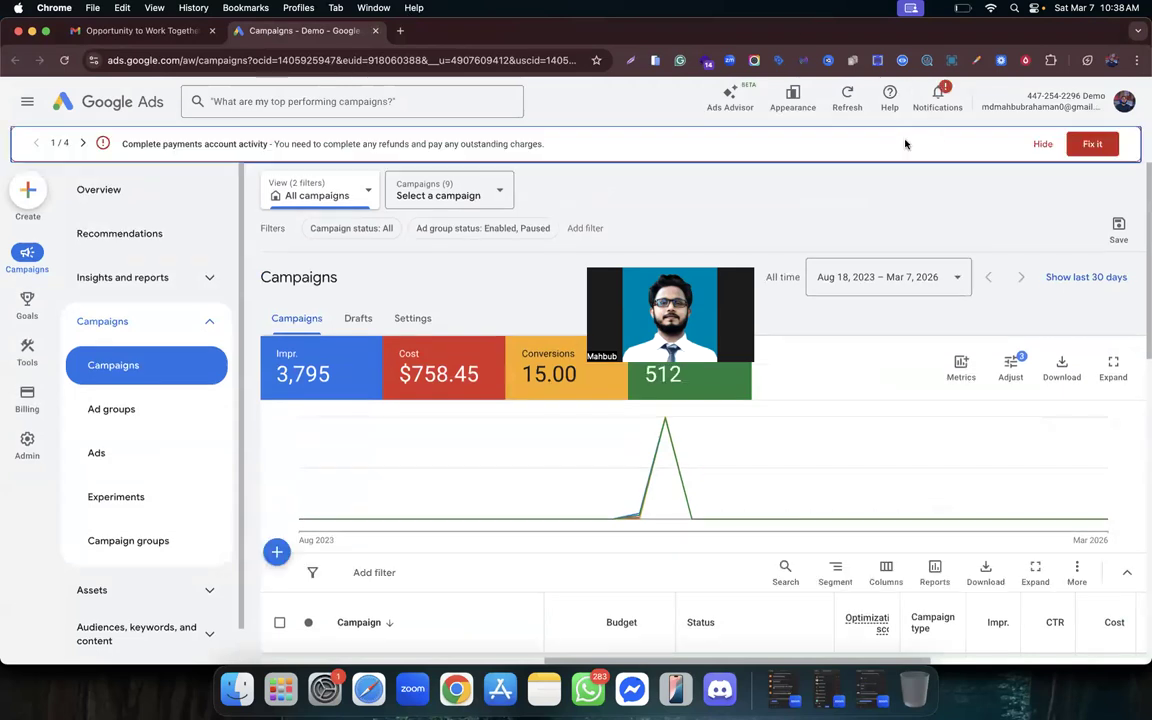
Step: Hide the payments notice and copy the Demo account's customer ID
mouse_move(37, 444)
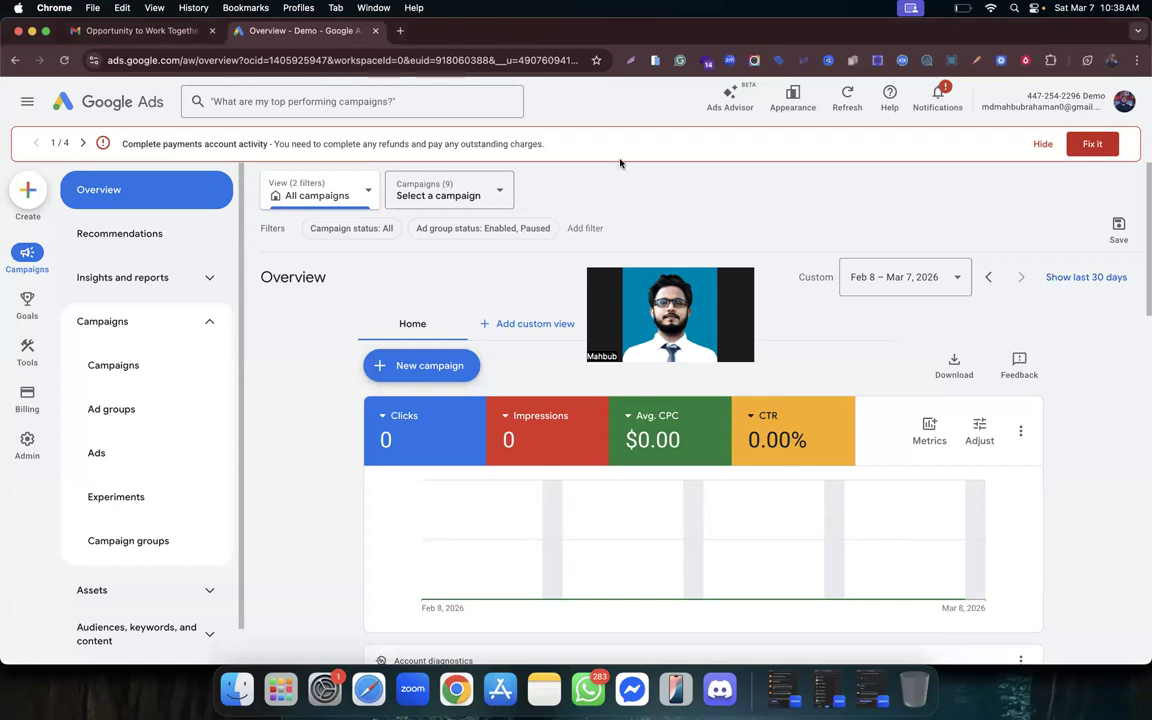
left_click(1041, 144)
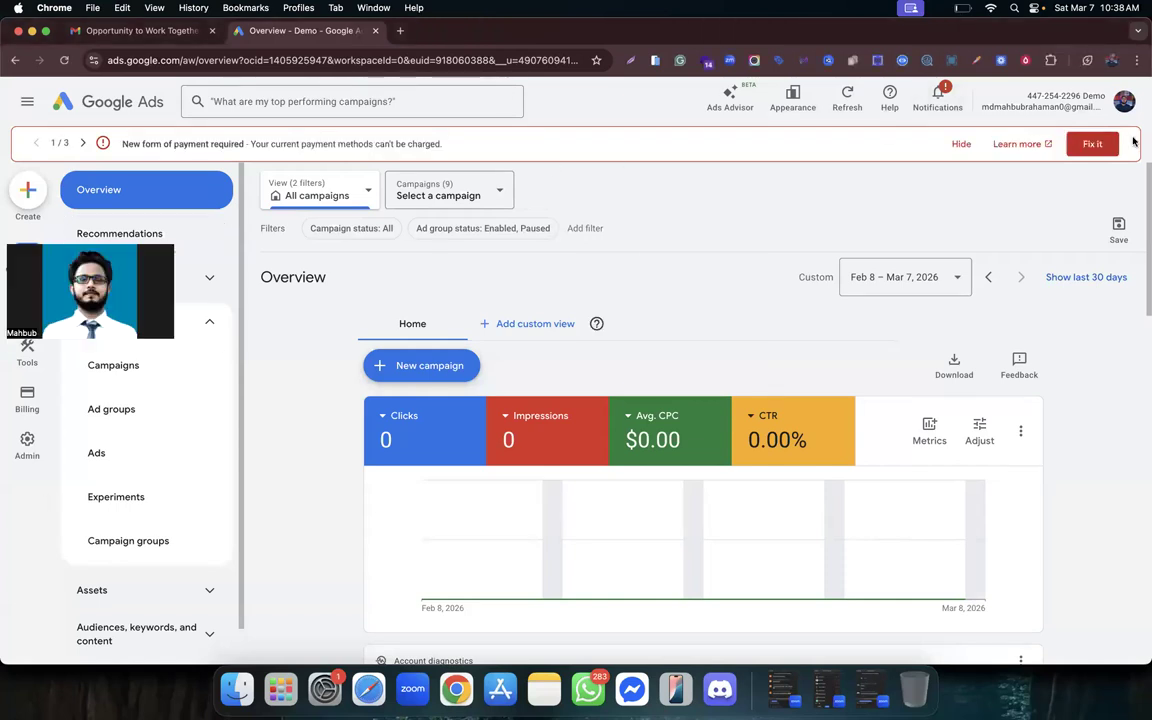
left_click_drag(1080, 96, 1029, 97)
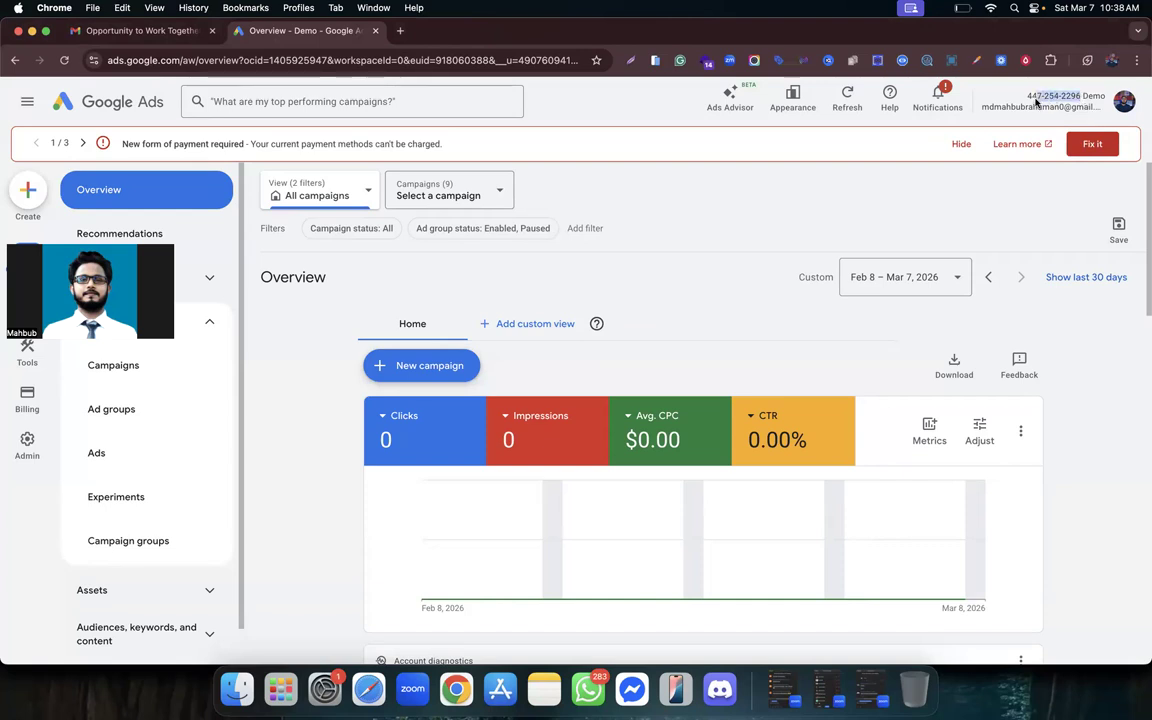
left_click(1031, 95)
mouse_move(1029, 96)
left_mouse_down()
mouse_move(1082, 95)
mouse_move(1027, 98)
left_mouse_up()
right_click(1027, 97)
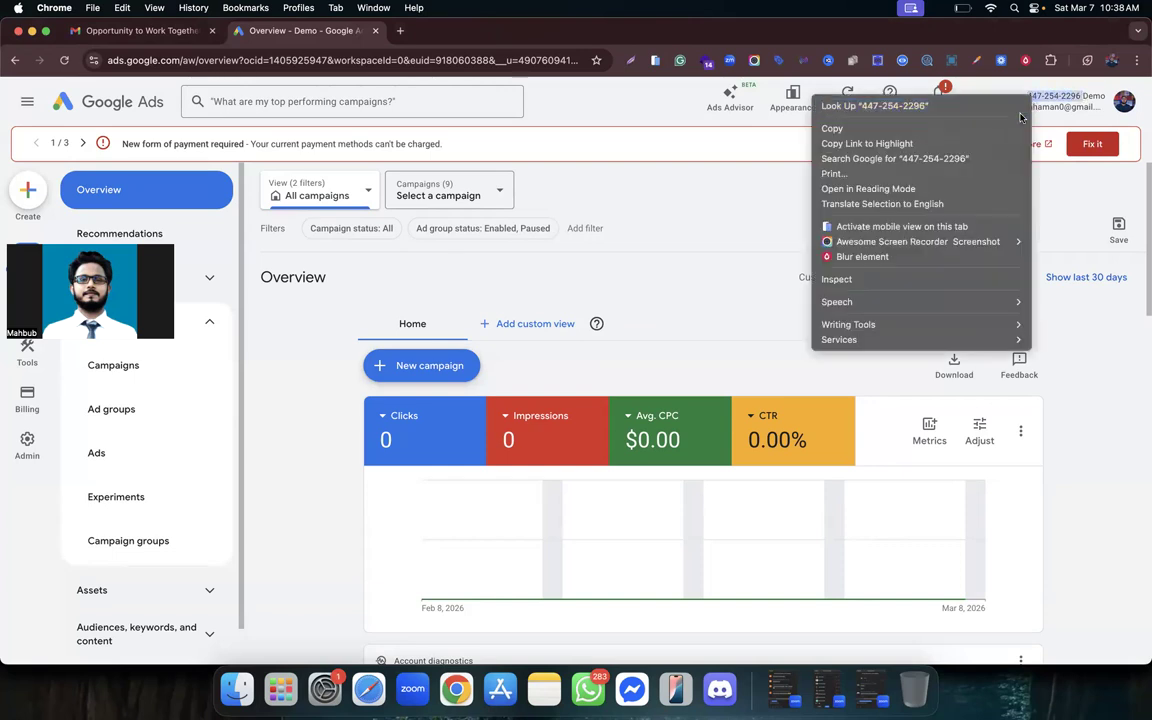
left_click(907, 121)
Step: From the Team Noting window, open Google Translate in a new tab with English as the source language
key("ctrl+Up")
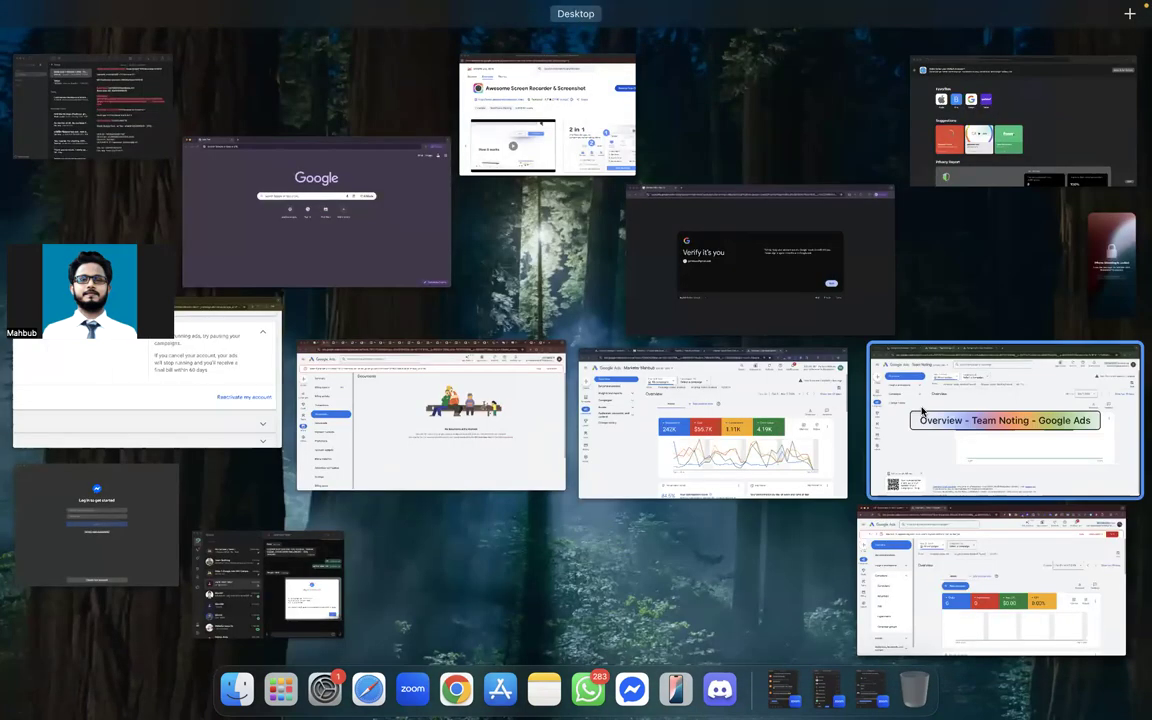
left_click(920, 408)
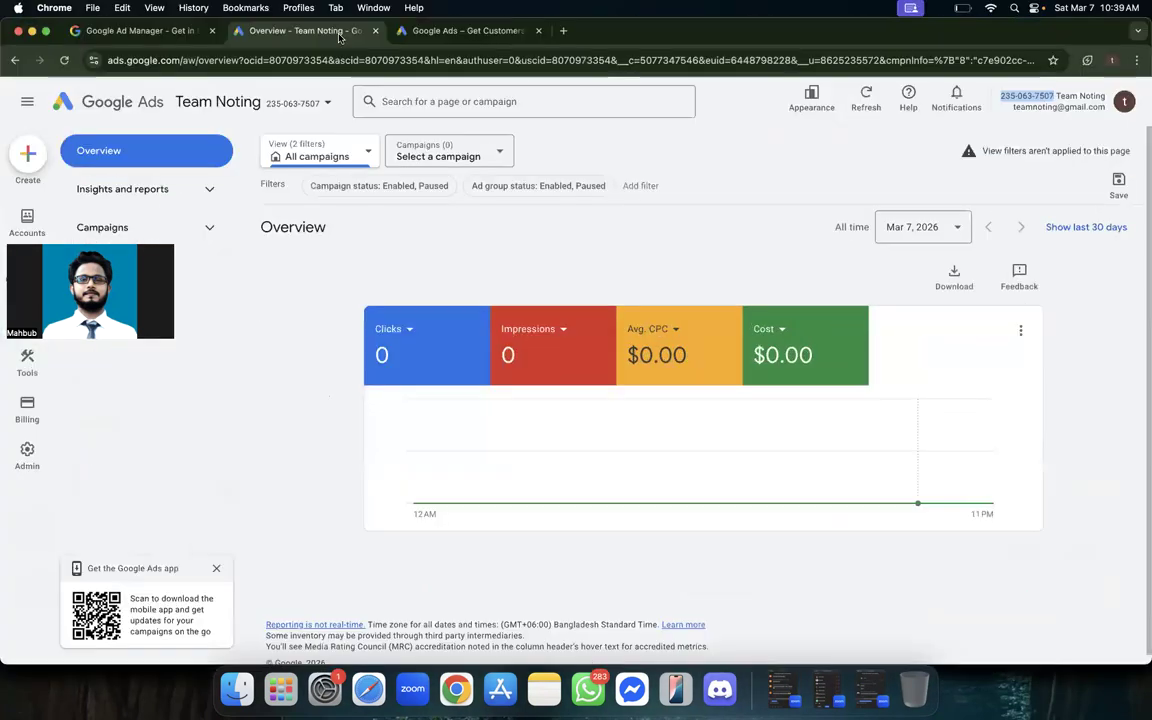
key("super+t")
type("translate")
key("Down")
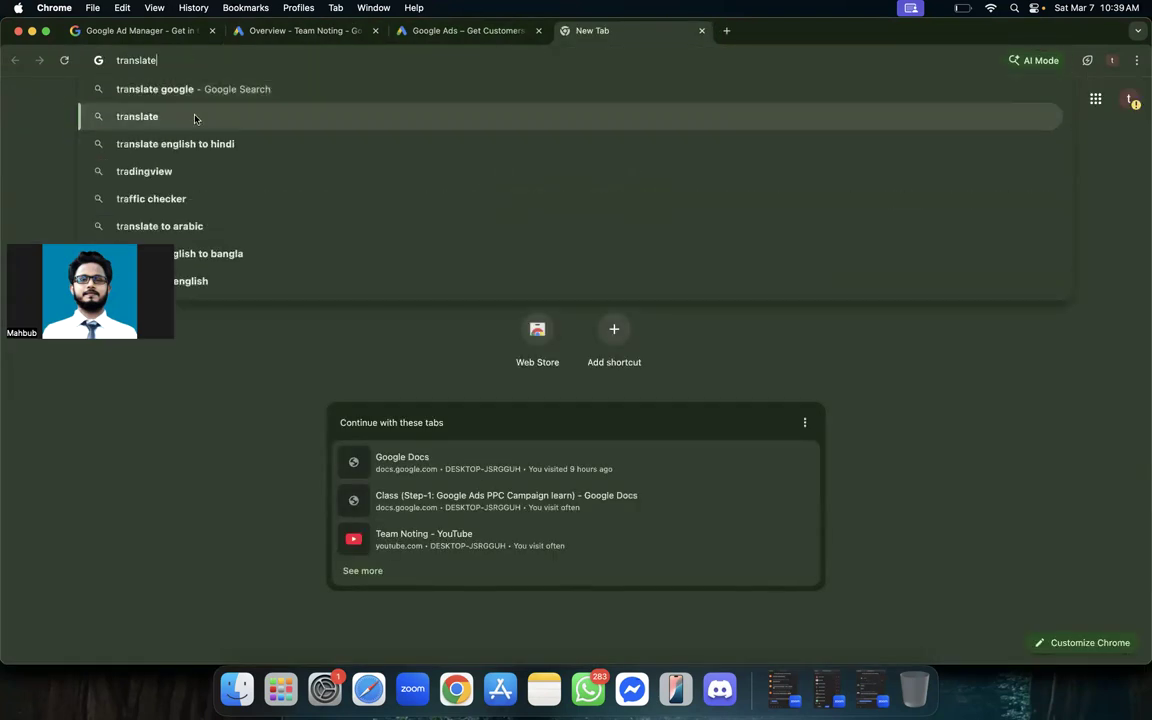
key("Return")
left_click(240, 430)
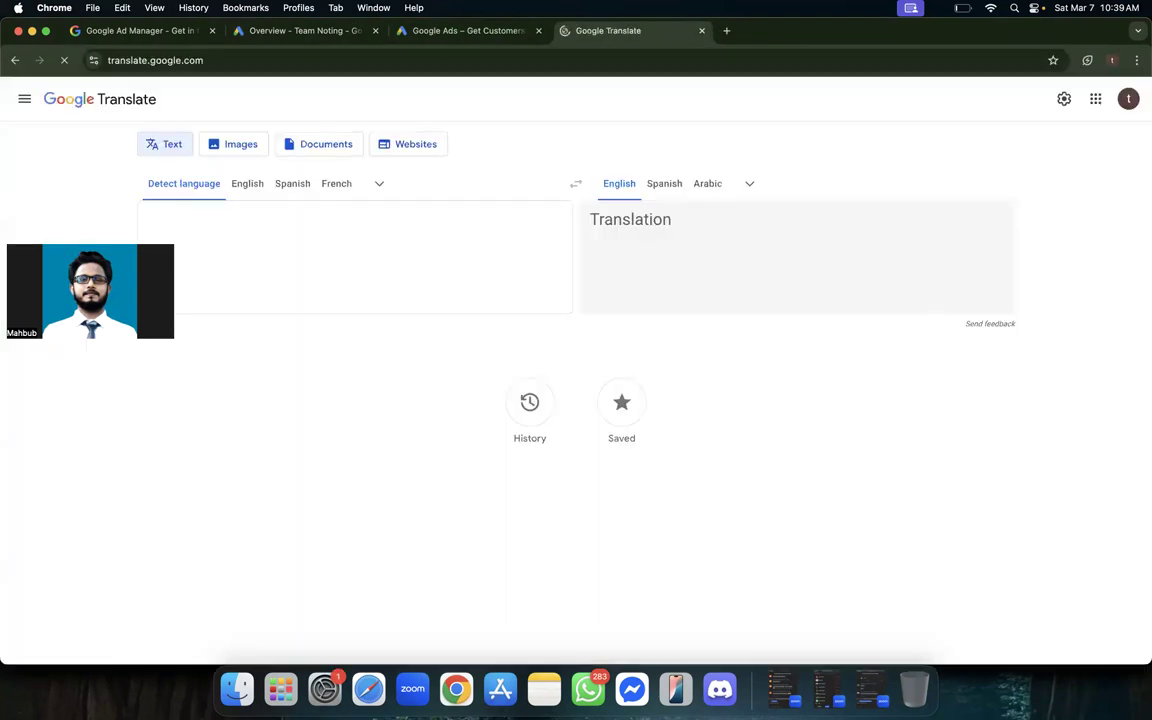
left_click(250, 185)
Step: Paste the customer ID on two lines and remove both hyphens from the second copy
key("super+v")
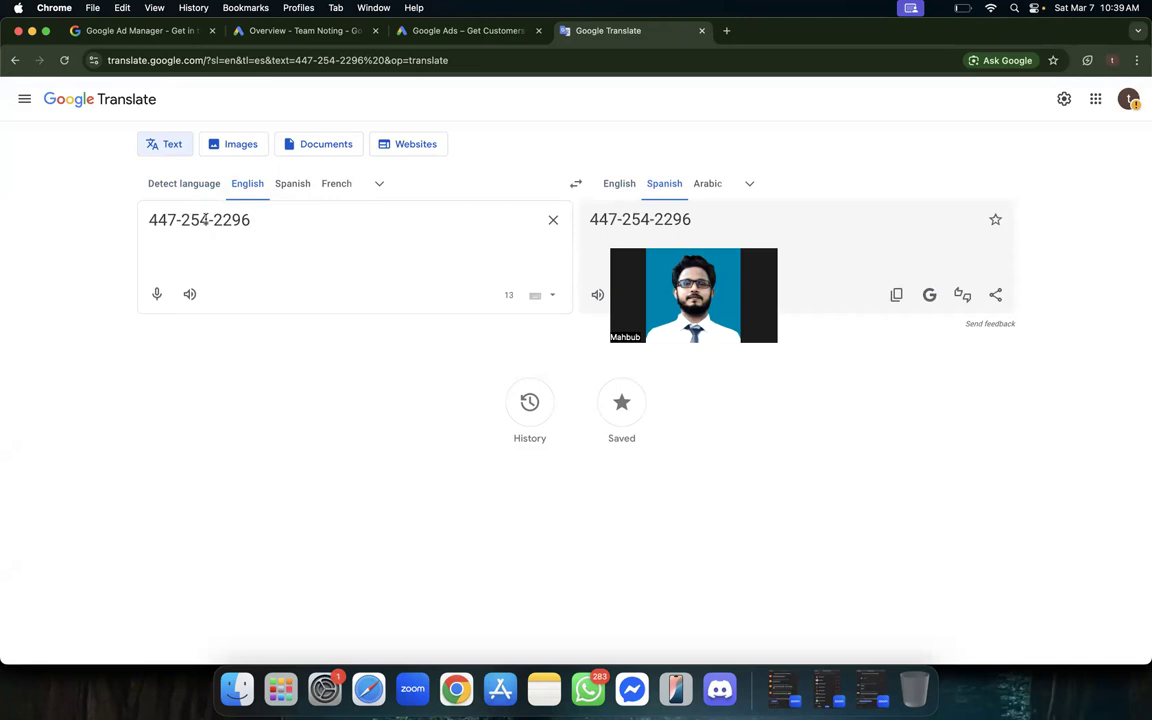
key("Return")
key("Return")
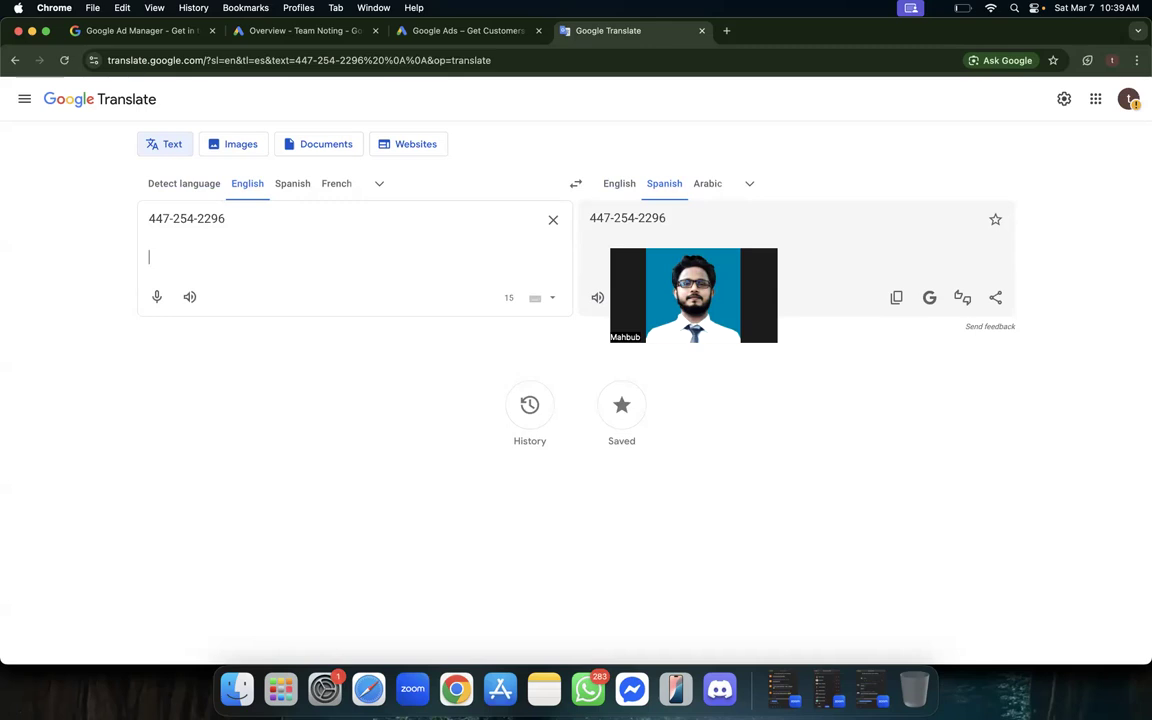
key("super+v")
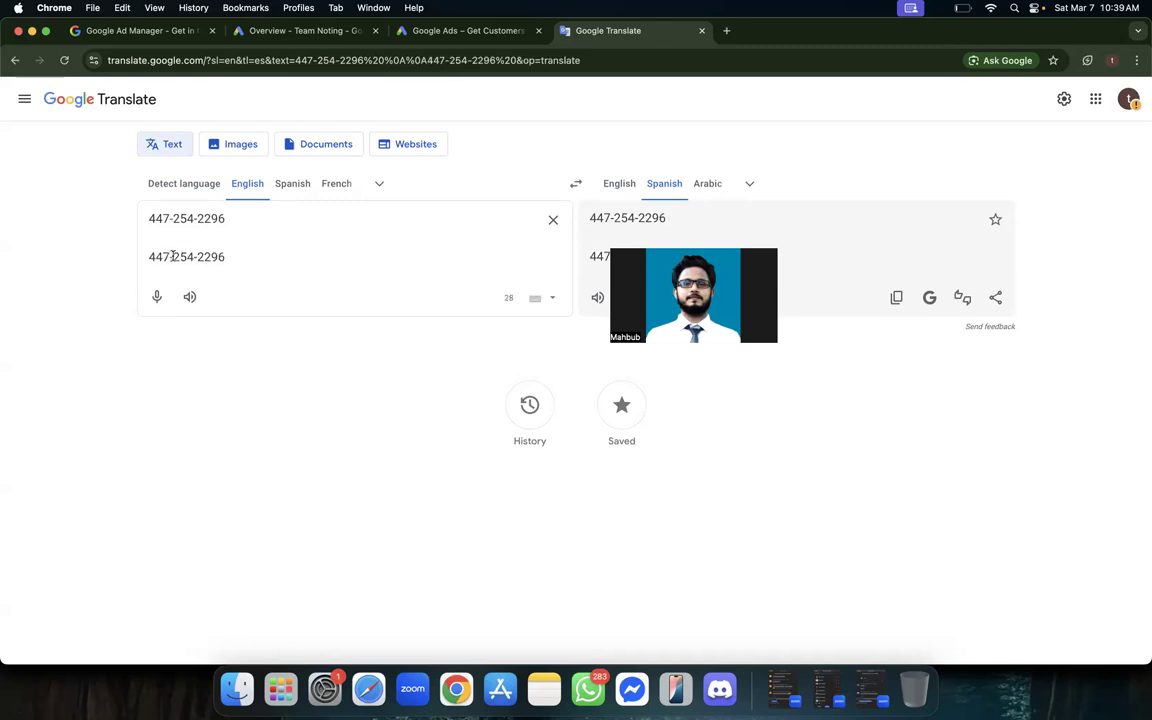
left_click(174, 257)
key("BackSpace")
left_click(189, 257)
key("BackSpace")
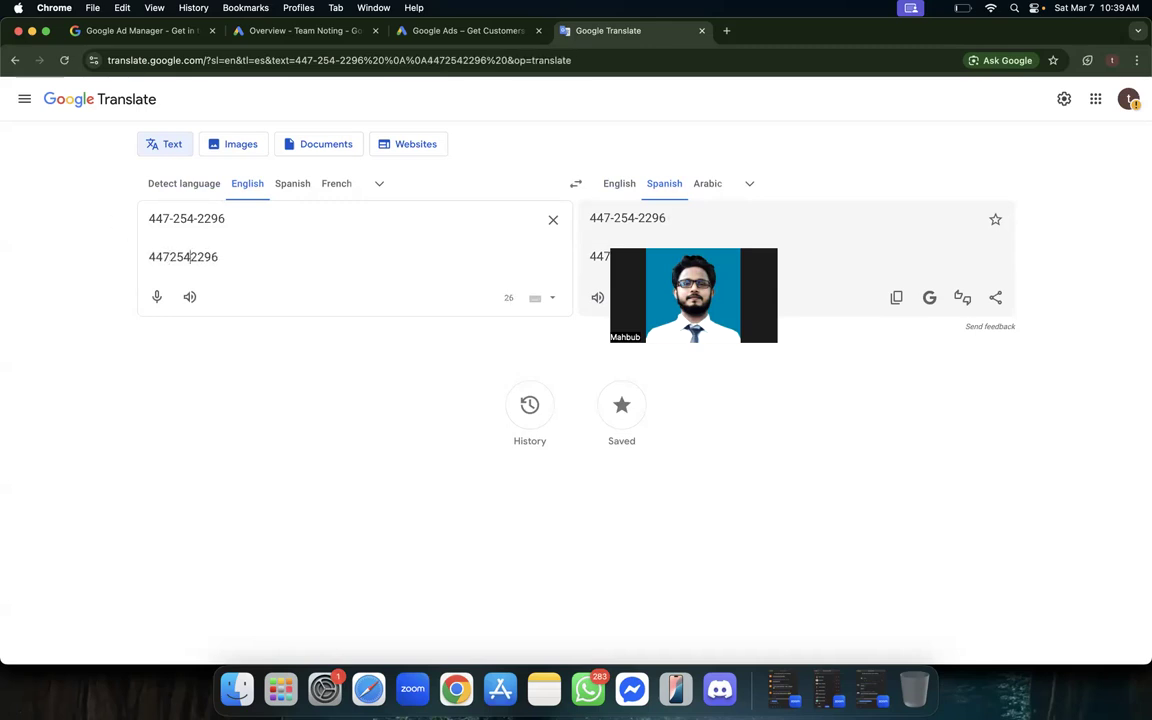
Step: Compare the unhyphenated and hyphenated ID lines by selecting each, then head back to Google Ads
left_click_drag(220, 257, 134, 257)
left_click_drag(230, 218, 134, 219)
left_click(332, 250)
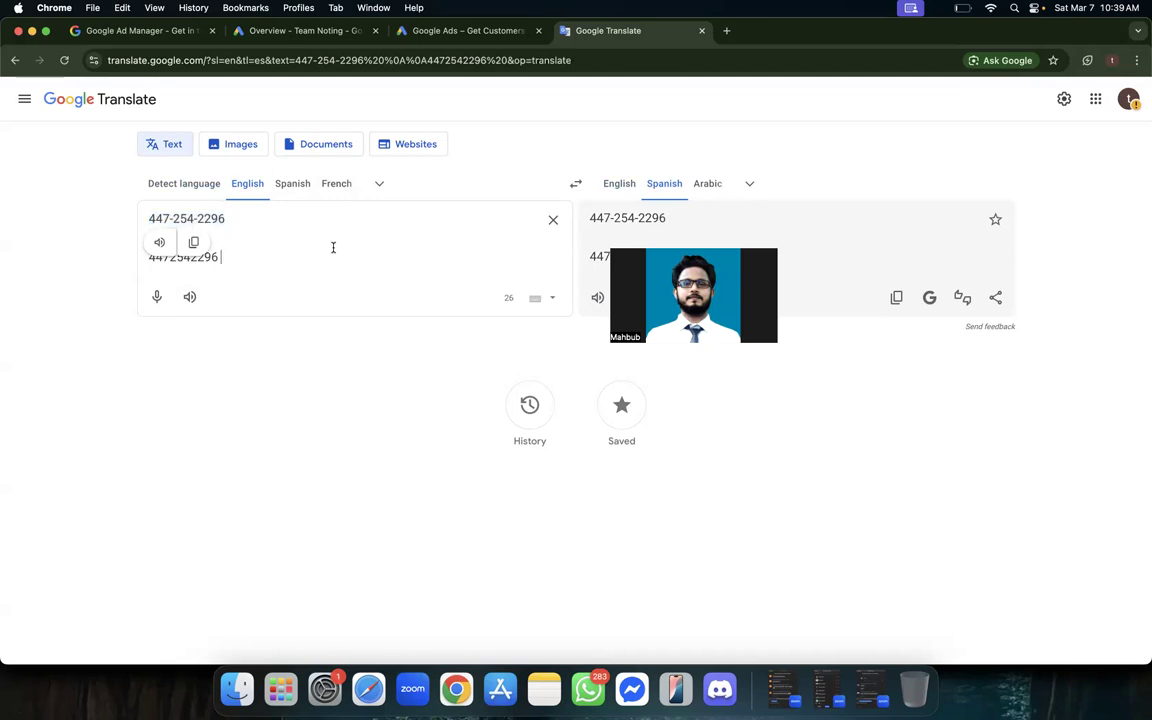
left_click_drag(242, 216, 139, 221)
left_click_drag(239, 257, 137, 264)
left_click(274, 245)
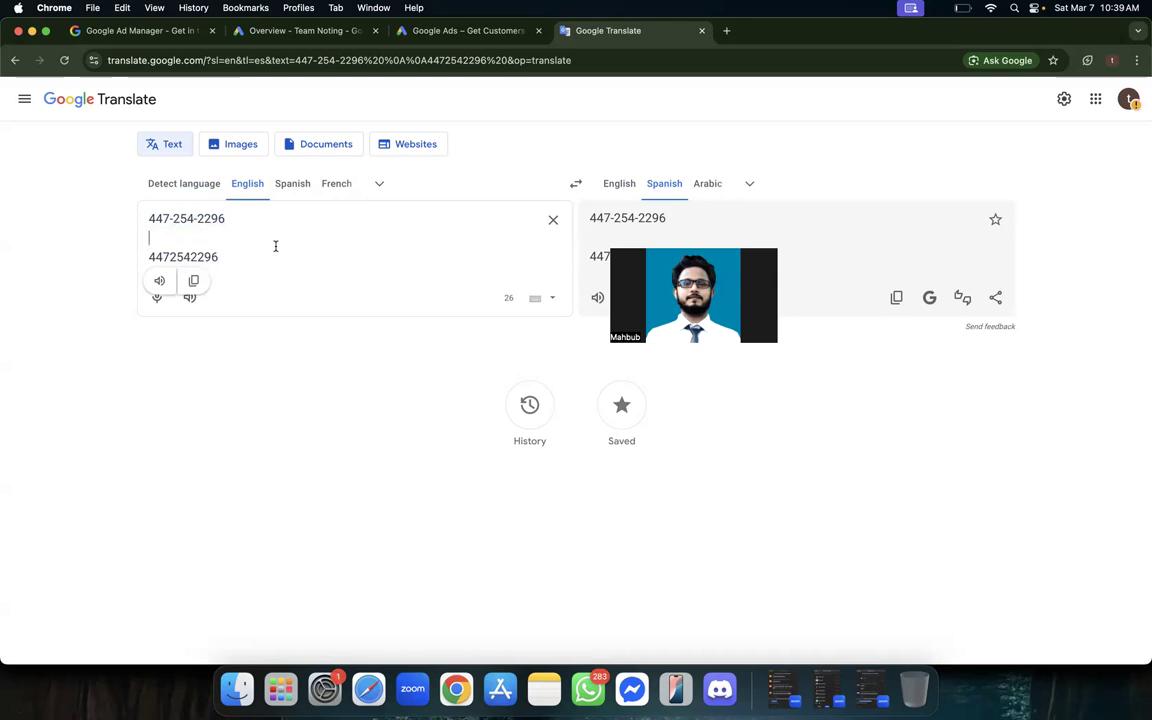
left_click(395, 27)
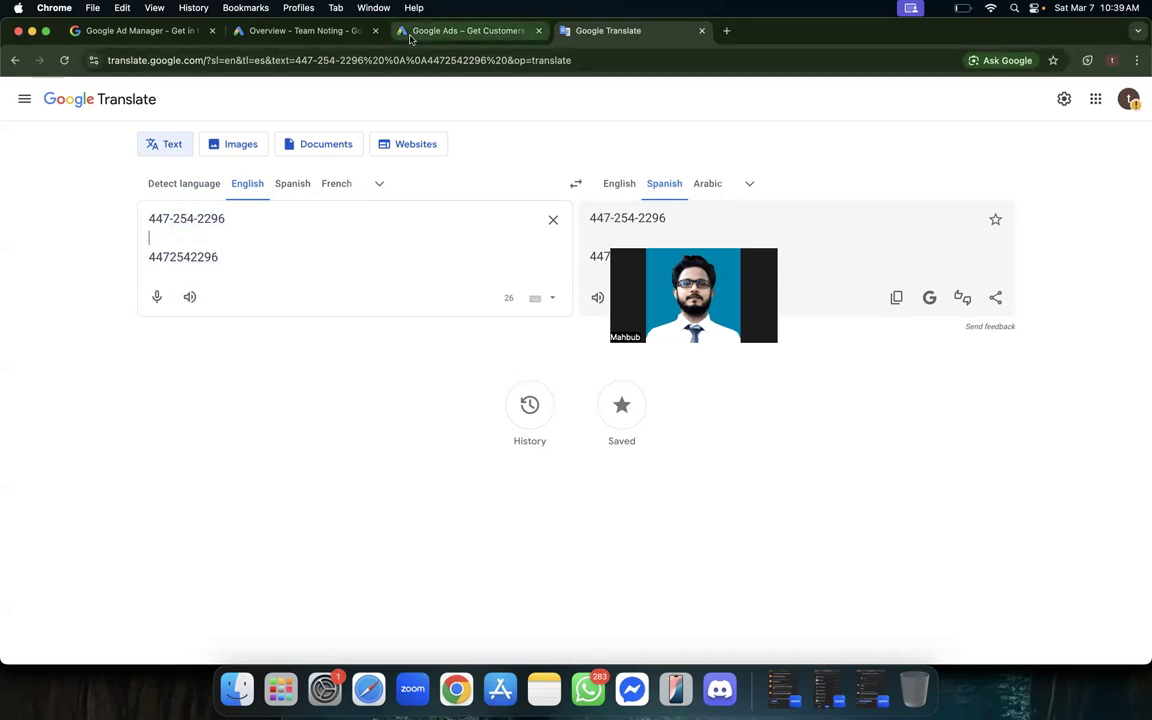
Step: Return to the 'Overview - Team Noting' tab and show the Accounts flyout in the left rail
left_click(305, 30)
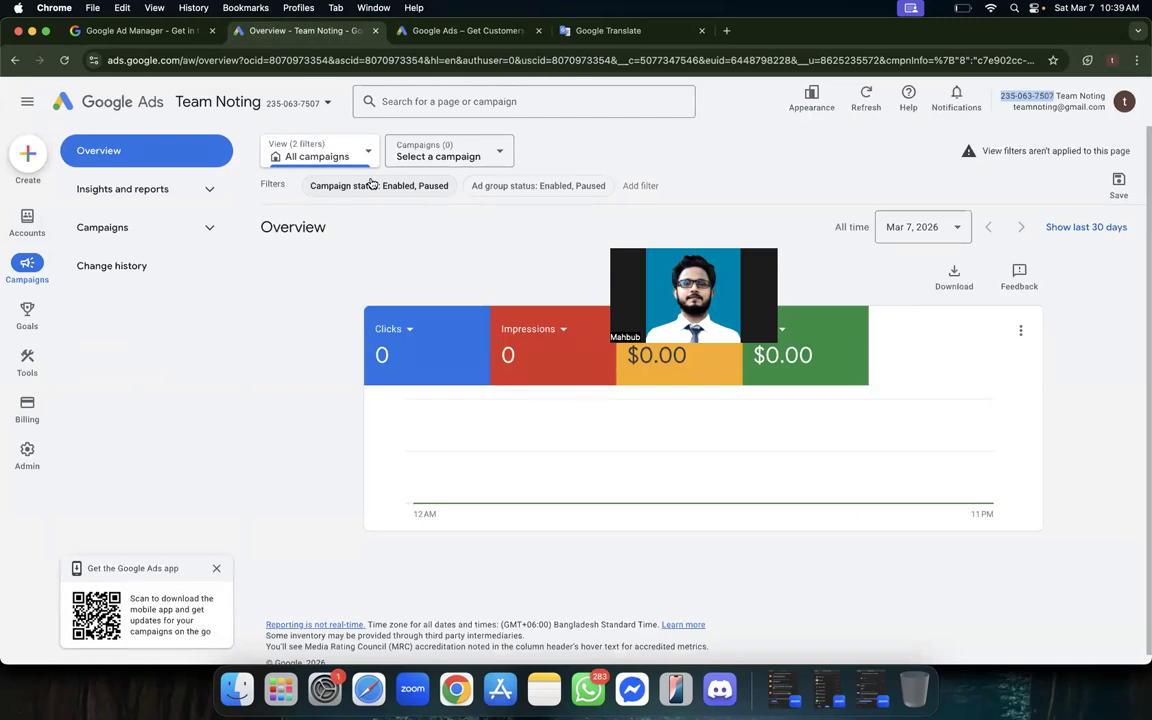
left_click(27, 262)
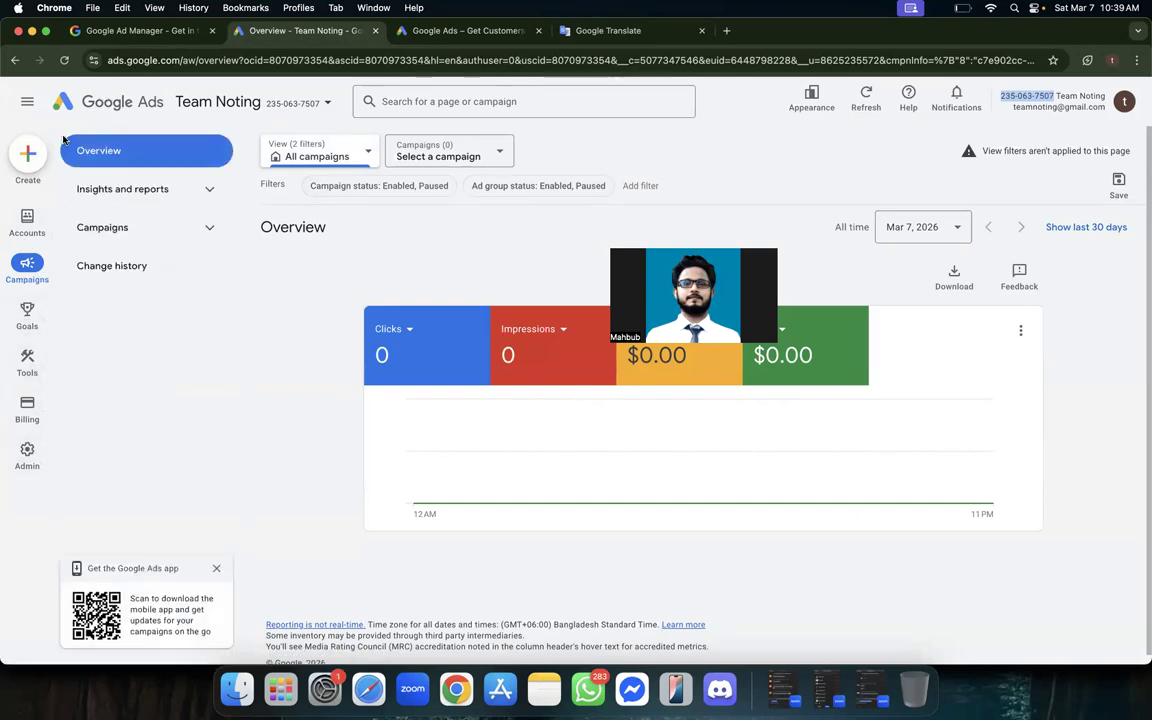
mouse_move(30, 210)
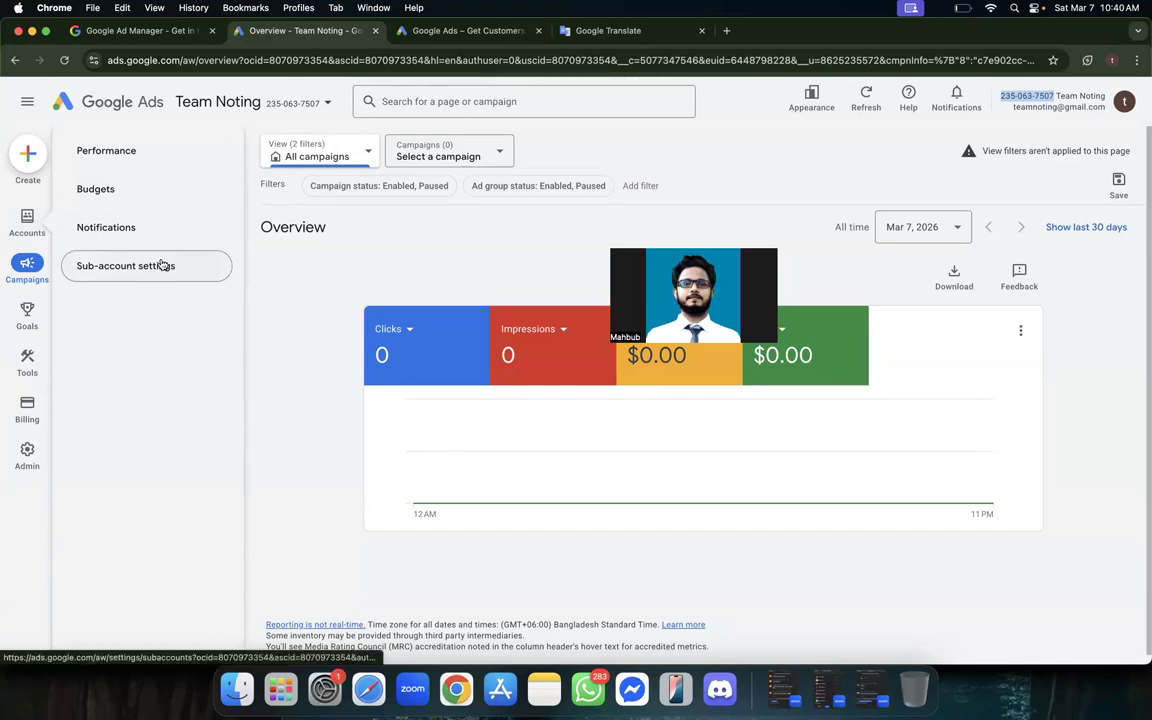
Step: Open Sub-account settings, check the empty Received link requests tab, and return to the sub-accounts list
left_click(171, 270)
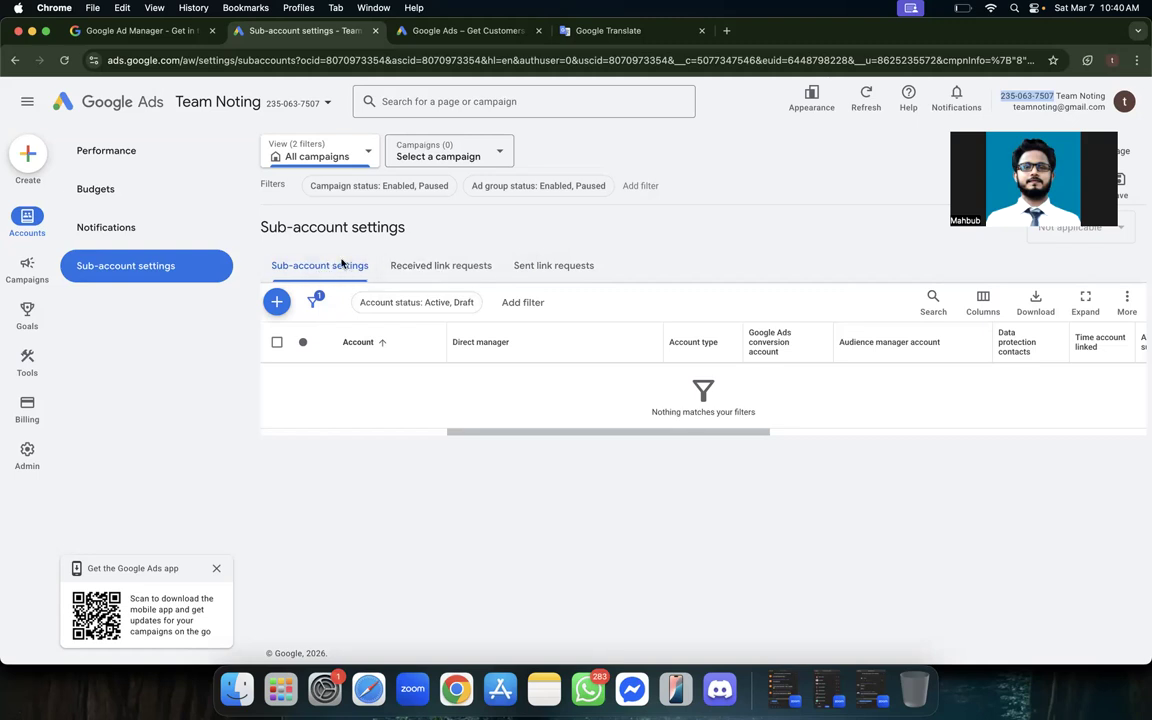
left_click(408, 266)
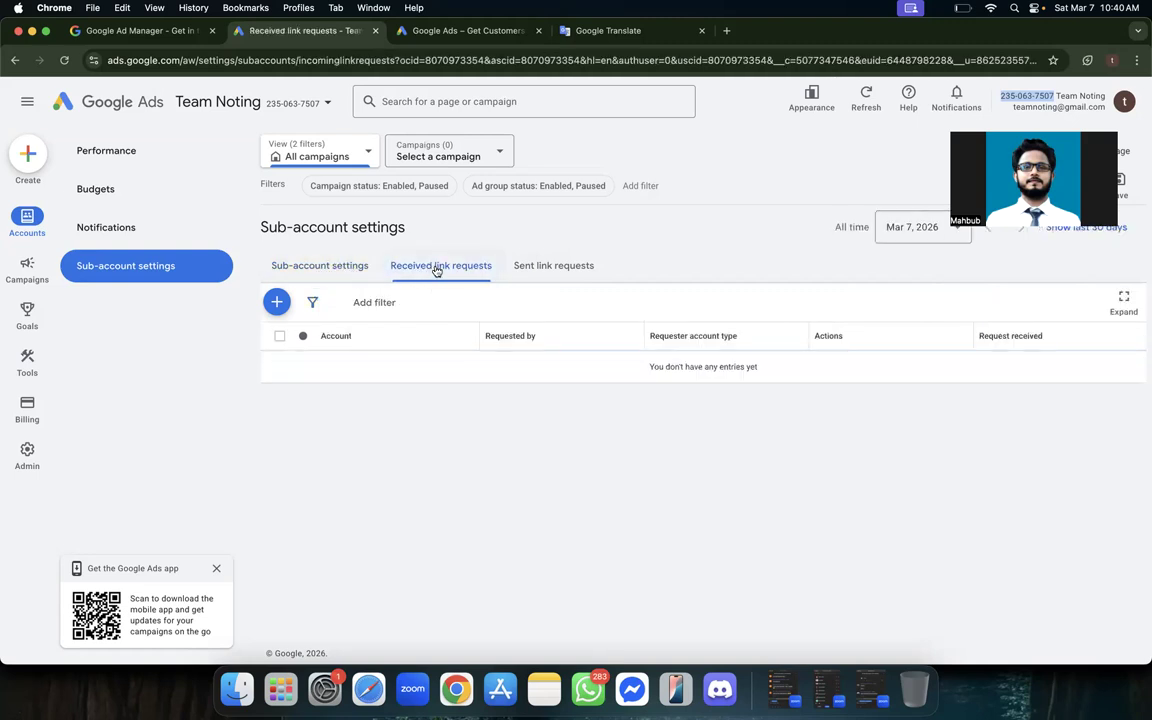
left_click(335, 272)
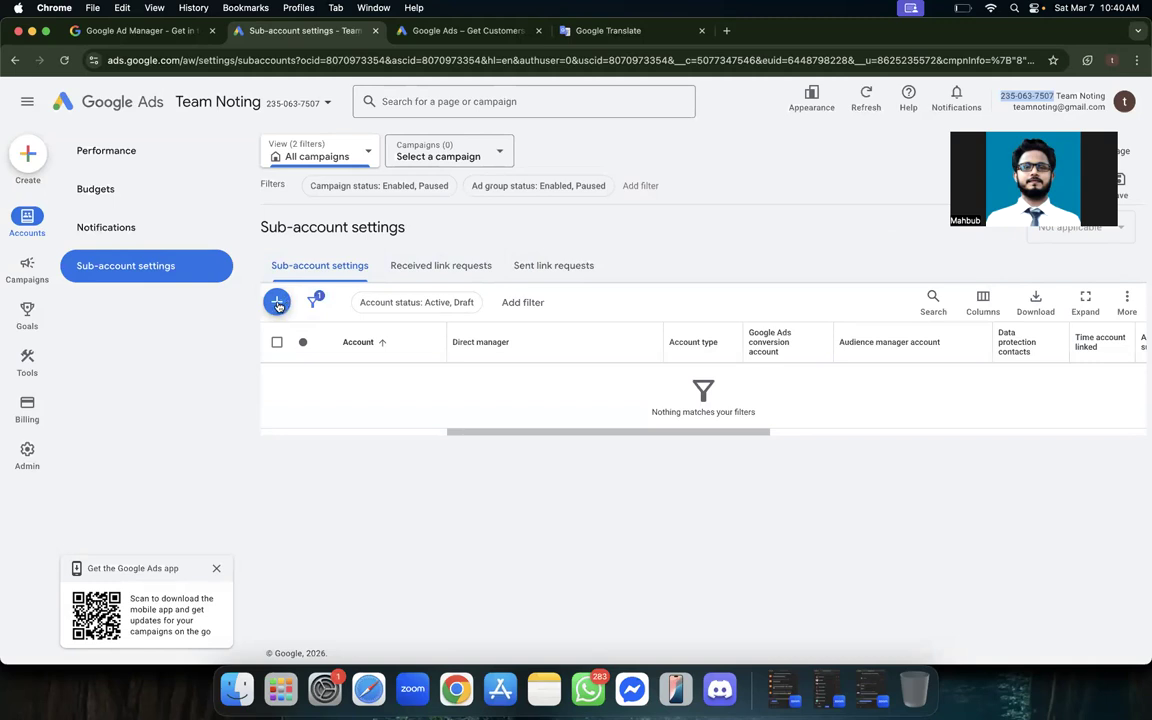
Step: From the blue + button menu, choose Link existing account
left_click(278, 304)
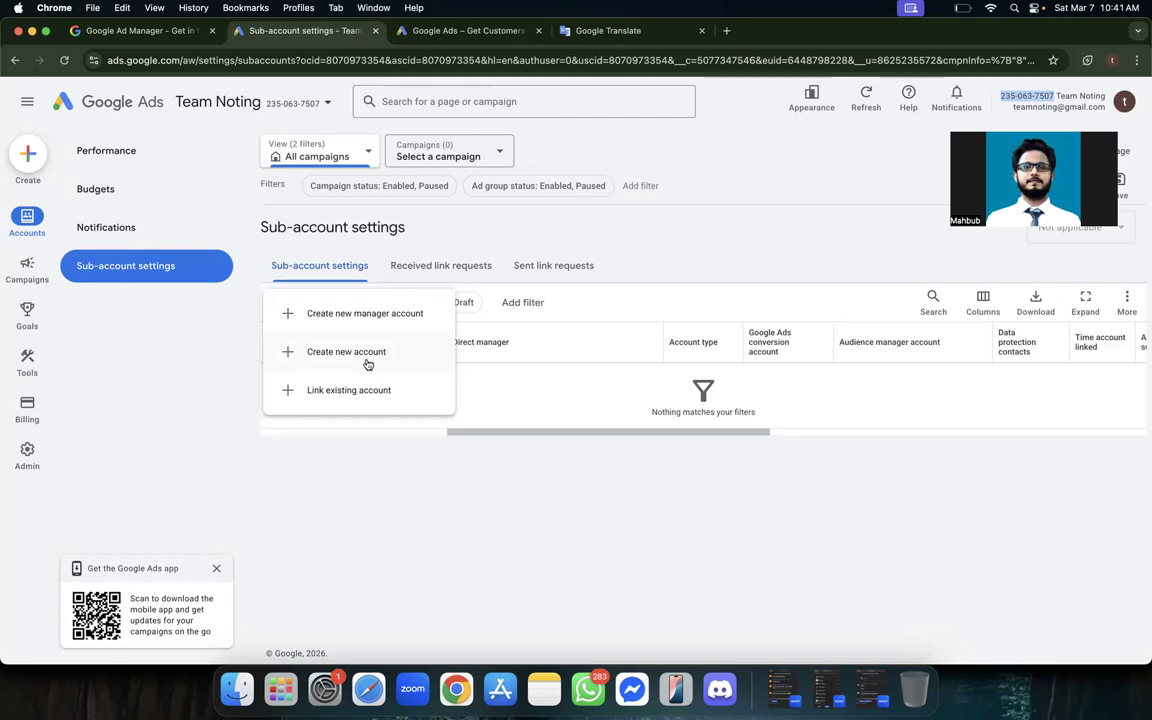
left_click(963, 9)
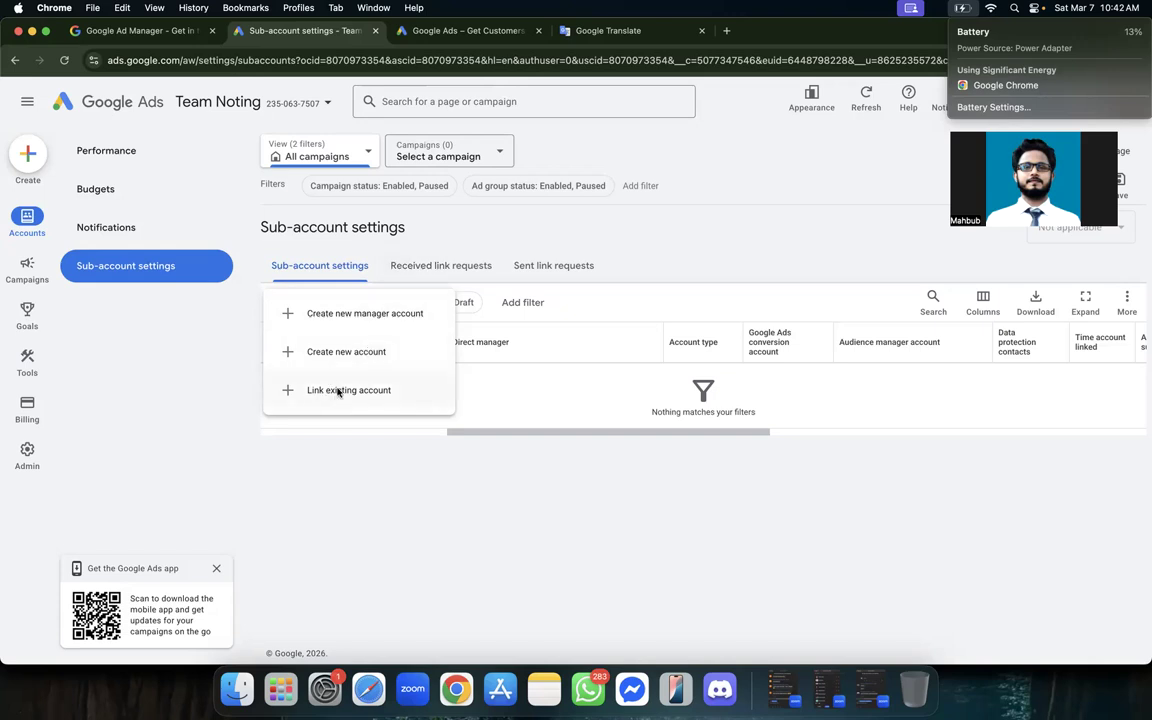
left_click(339, 392)
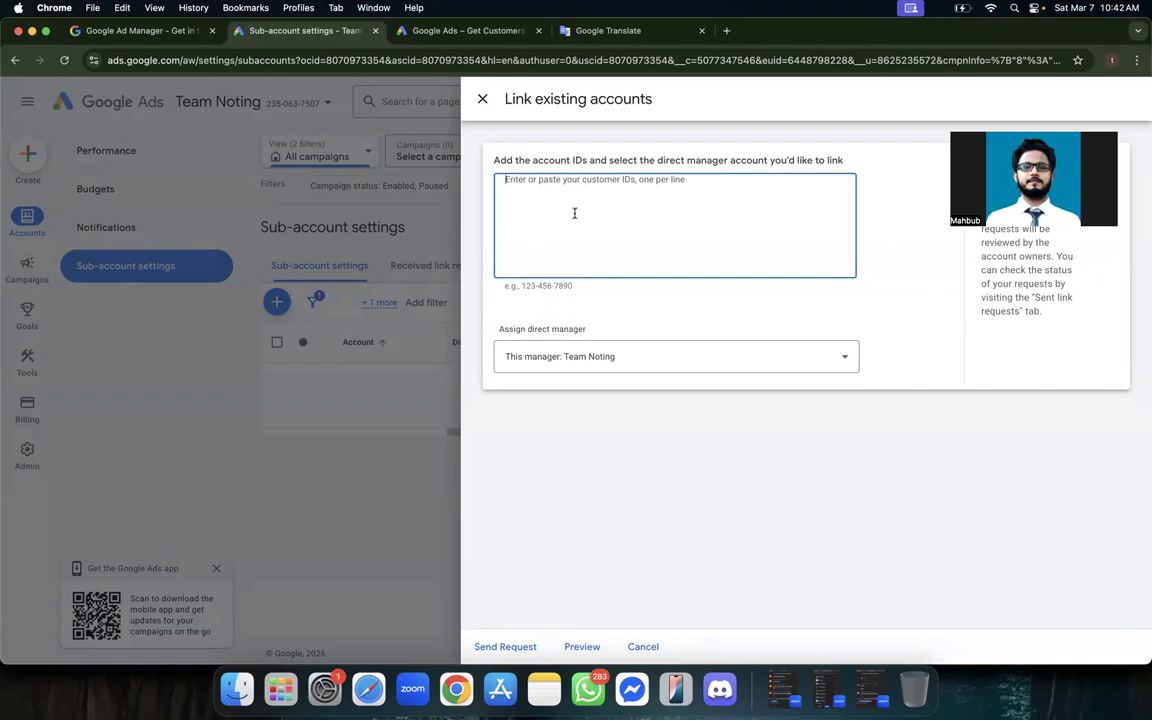
Step: Close and reopen the empty Link existing accounts panel, then go to the Google Translate tab
left_click(521, 286)
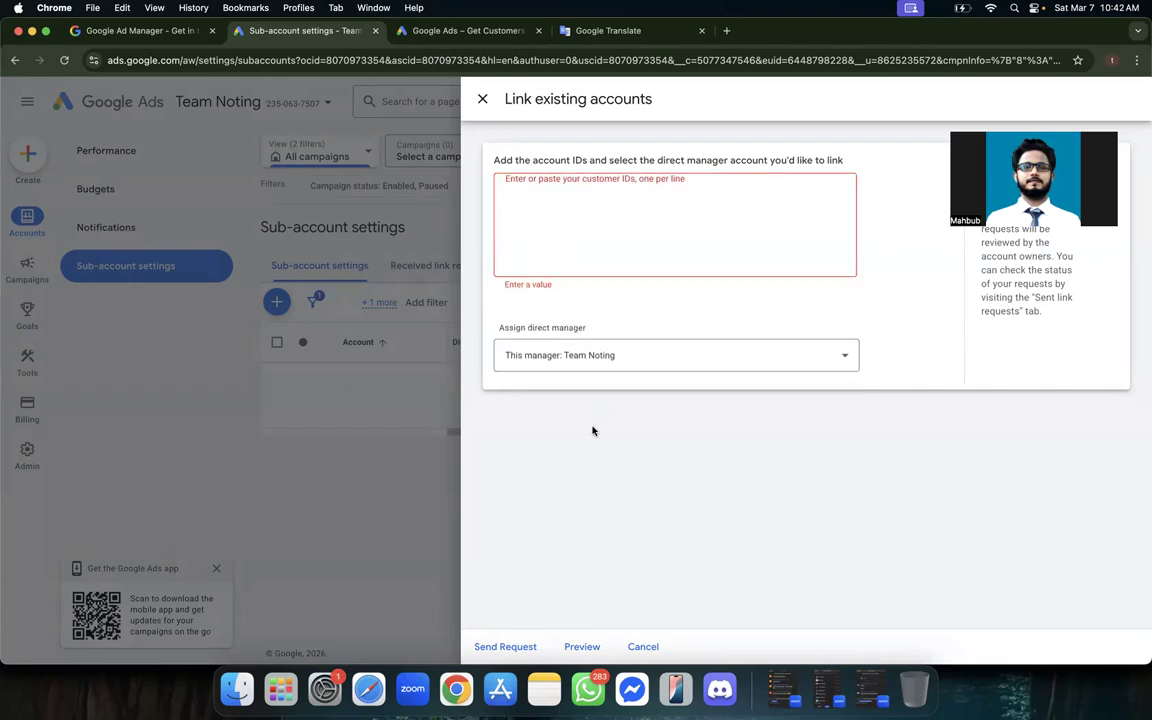
left_click(482, 99)
left_click(285, 305)
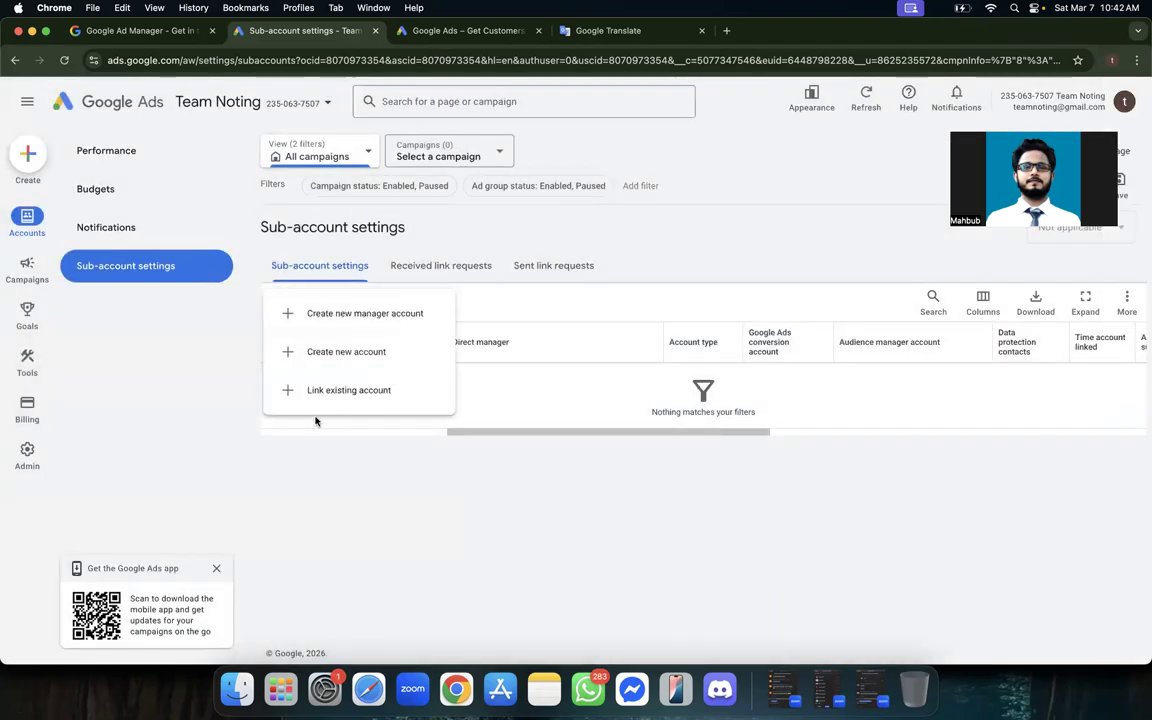
left_click(320, 392)
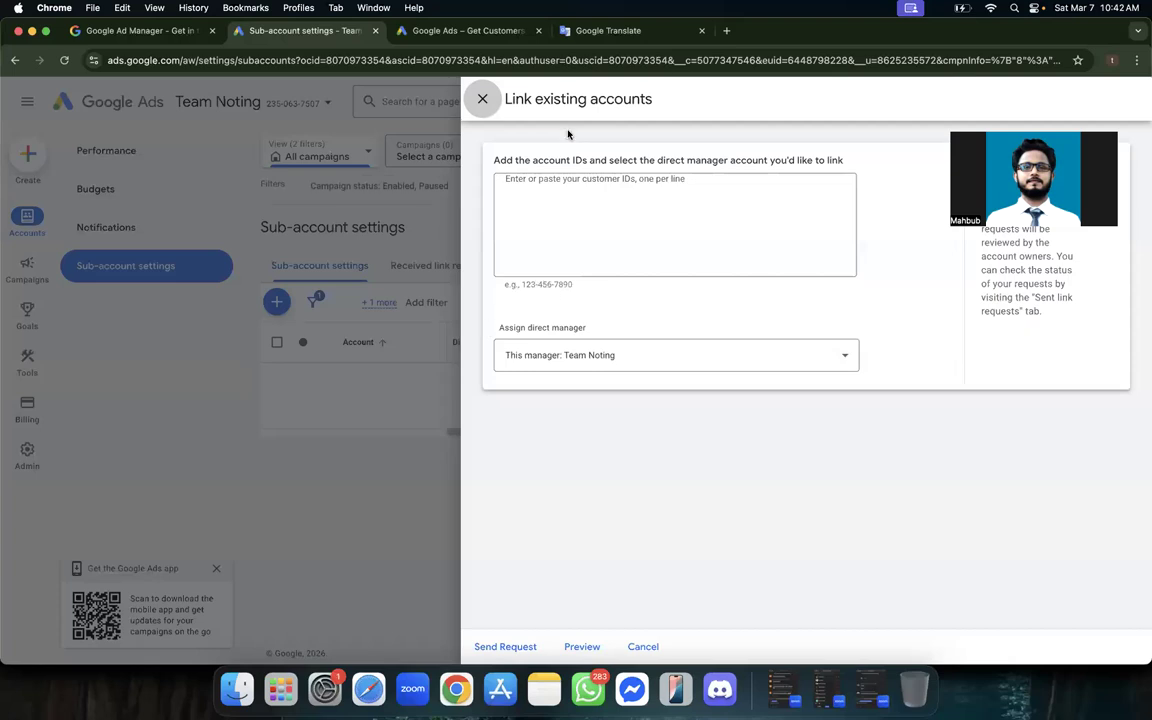
left_click(612, 31)
Step: Type both hyphens back into the second copy of the customer ID
left_click_drag(228, 219, 149, 218)
double_click(159, 218)
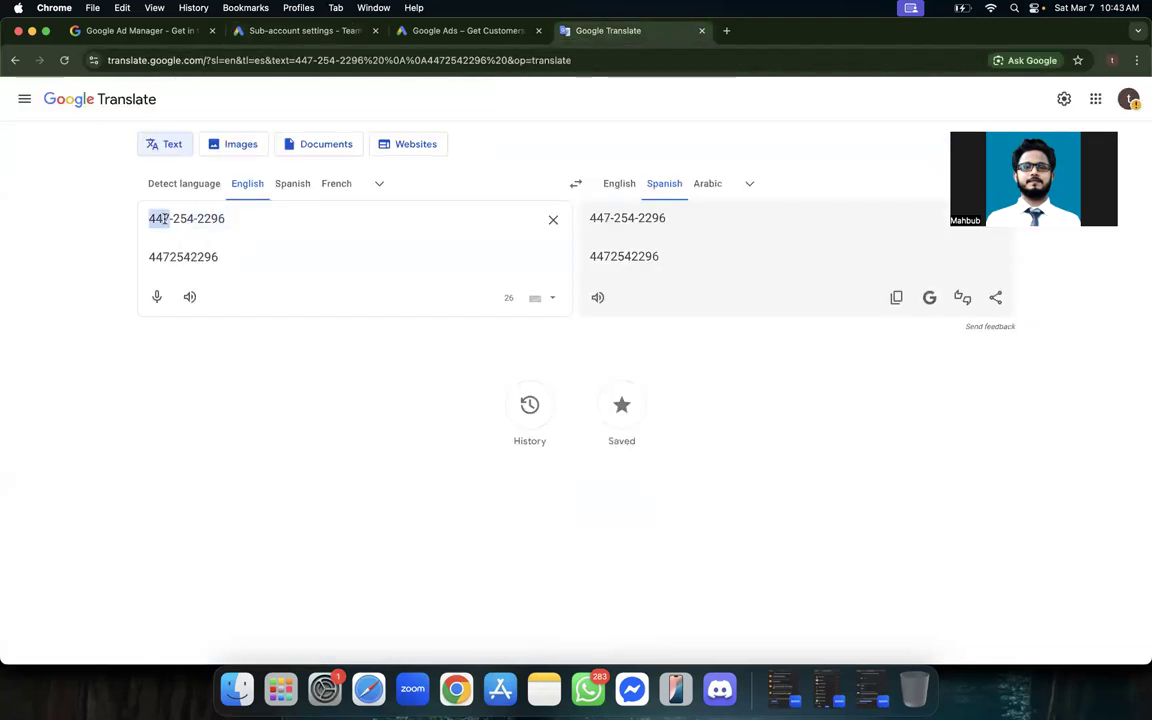
left_click(200, 260)
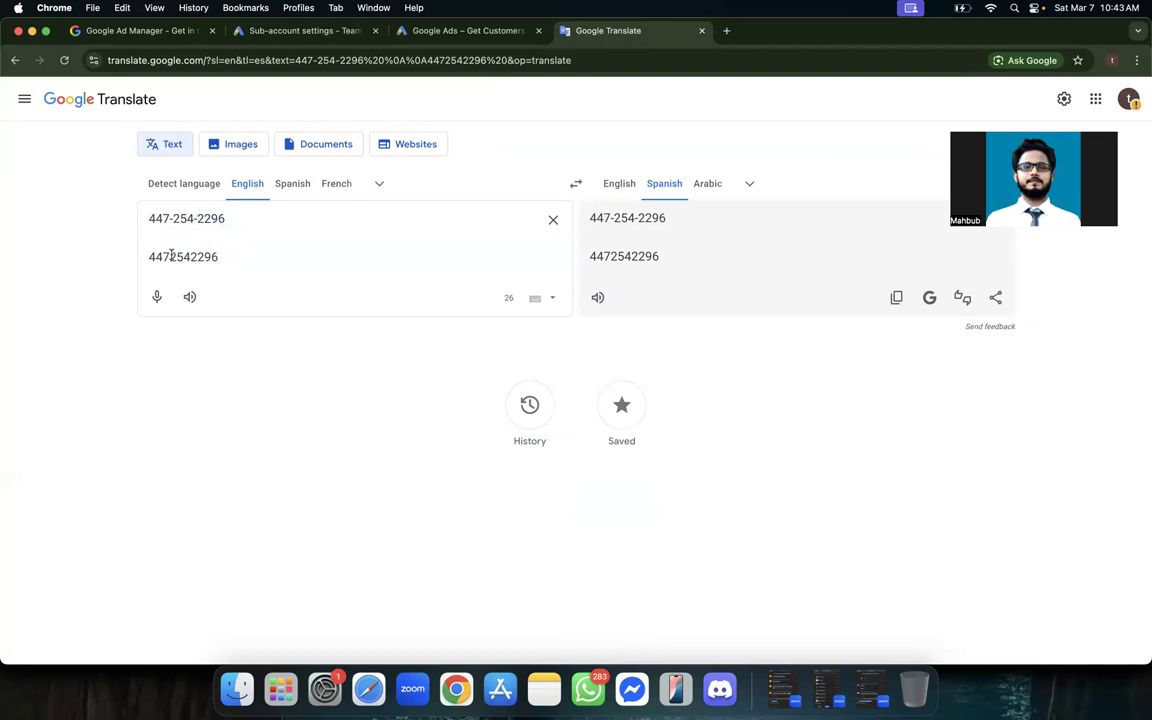
left_click(170, 256)
type("-")
left_click(193, 256)
type("-254-")
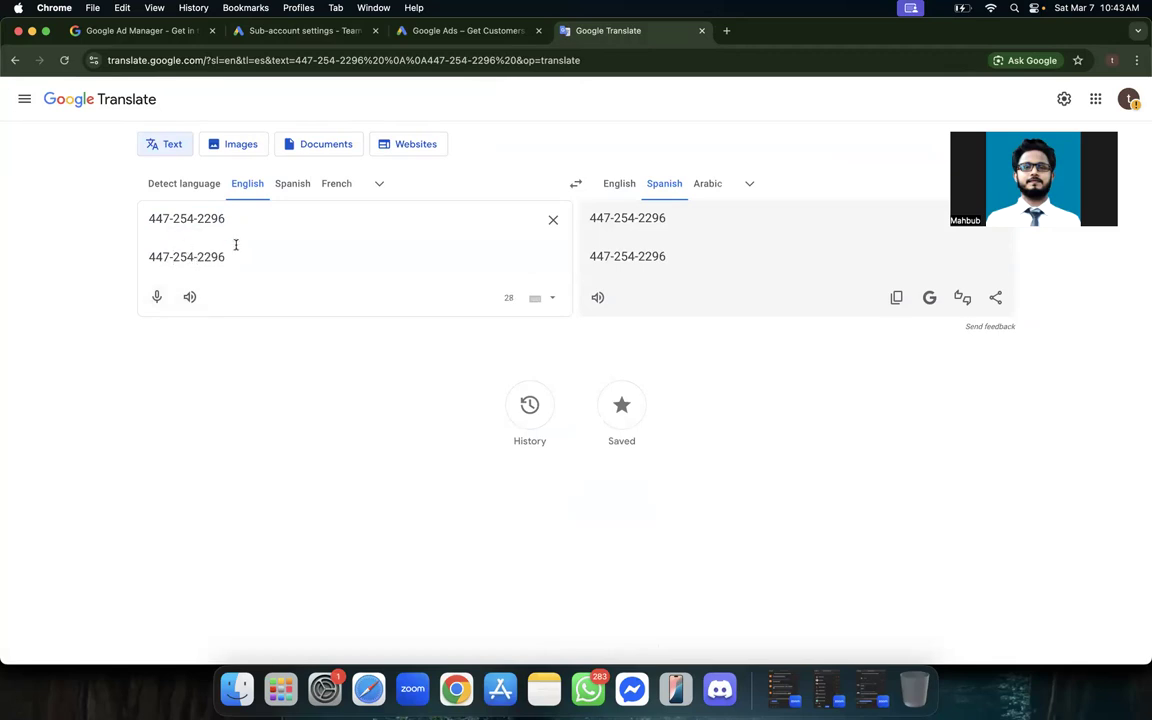
Step: Select the hyphenated customer ID and return to the customer IDs box in Sub-account settings
left_click_drag(231, 219, 108, 226)
key("super+c")
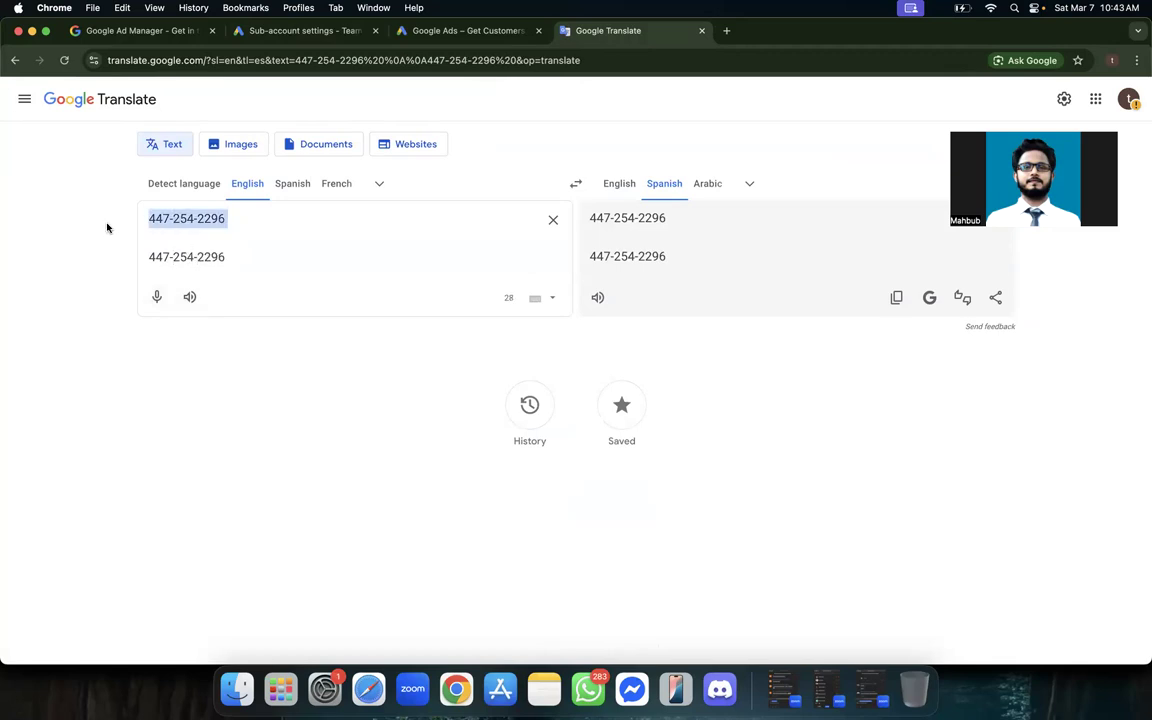
left_click(436, 24)
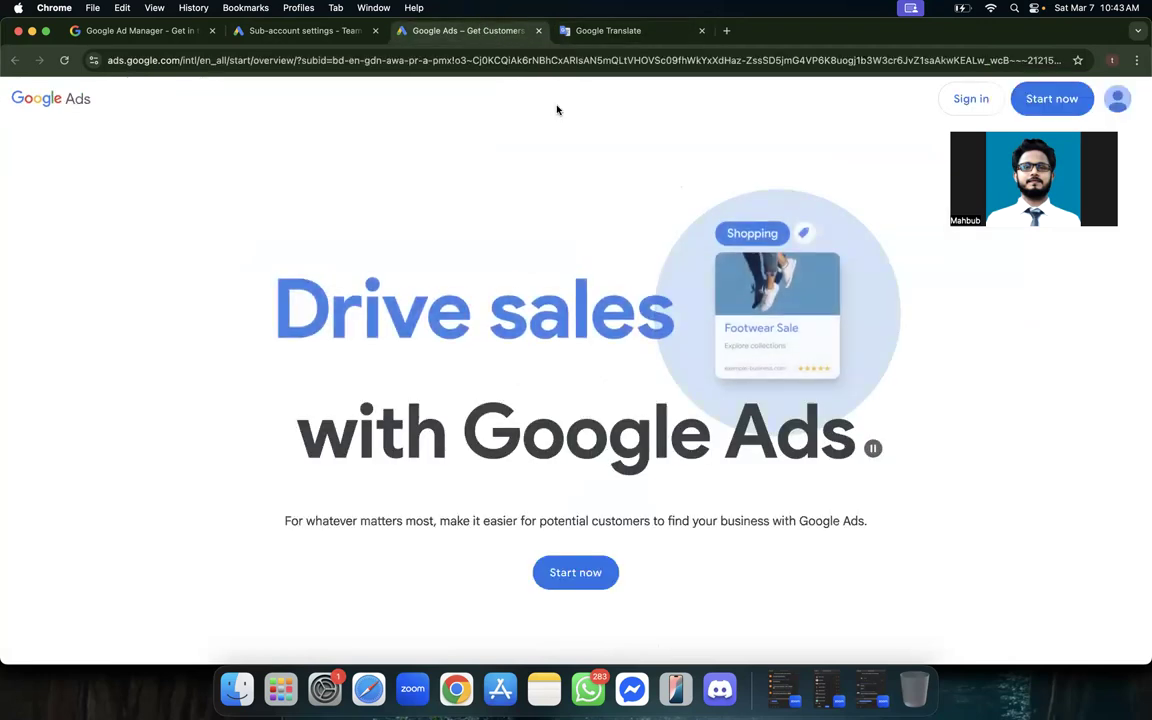
left_click(325, 32)
left_click(541, 200)
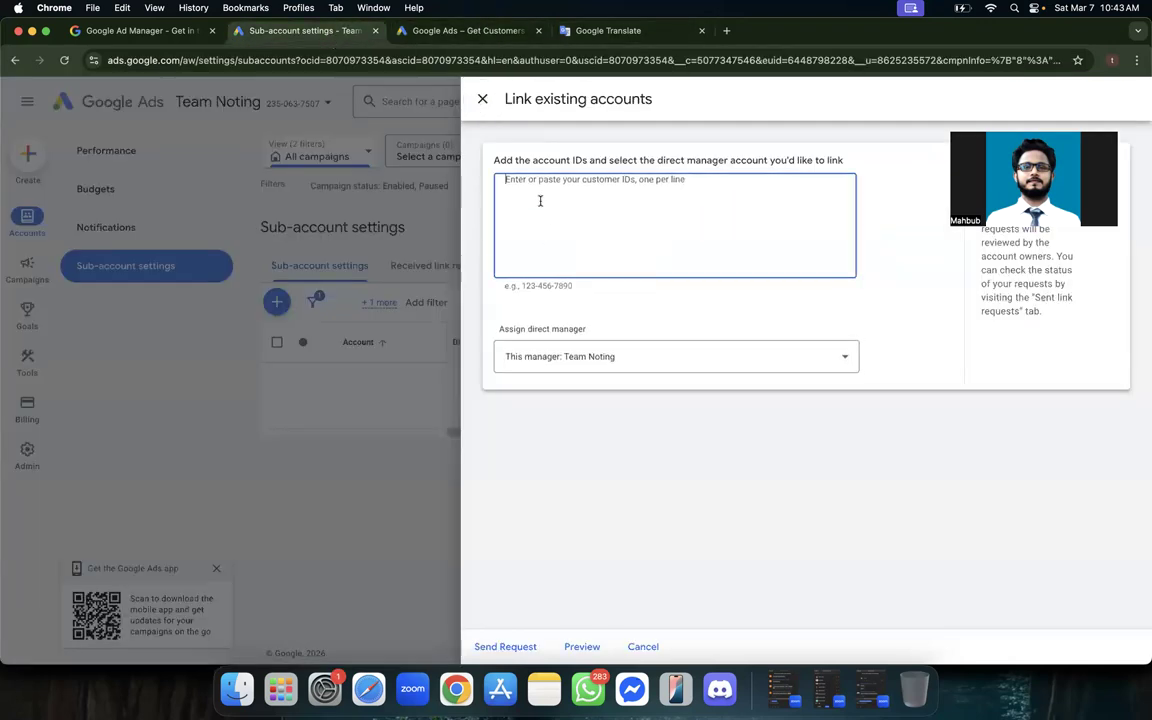
Step: Paste the customer ID, keep 'This manager: Team Noting' as direct manager, and send the link request
key("super+v")
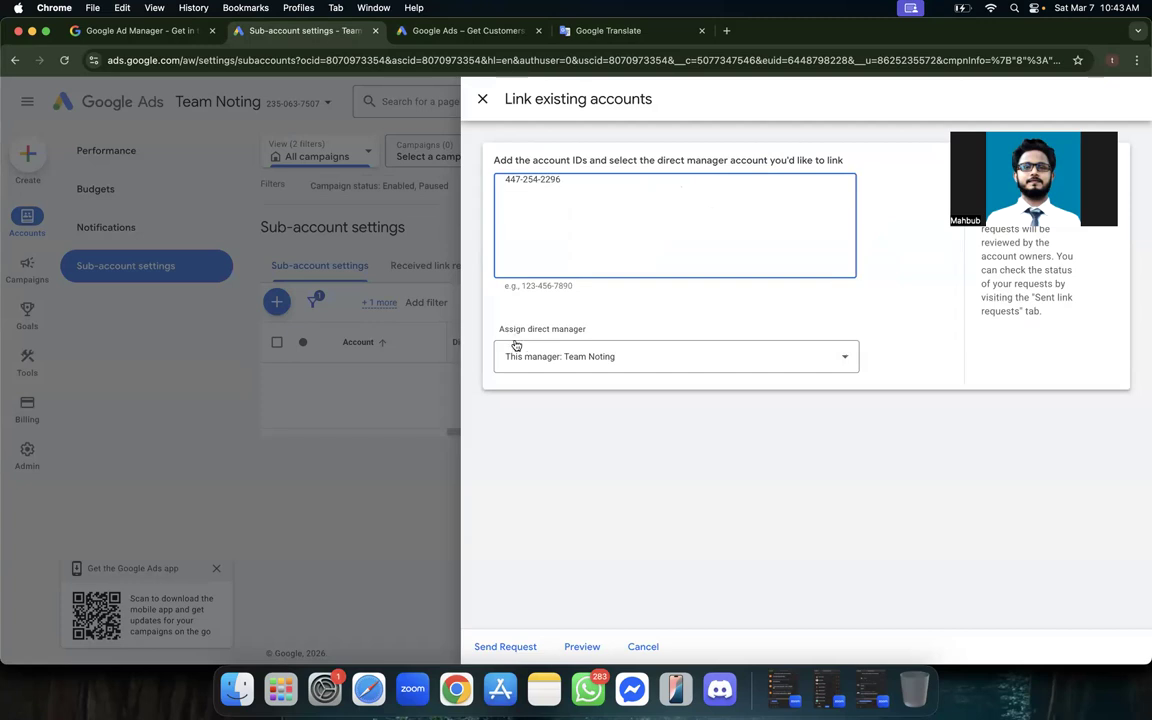
left_click(606, 356)
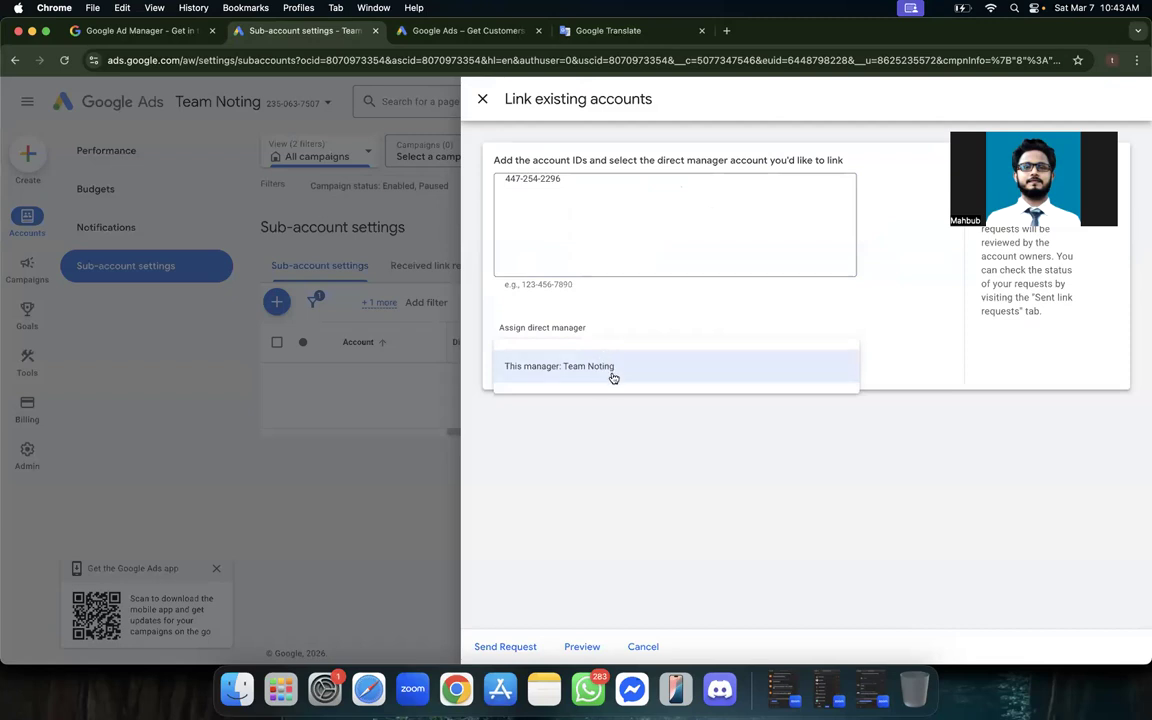
left_click(613, 370)
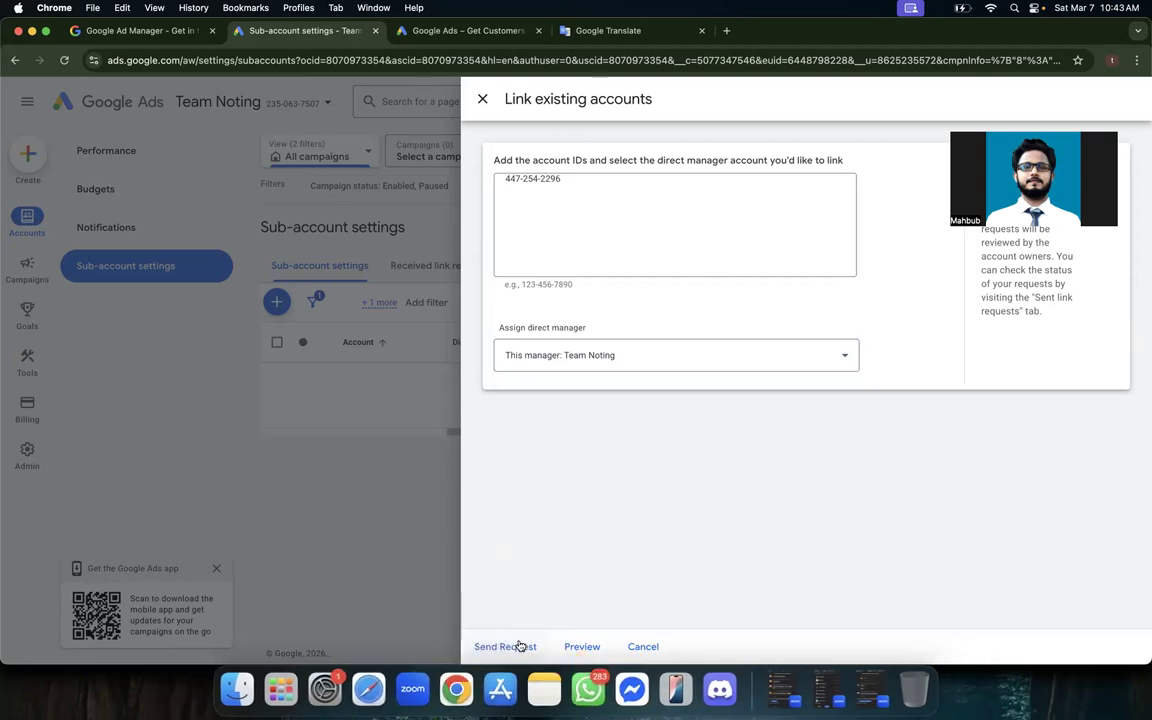
left_click(517, 650)
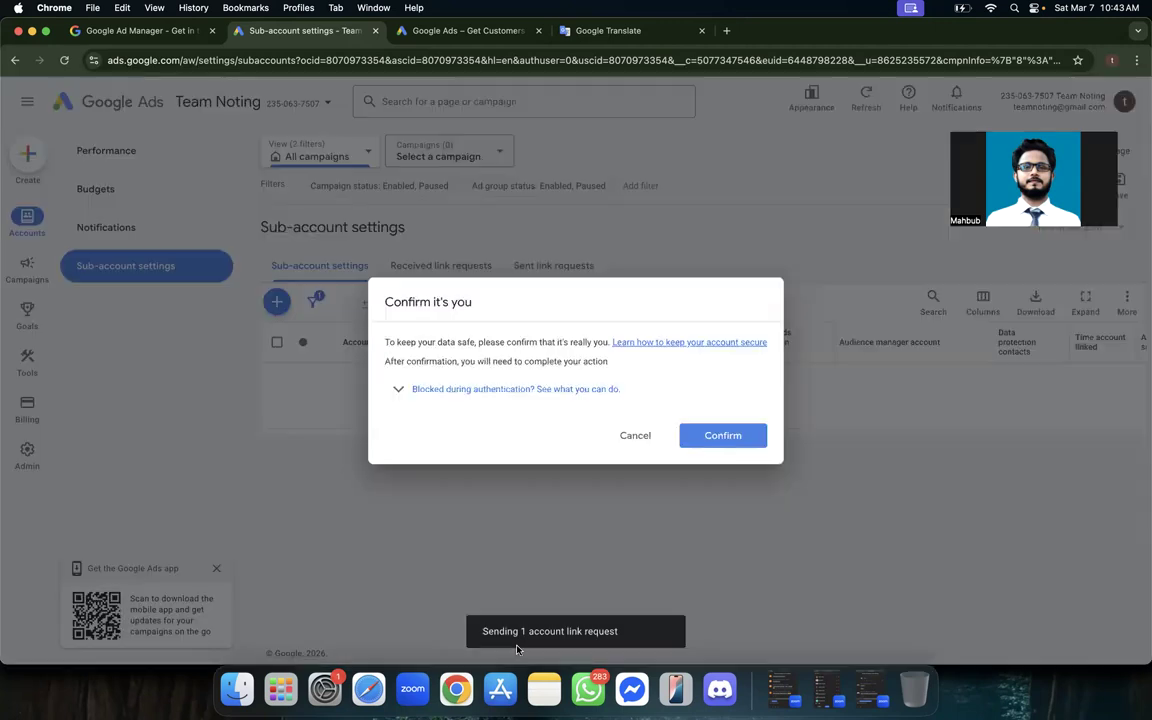
Step: Confirm identity in the 'Confirm it's you' dialog and choose Add 2-Step Verification
left_click(702, 437)
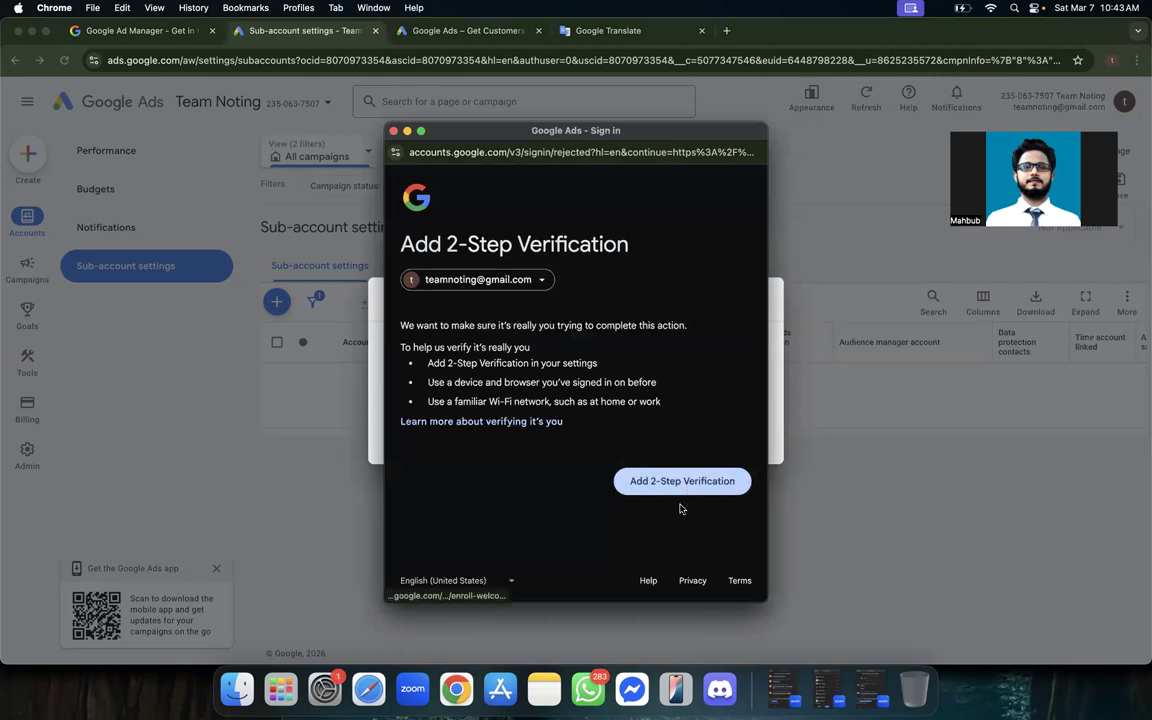
left_click(648, 483)
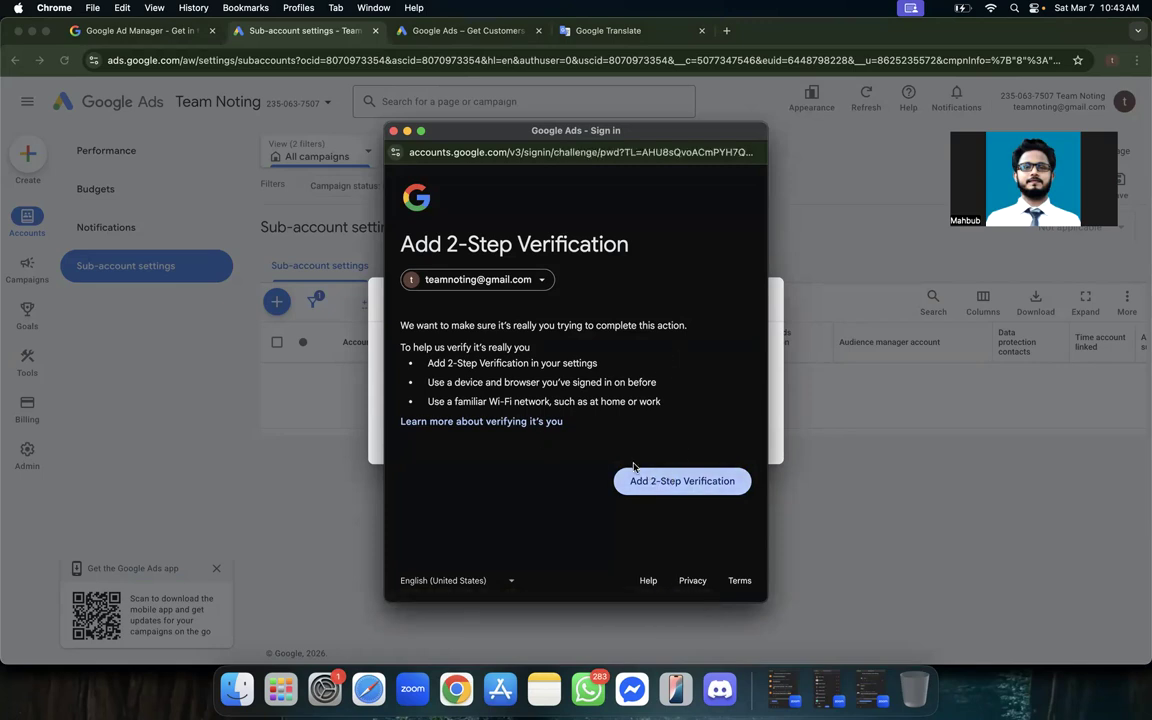
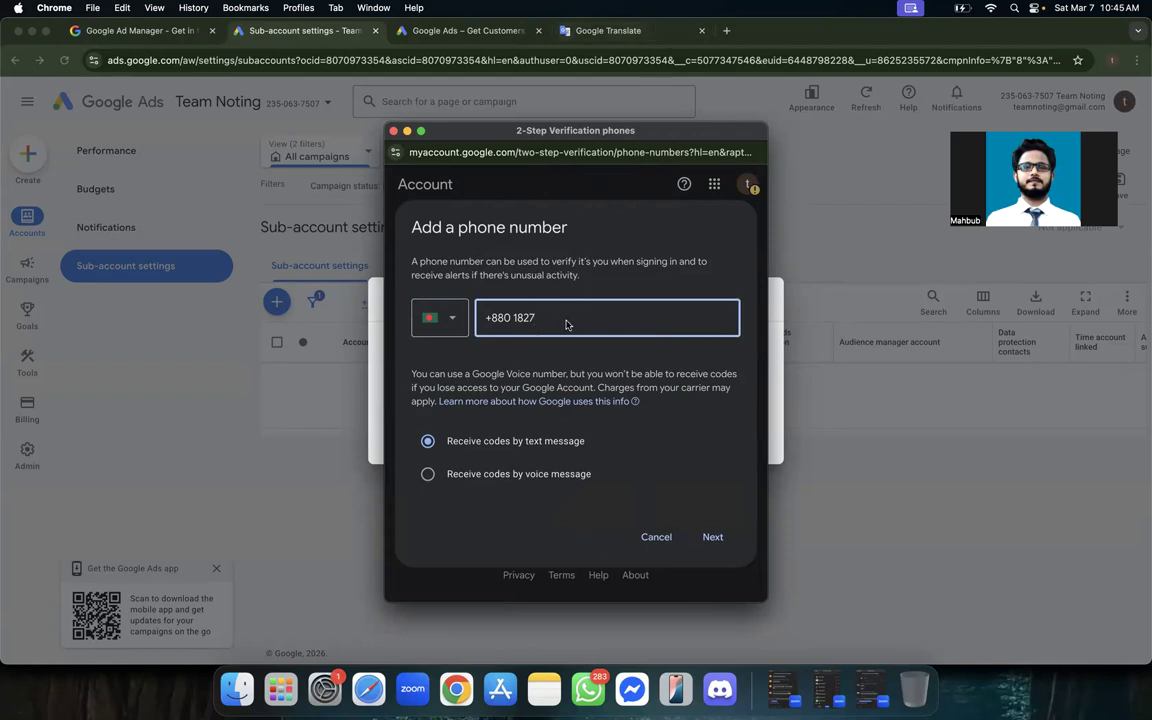
Step: Save the entered phone number as a 2-Step Verification phone, then return to the 2-Step Verification overview
left_click(712, 538)
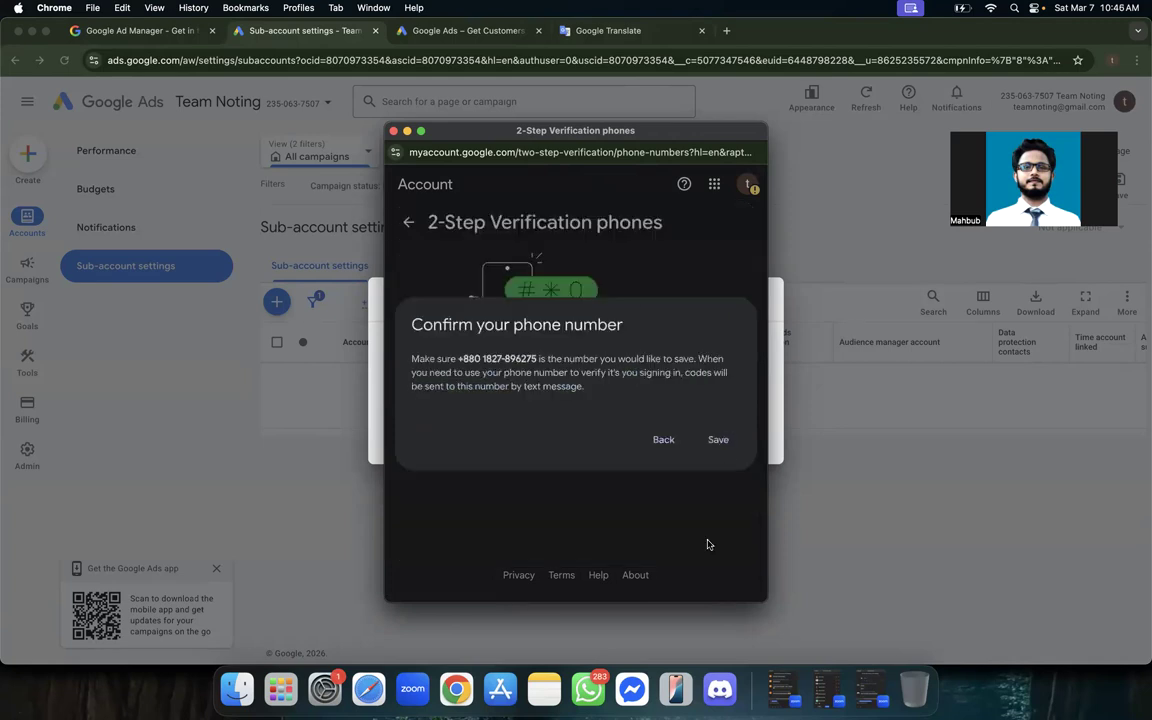
left_click(719, 449)
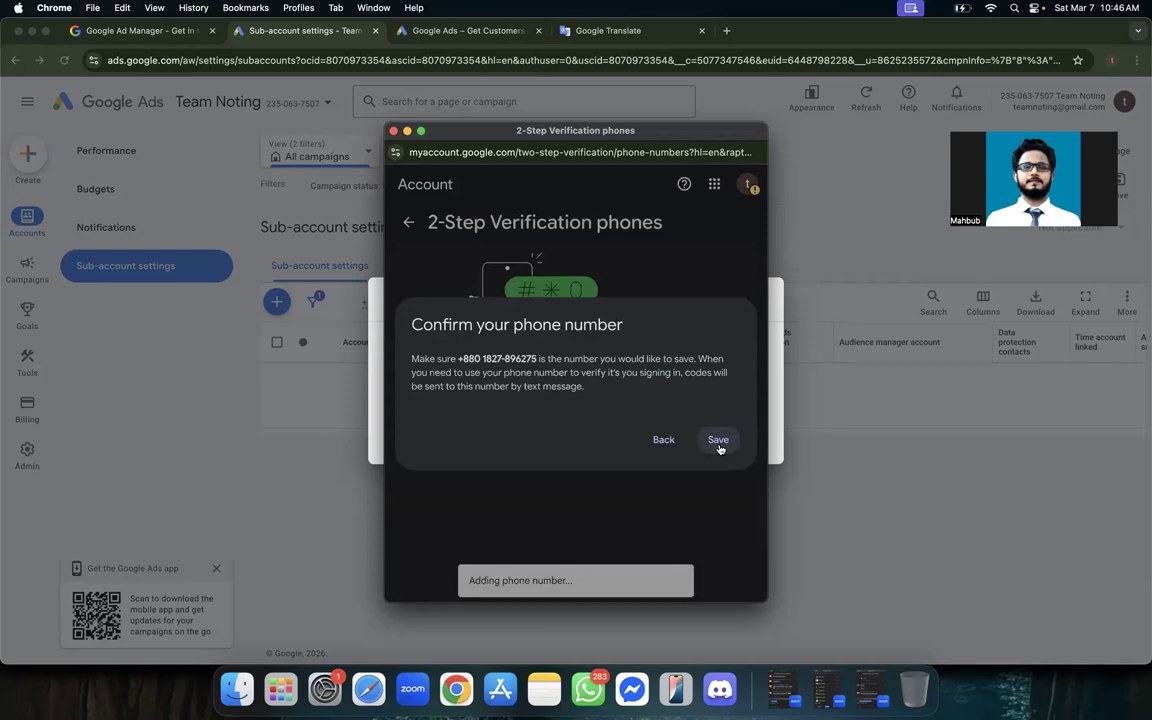
left_click(408, 222)
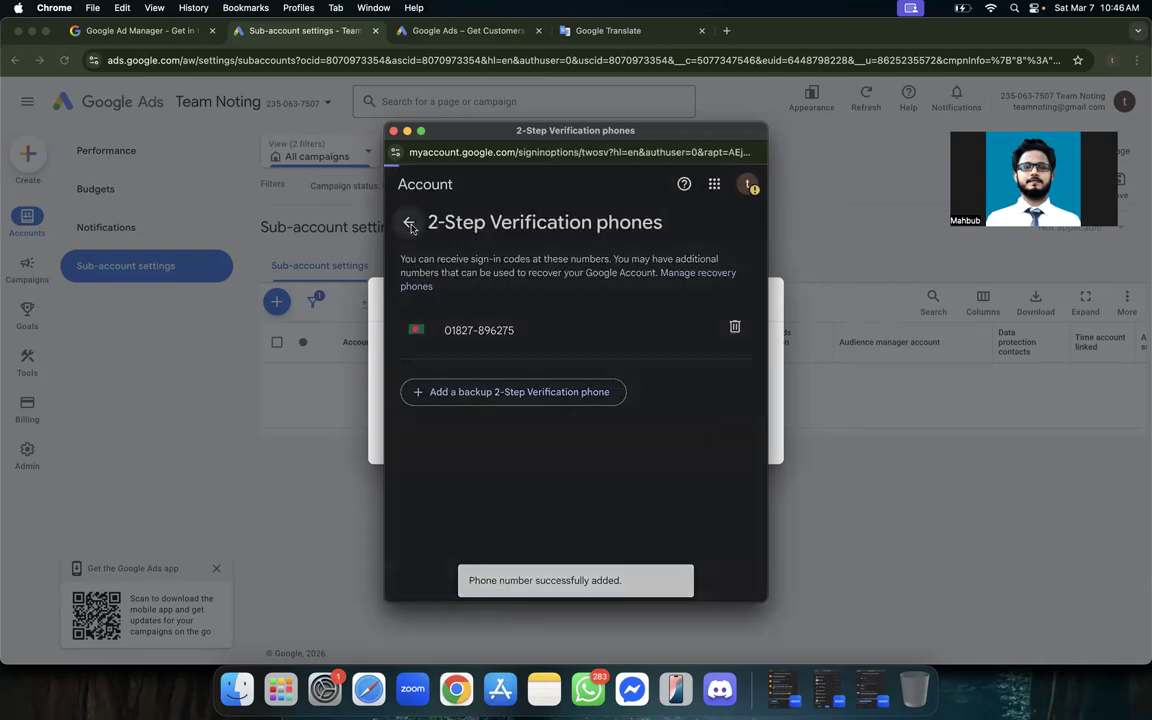
Step: Retry identity confirmation, turn on 2-Step Verification for the login account, and close its window
left_click(393, 130)
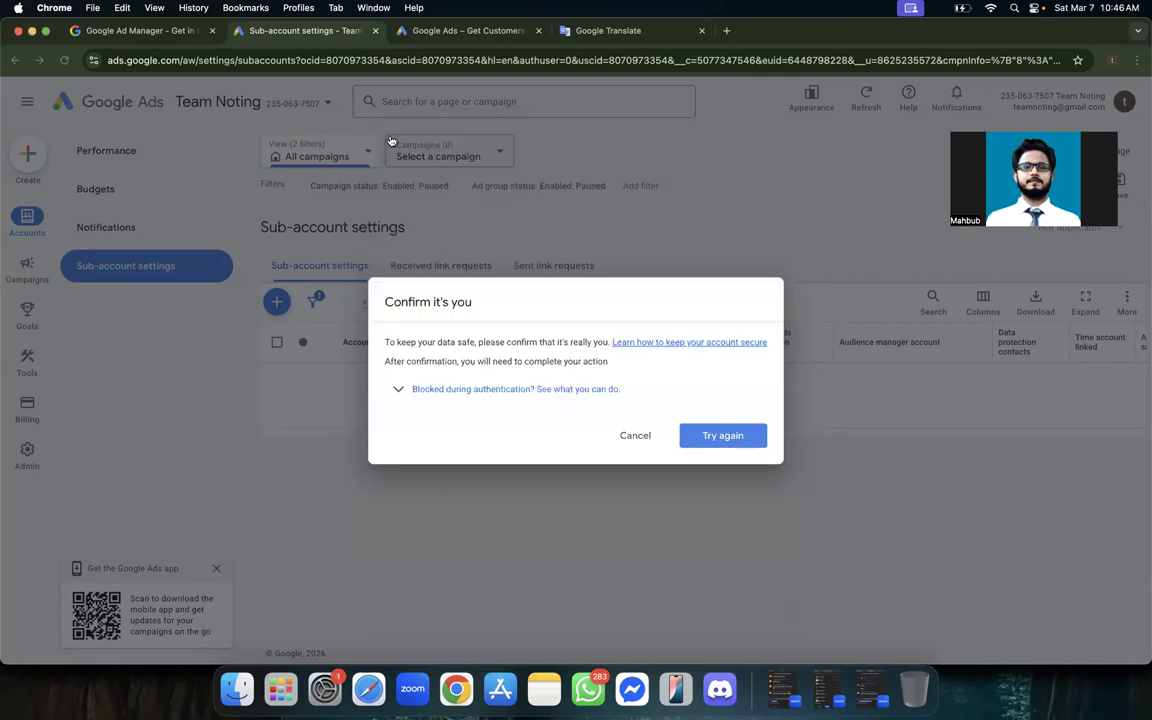
left_click(721, 438)
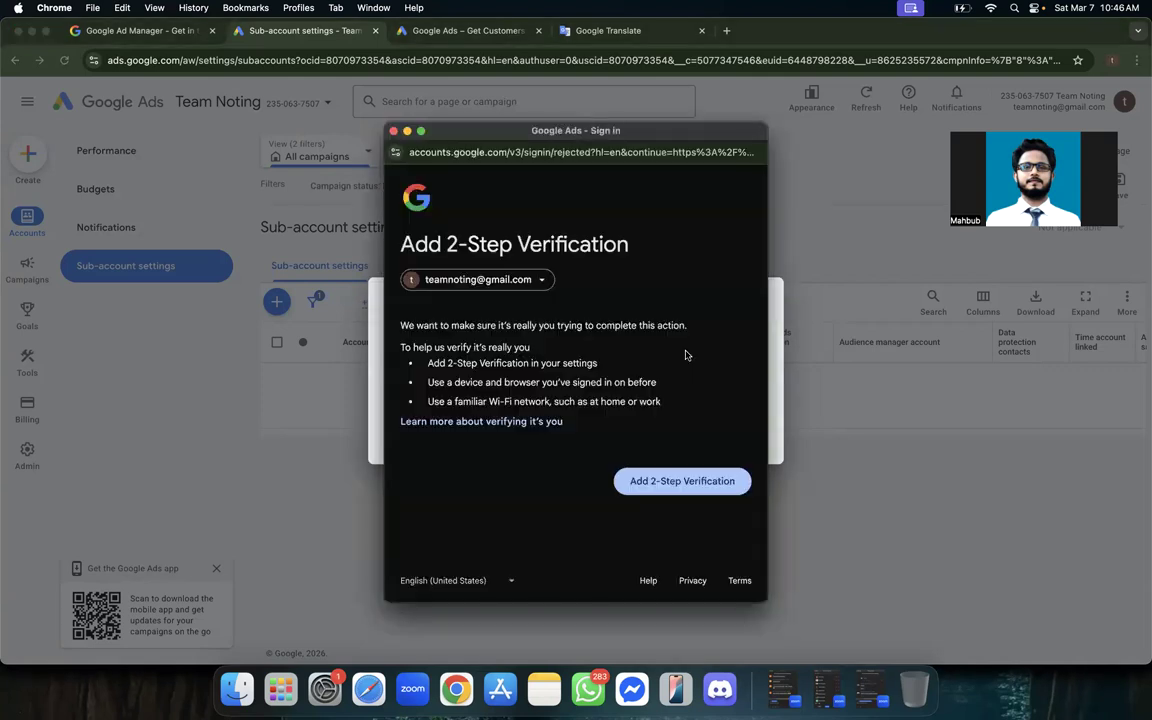
left_click(662, 497)
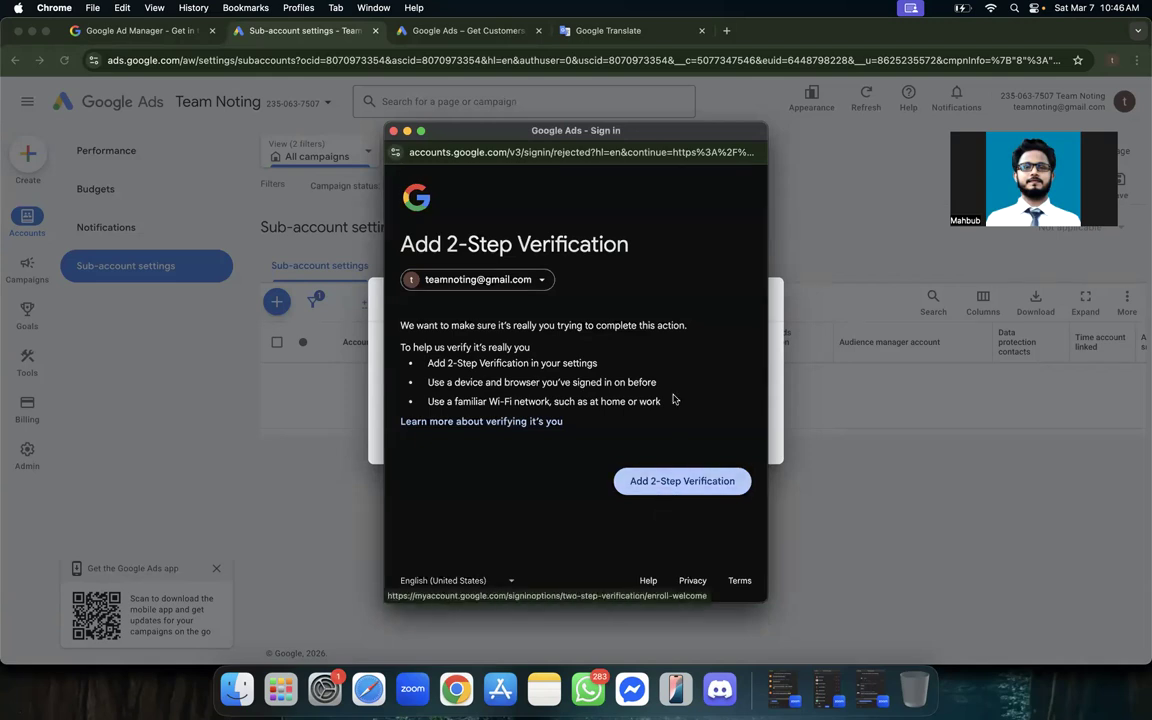
scroll(599, 399, "down", 5)
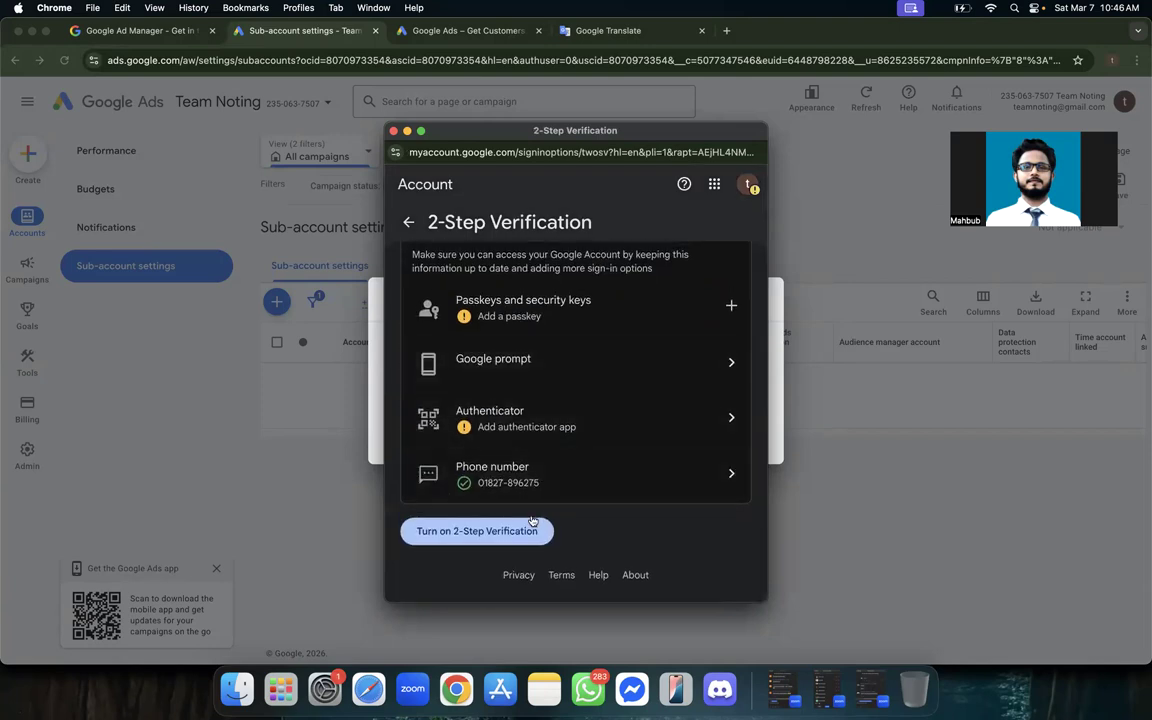
left_click(527, 534)
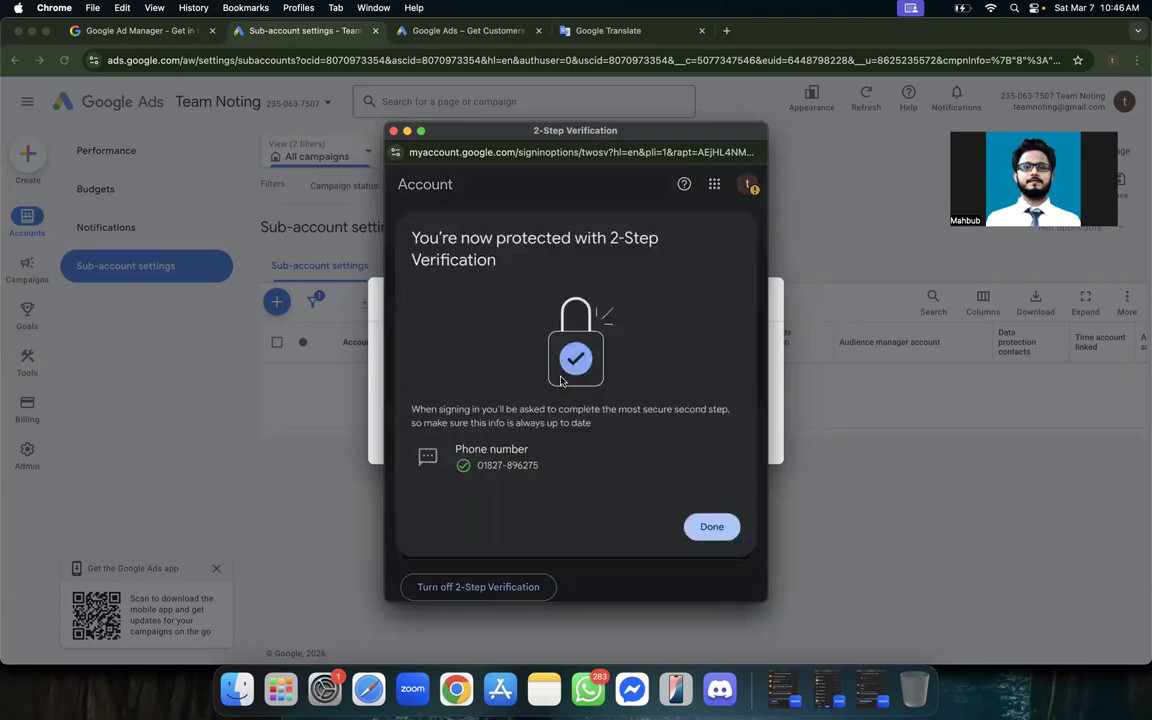
left_click(713, 527)
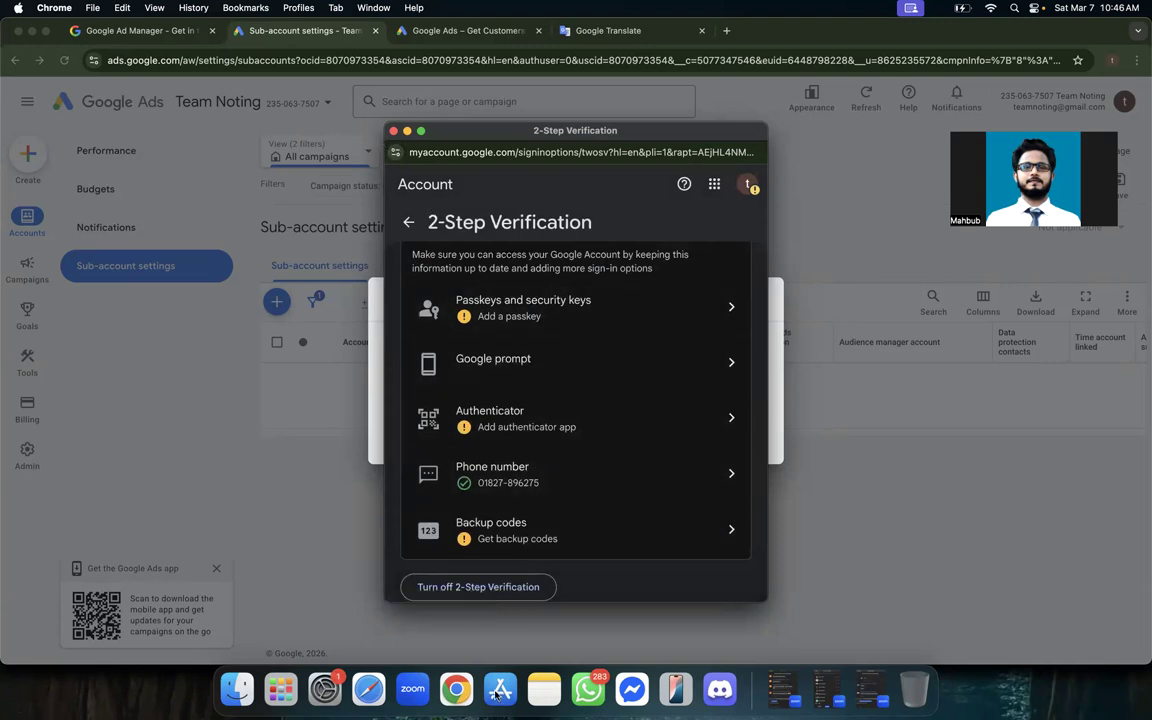
left_click(394, 133)
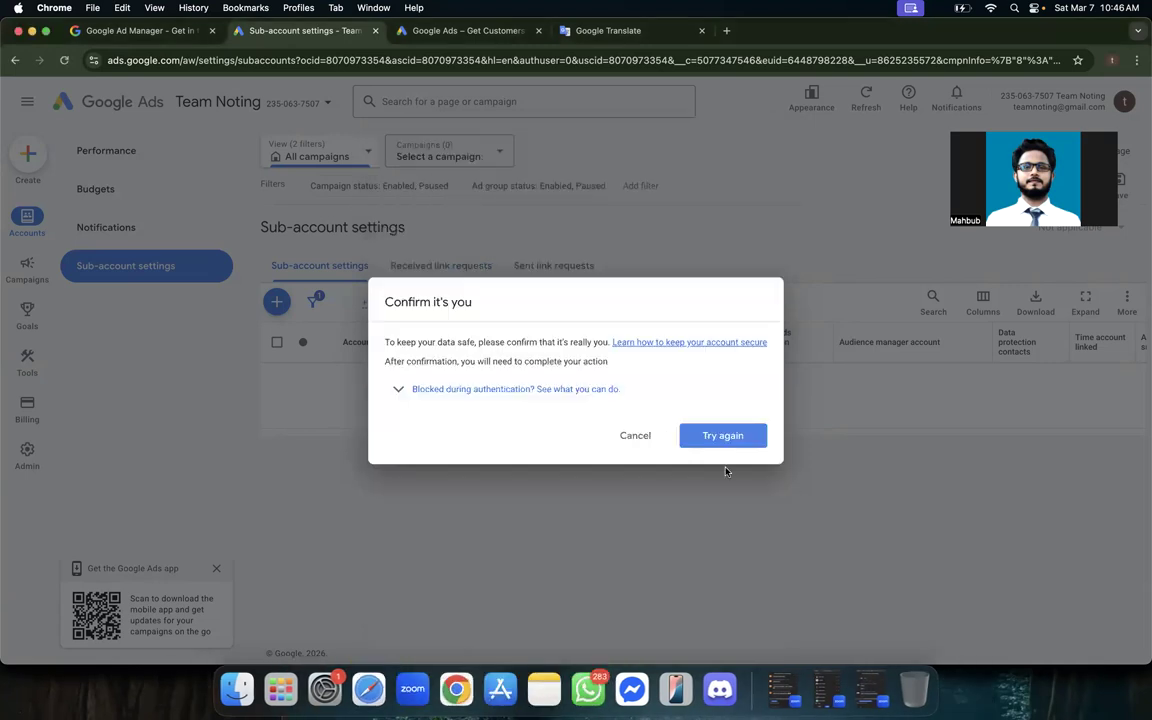
Step: Cancel the Confirm it's you prompt and start linking an existing account from the + menu
left_click(633, 435)
left_click(277, 301)
left_click(300, 390)
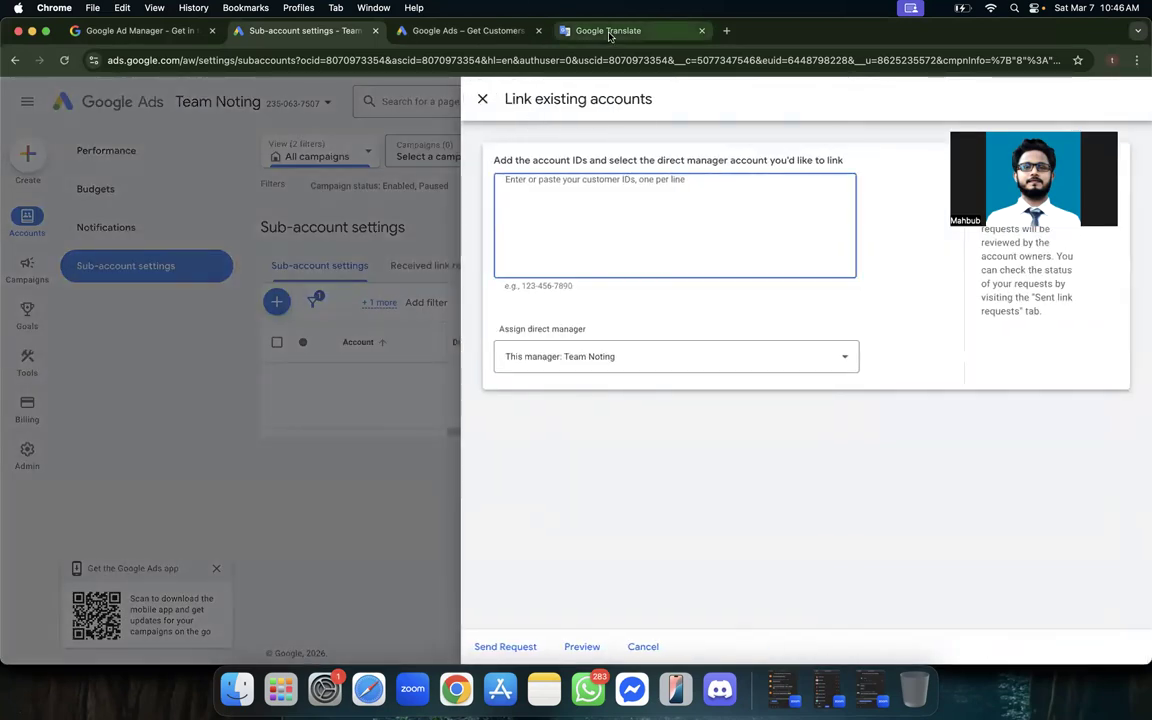
Step: Copy the Demo account's customer ID from its Google Ads overview window
left_click(595, 30)
left_click(549, 221)
left_click(466, 30)
left_click(607, 31)
key("ctrl+Up")
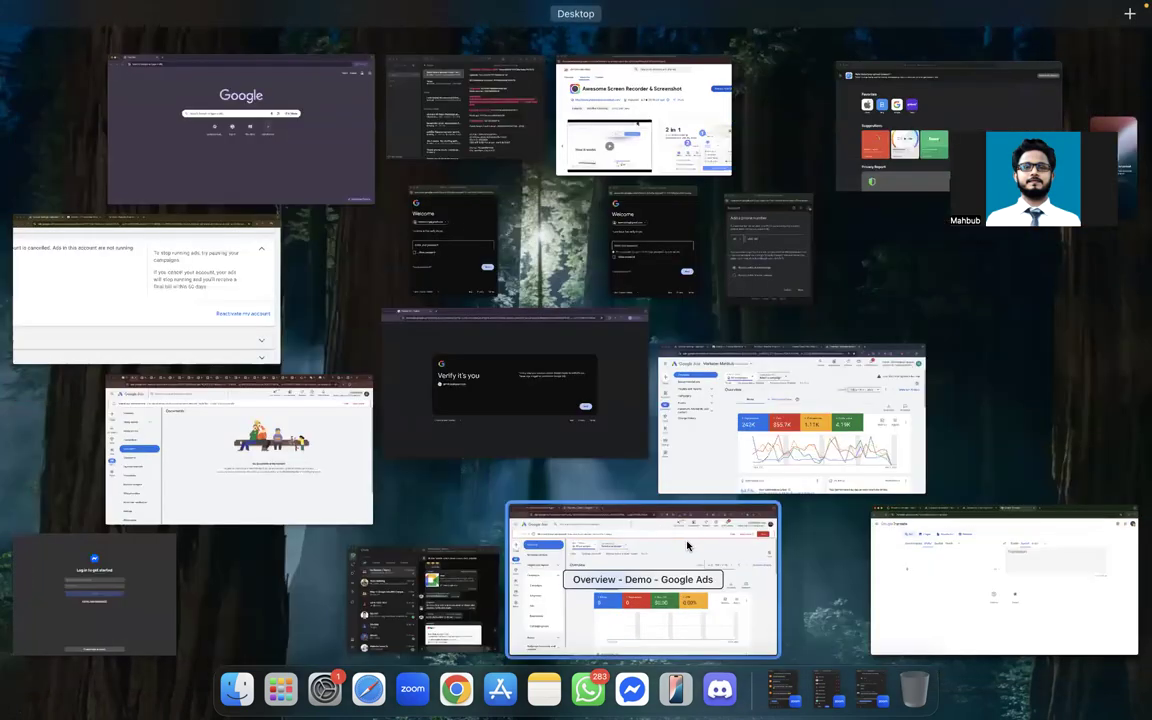
left_click(689, 545)
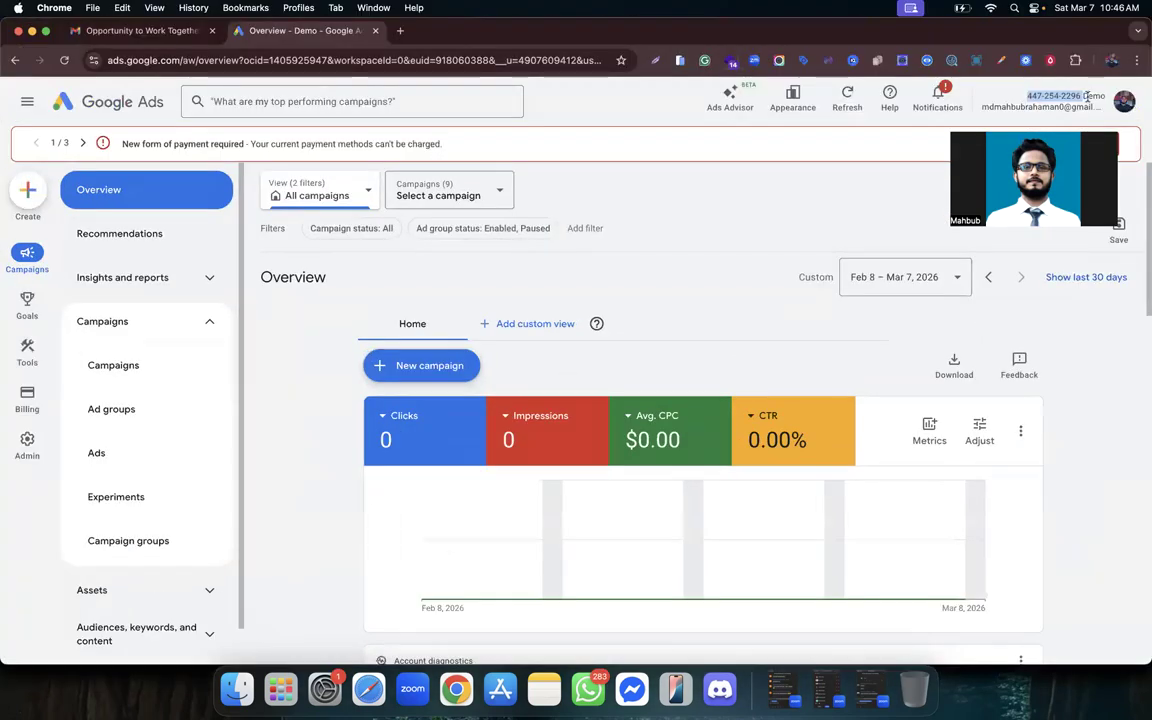
right_click(1066, 96)
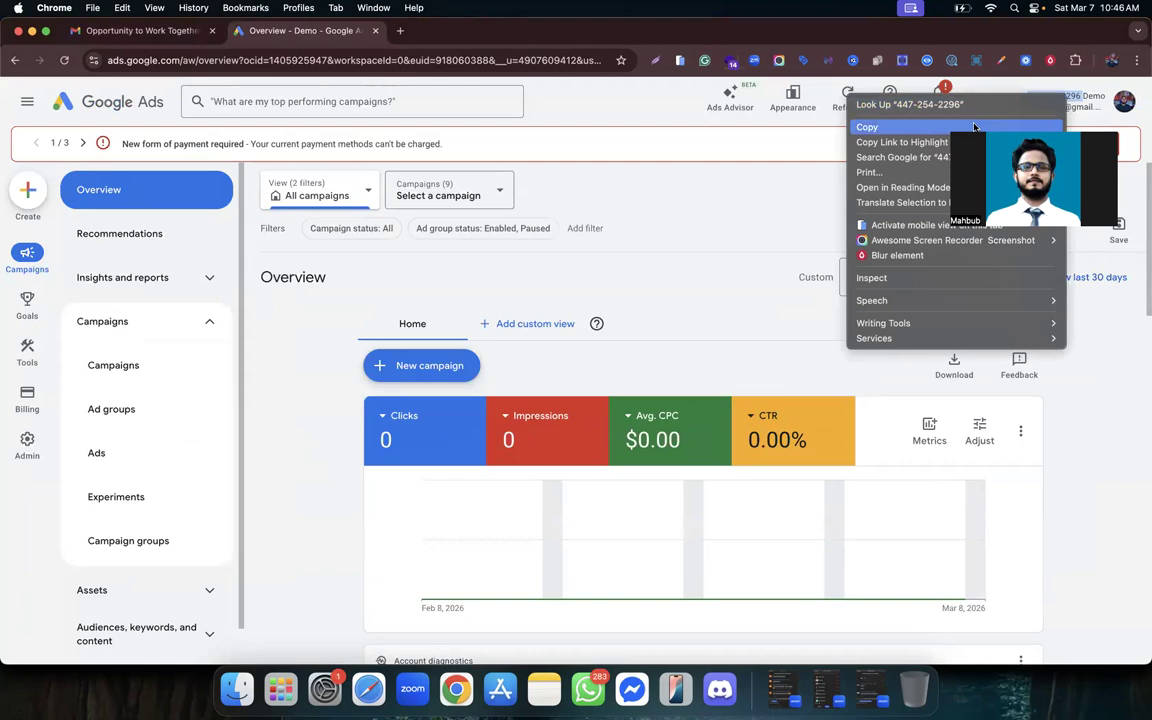
left_click(900, 122)
key("ctrl+Up")
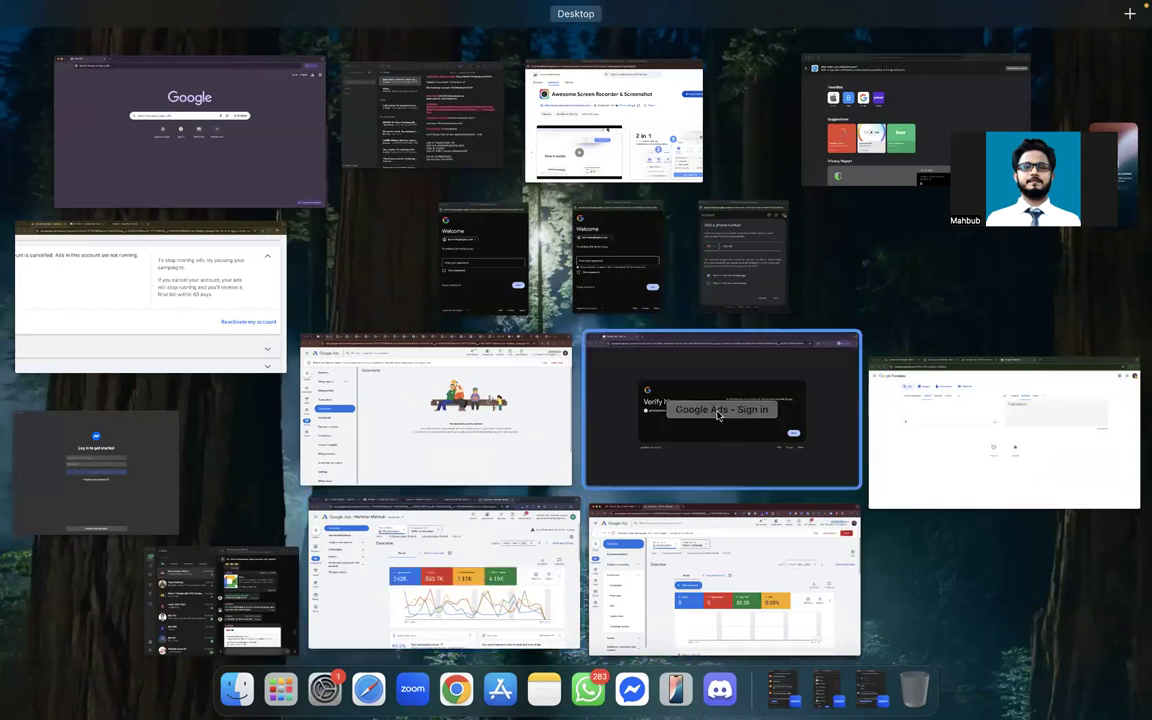
left_click(931, 419)
Step: Paste the Demo customer ID into the account IDs field, send the link request, and confirm identity
left_click(366, 33)
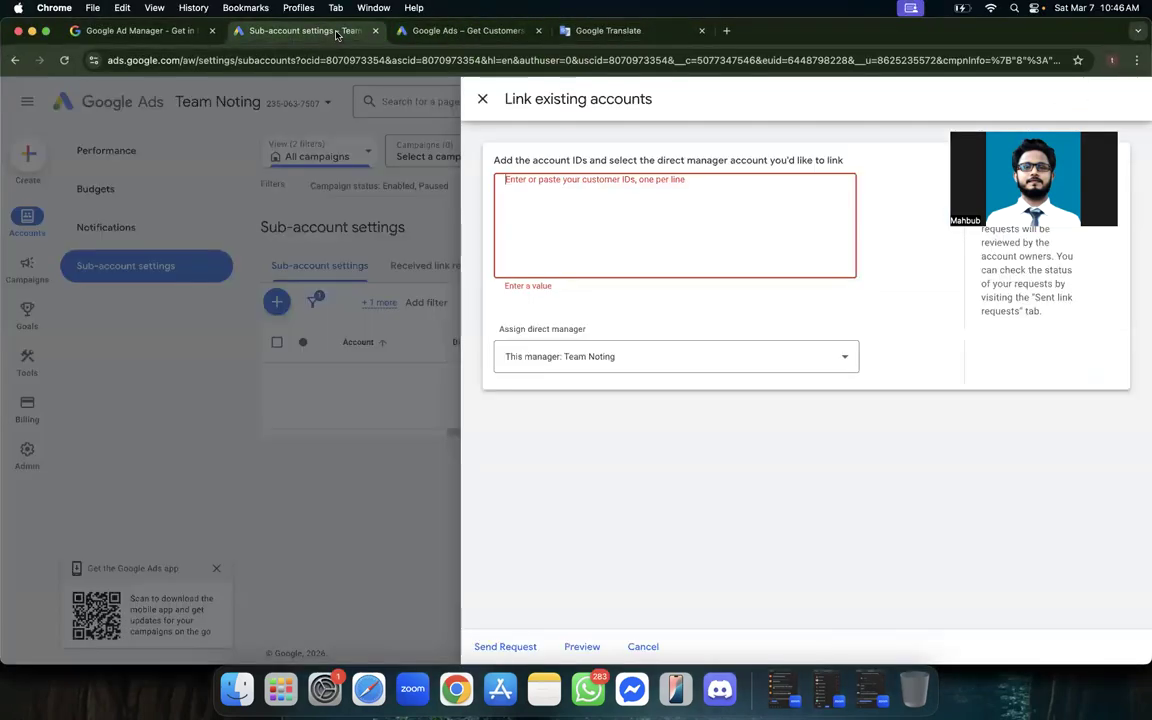
left_click(522, 218)
key("super+v")
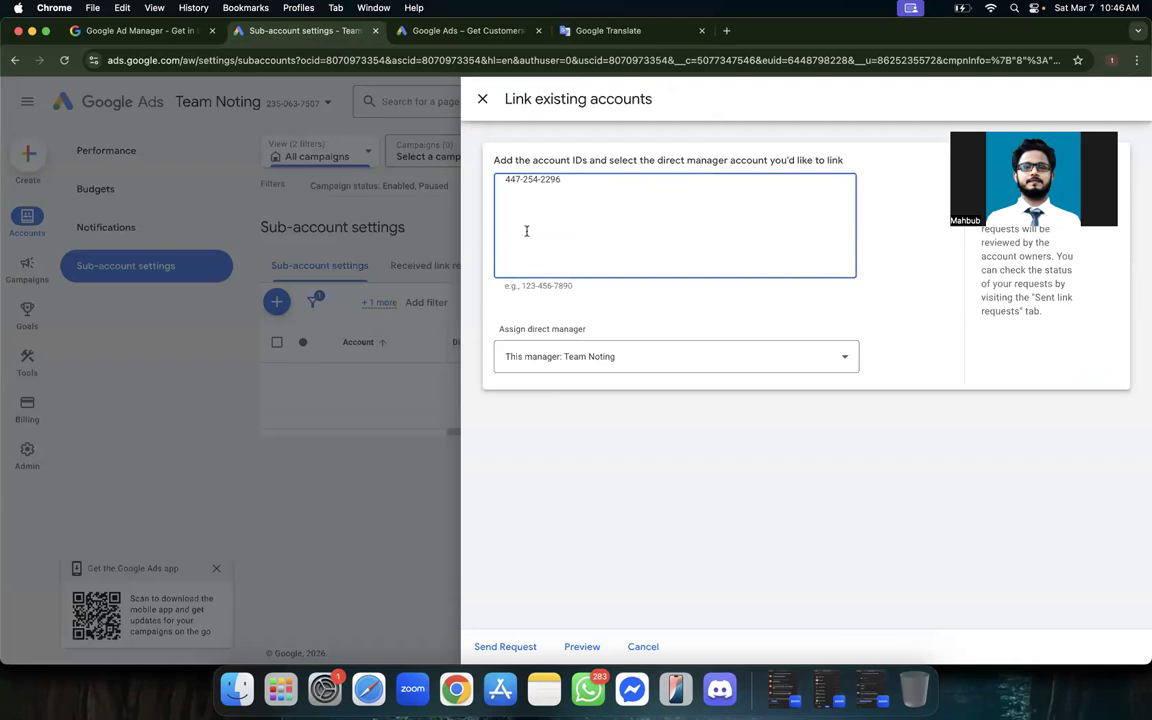
left_click(505, 646)
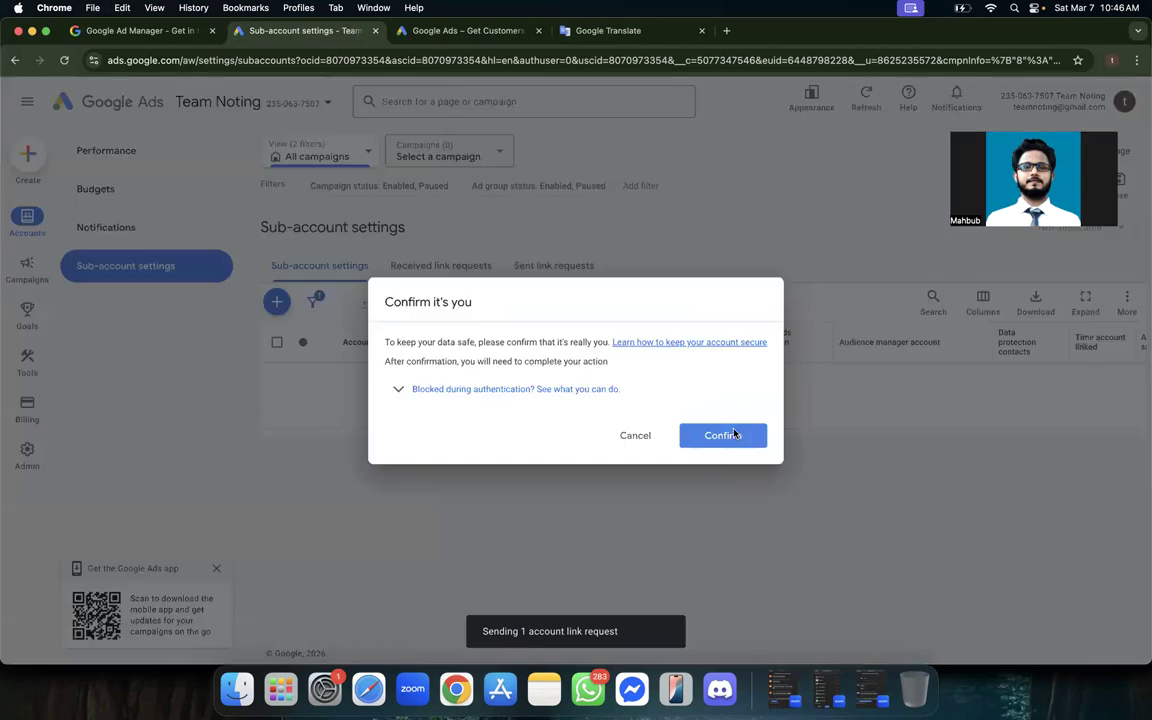
left_click(735, 433)
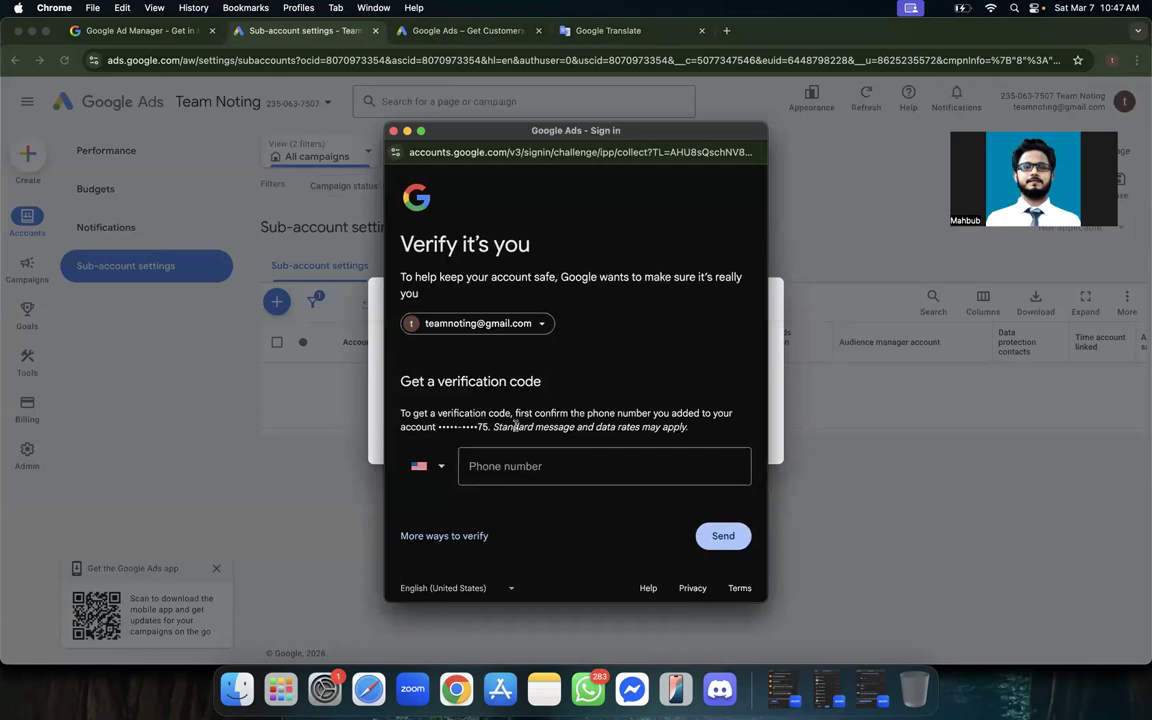
Step: Verify identity by texting a code to a Bangladesh (+880) phone number and entering the 6-digit code
left_click(436, 472)
left_click(436, 472)
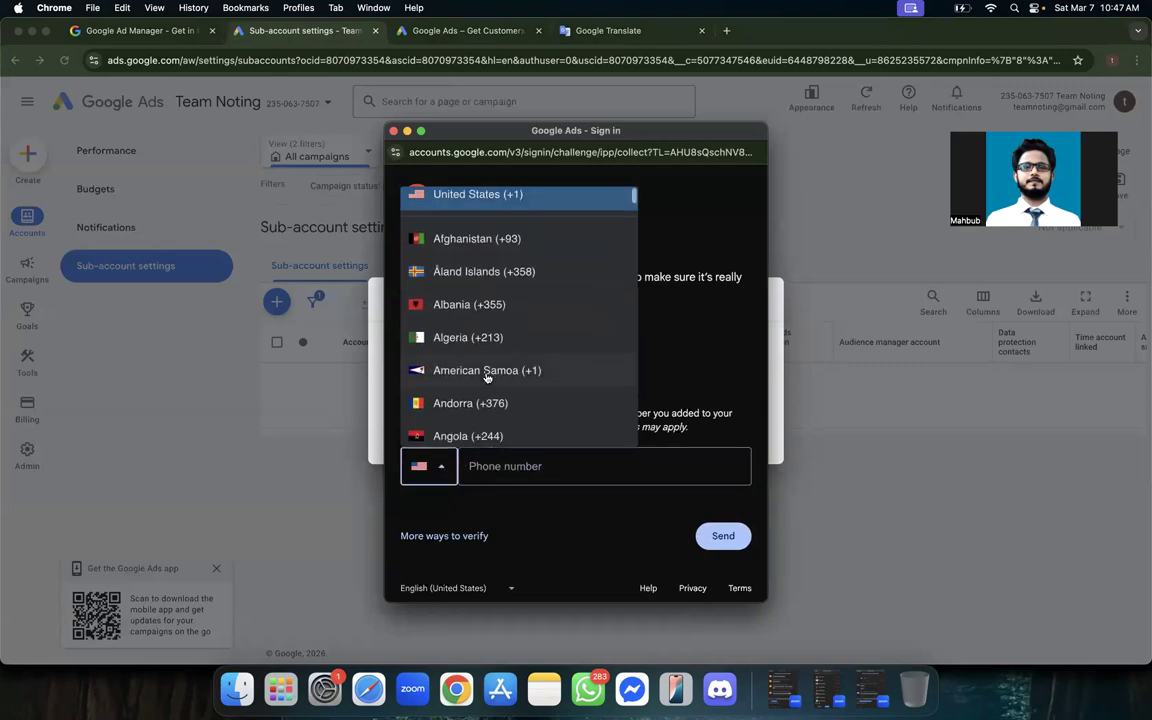
scroll(487, 376, "down", 5)
left_click(480, 382)
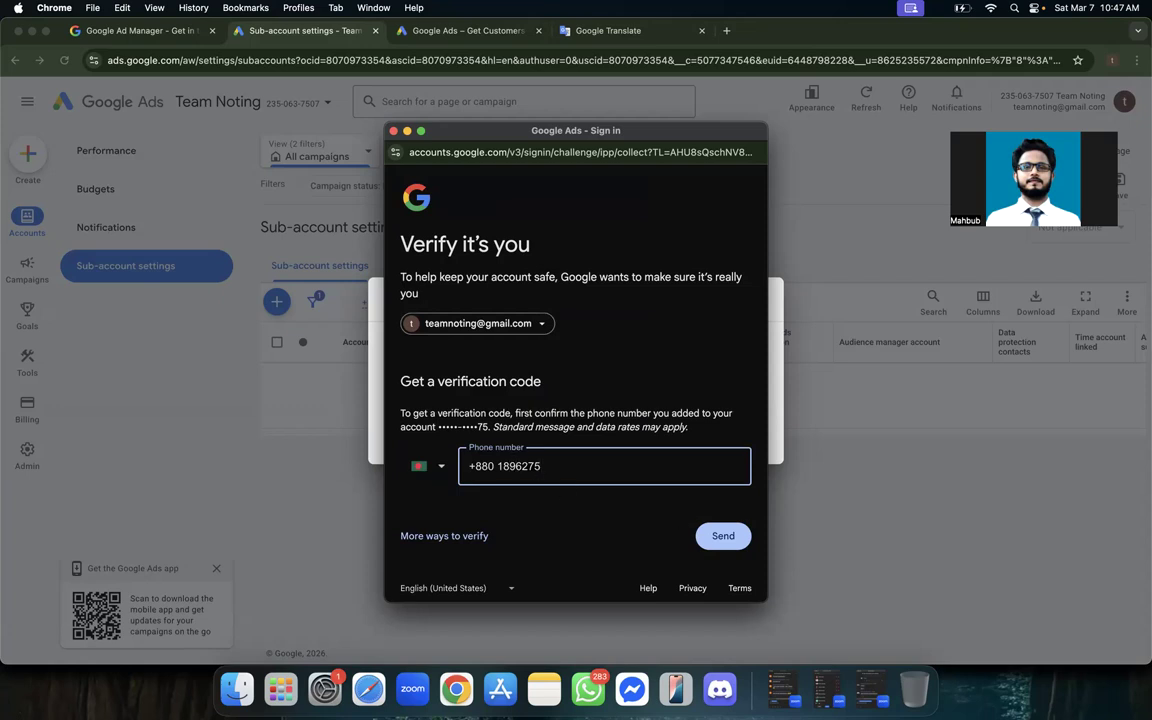
left_click(508, 466)
left_click(724, 537)
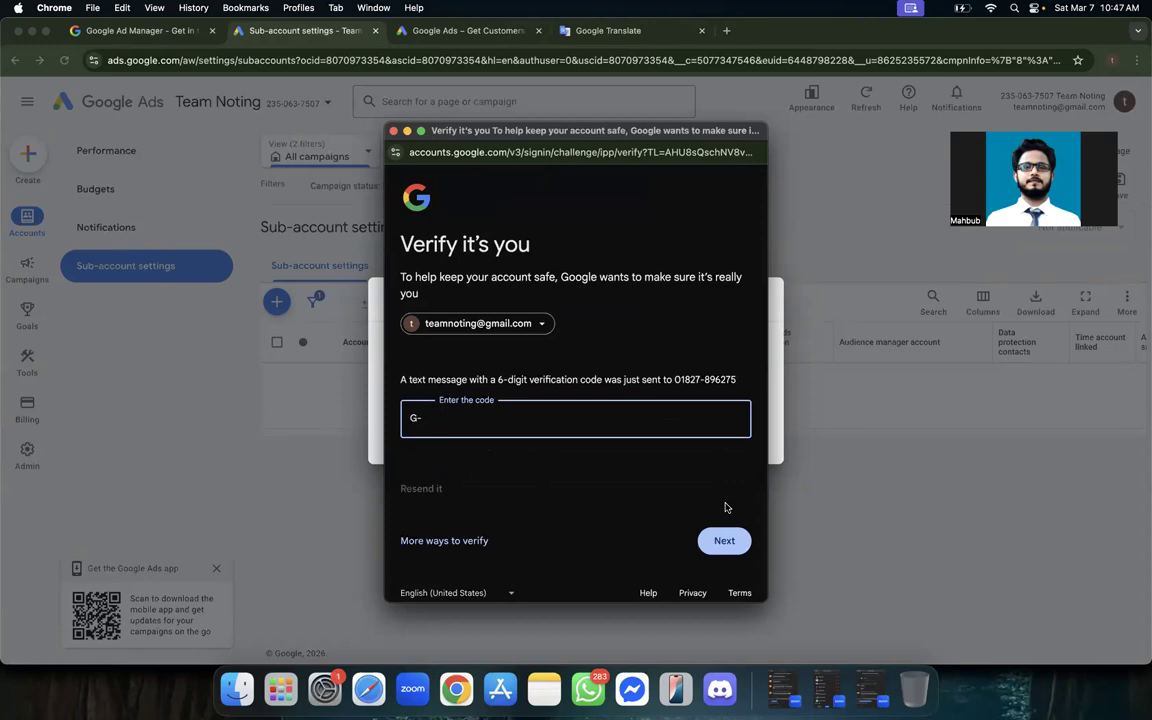
key("Return")
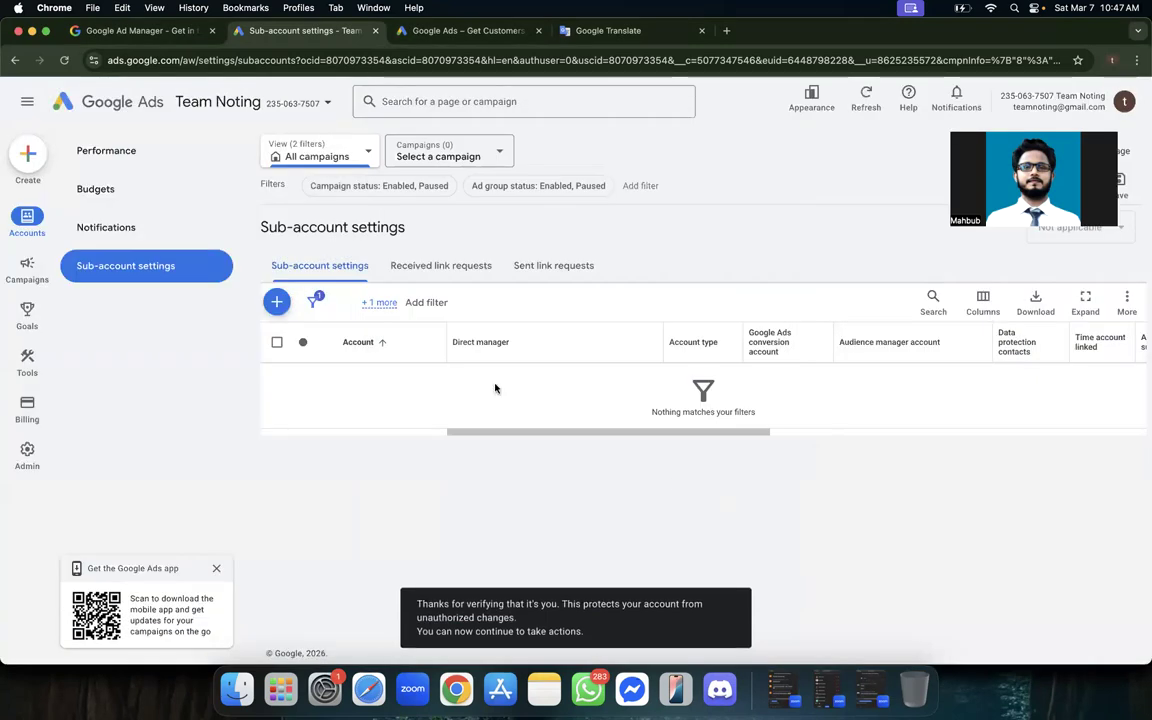
Step: Link the existing Demo client account by pasting its customer ID and sending the request from Team Noting
left_click(533, 268)
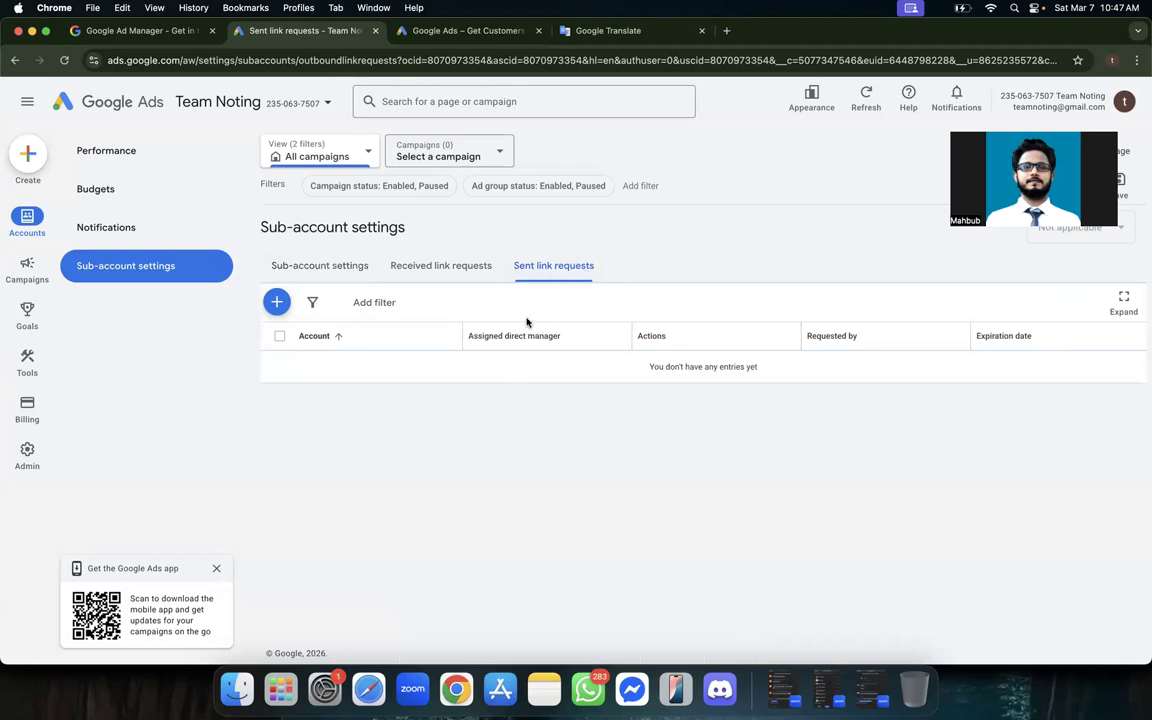
left_click(332, 266)
left_click(276, 301)
left_click(330, 390)
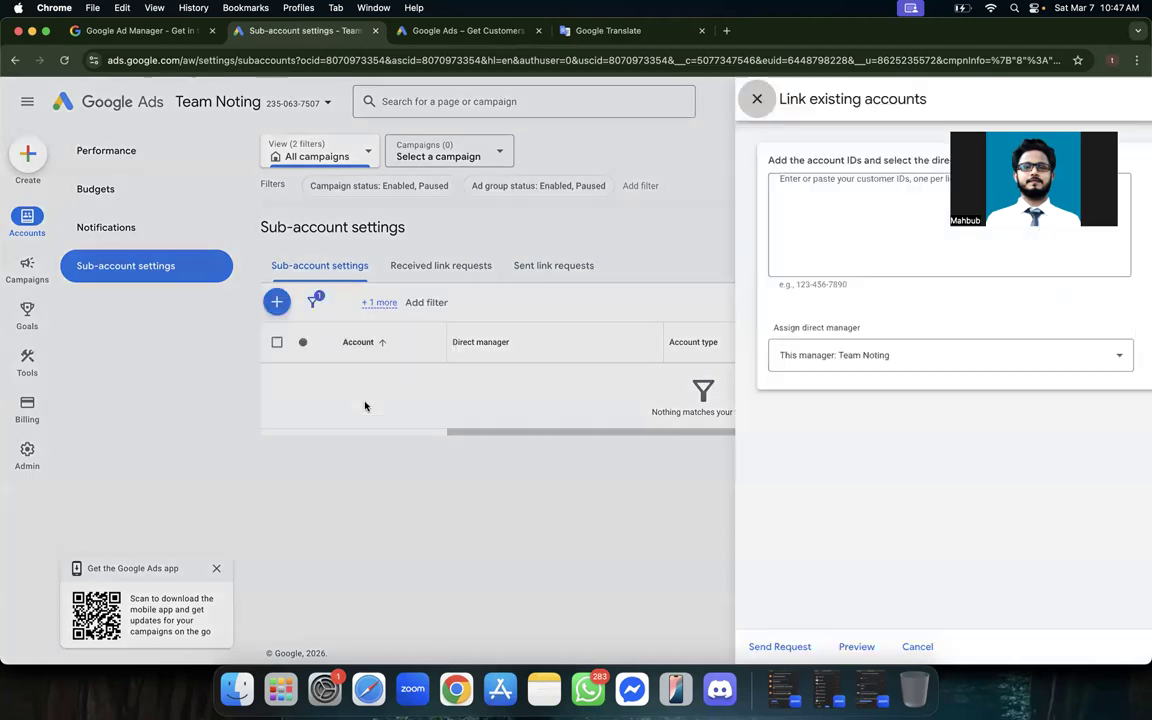
left_click(603, 263)
key("super+v")
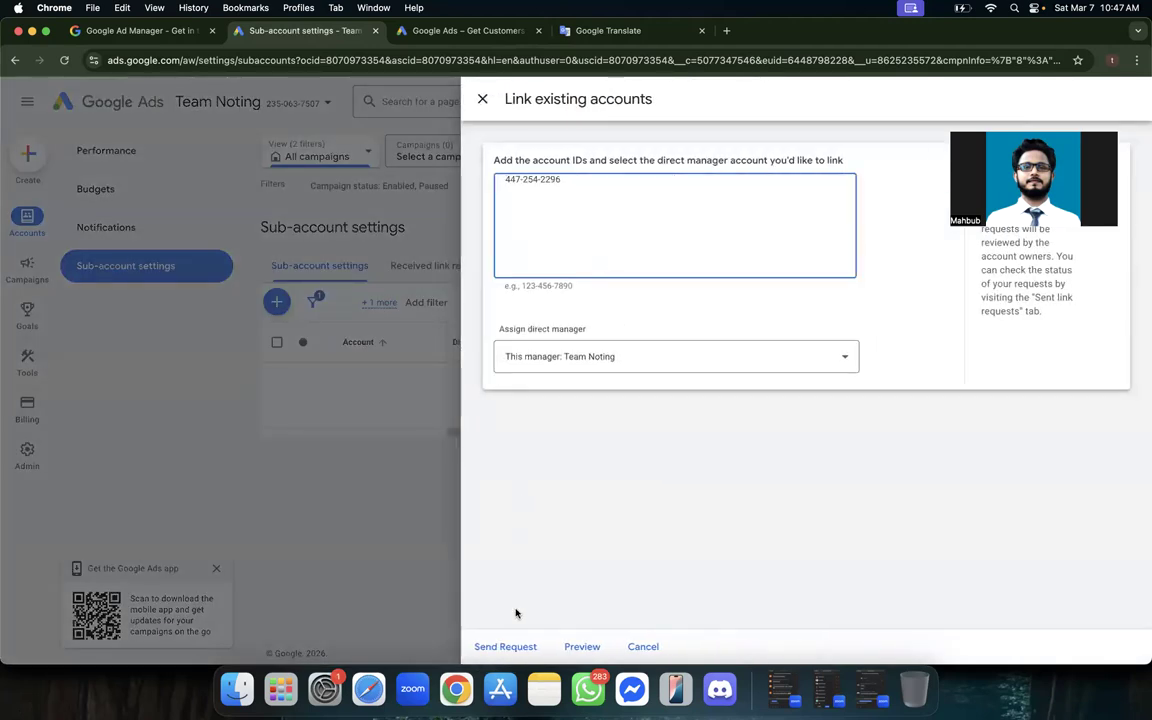
left_click(512, 647)
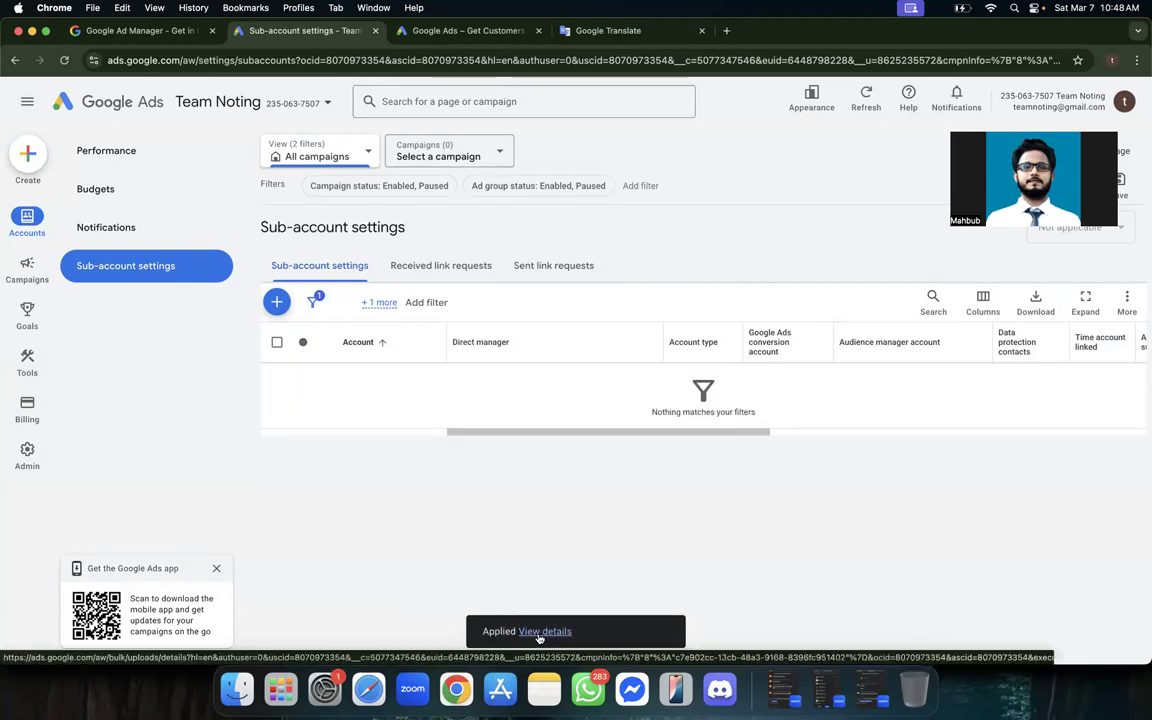
Step: Confirm the pending request, expiring Apr 6, 2026, appears under Sent link requests, then open a new tab
left_click(545, 634)
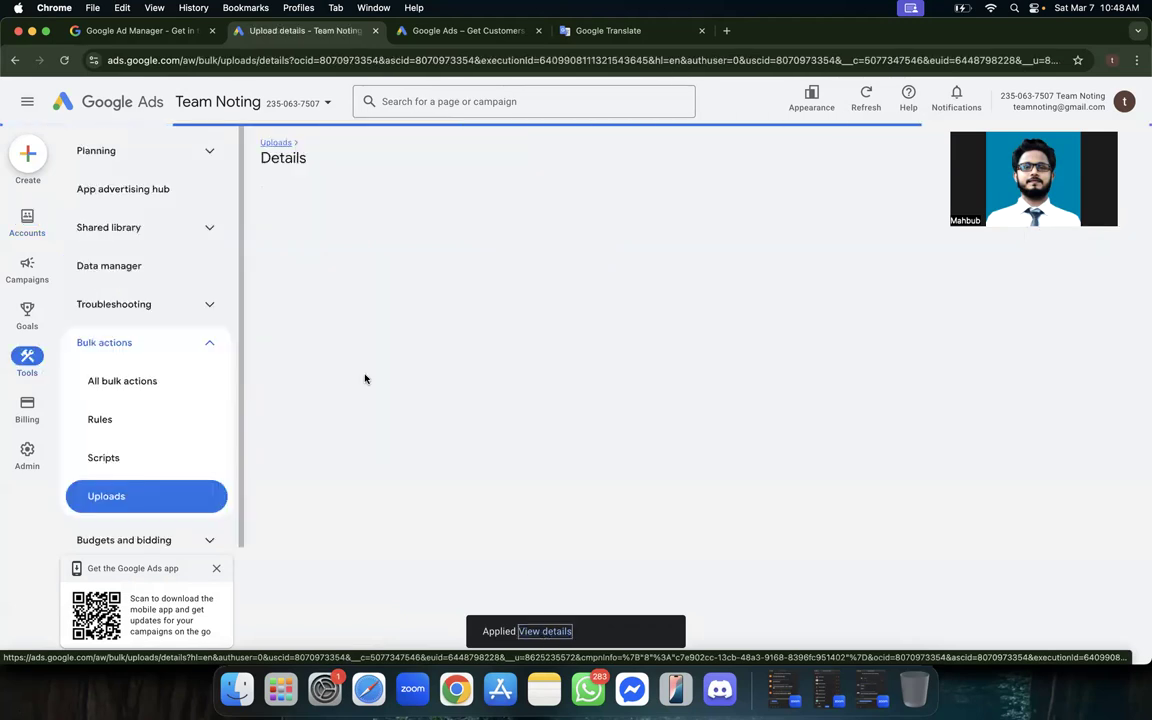
mouse_move(31, 221)
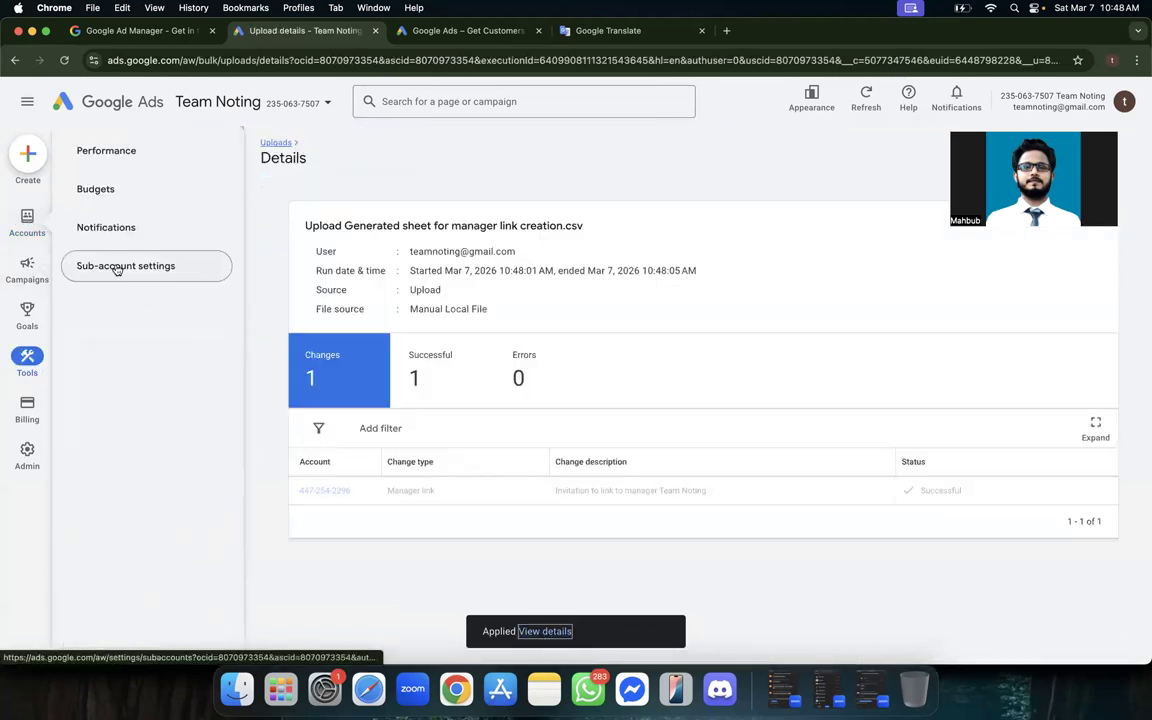
left_click(116, 266)
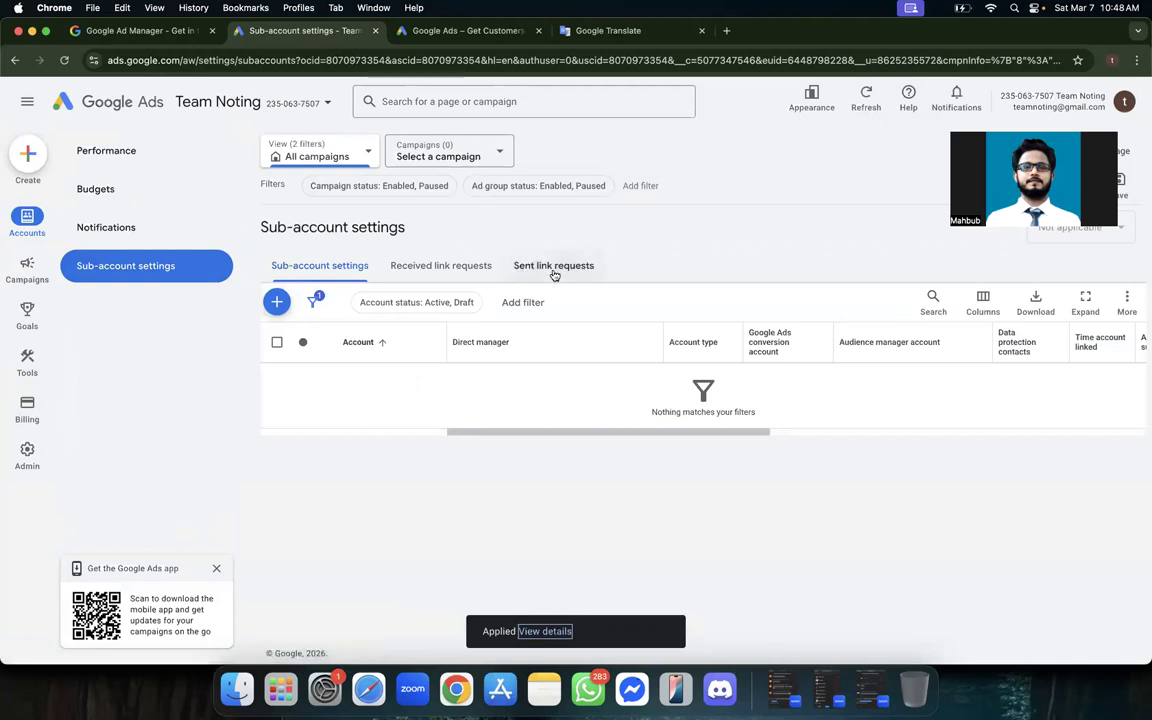
left_click(550, 274)
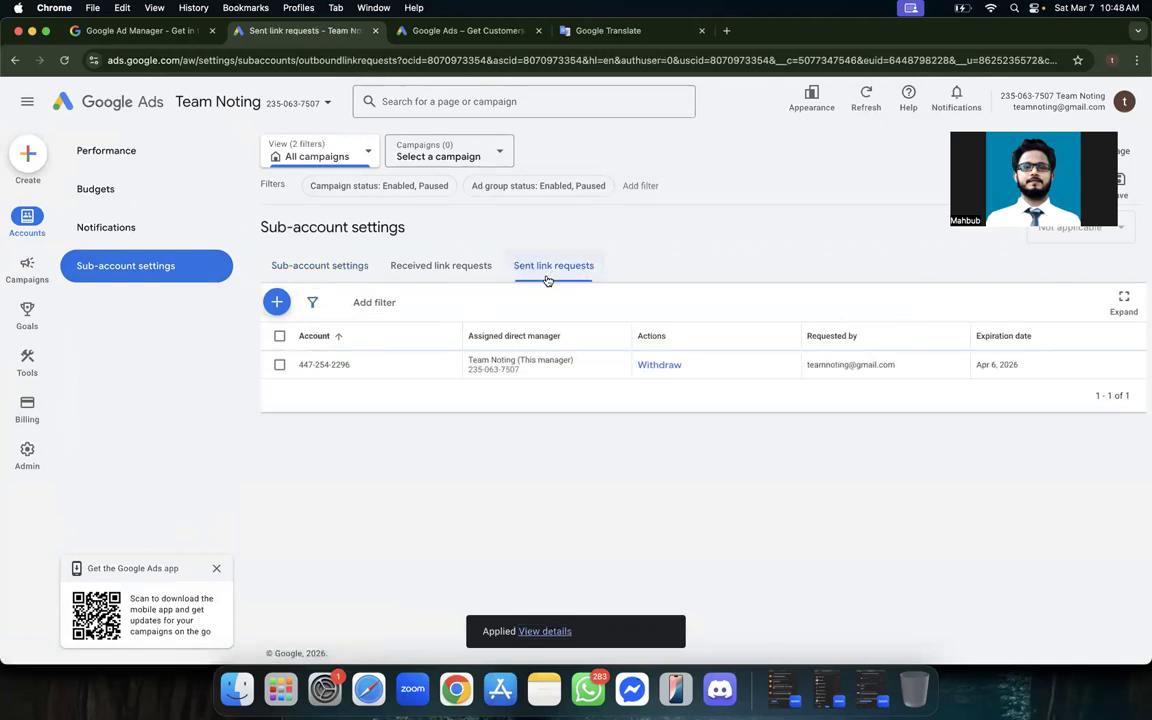
left_click_drag(349, 364, 280, 366)
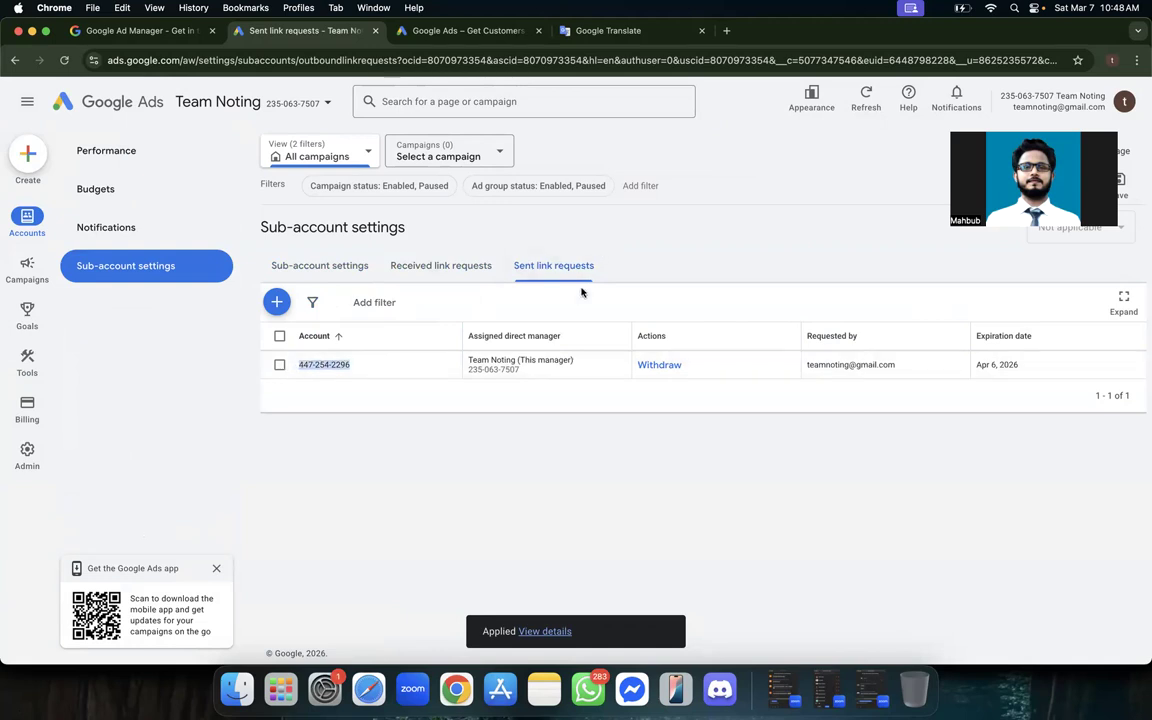
left_click(727, 31)
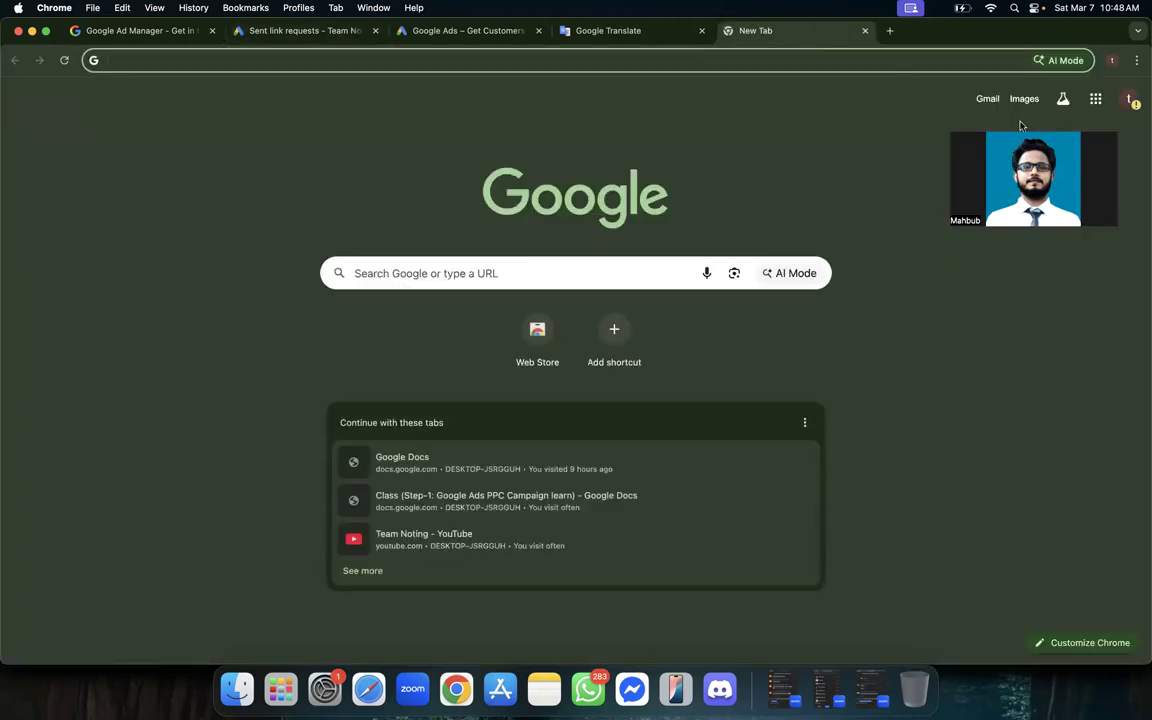
left_click(993, 99)
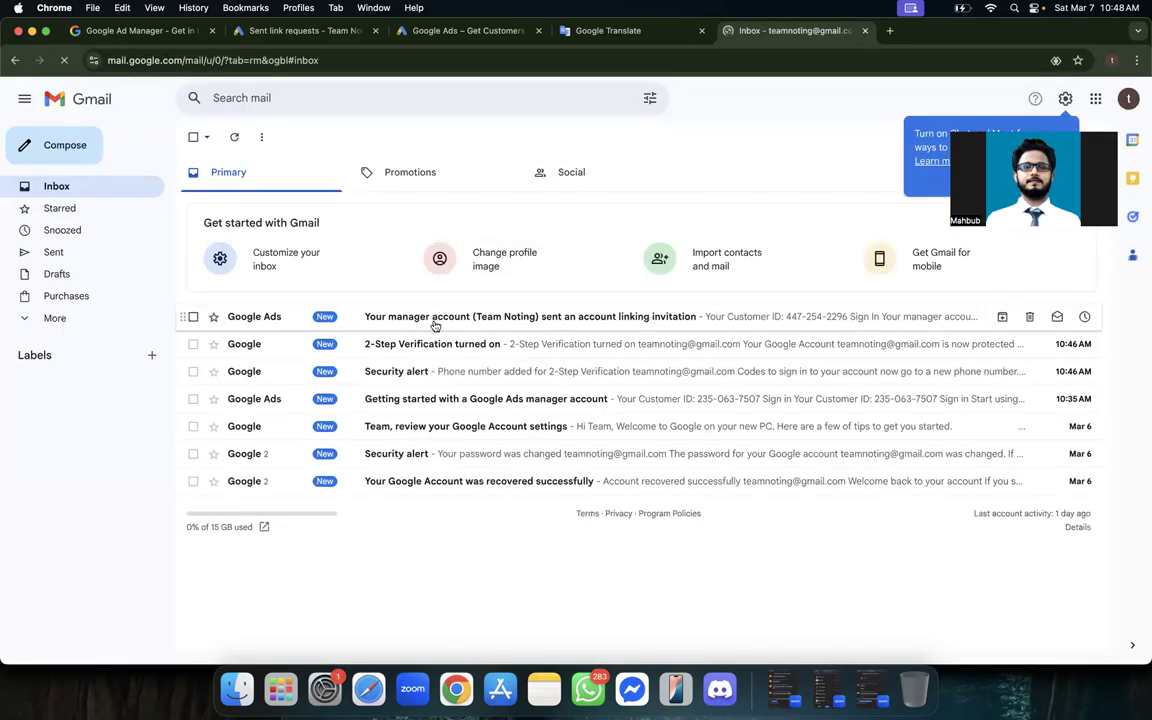
left_click(435, 326)
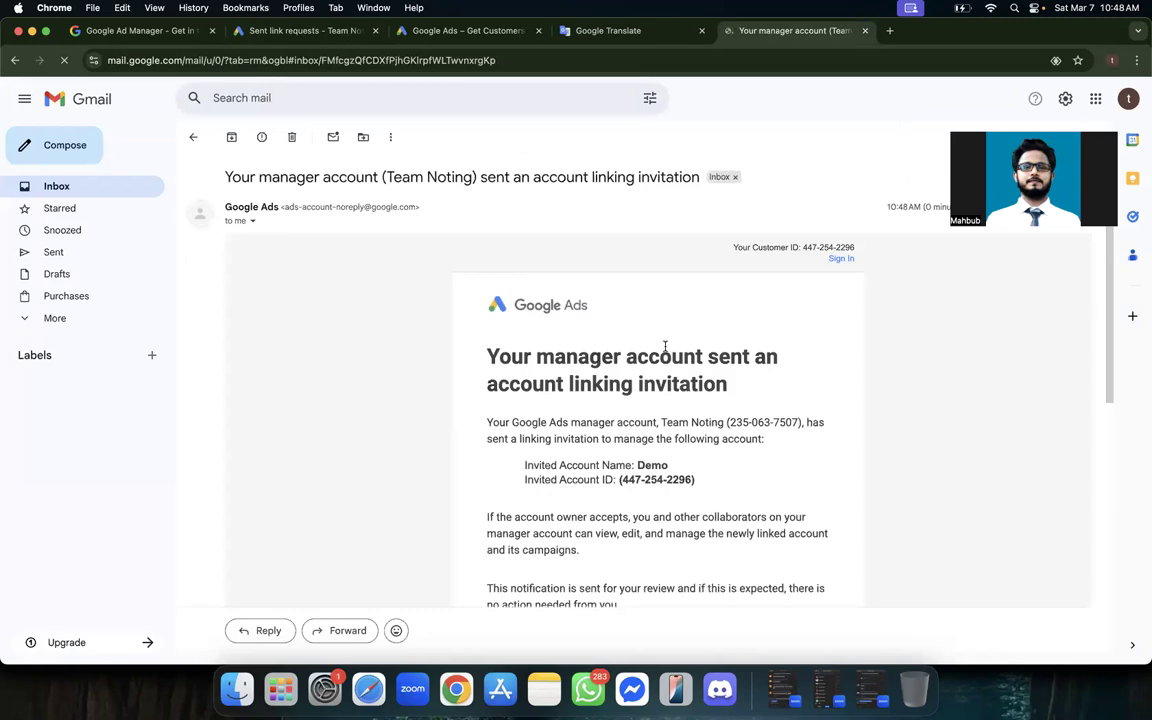
left_click_drag(638, 465, 685, 466)
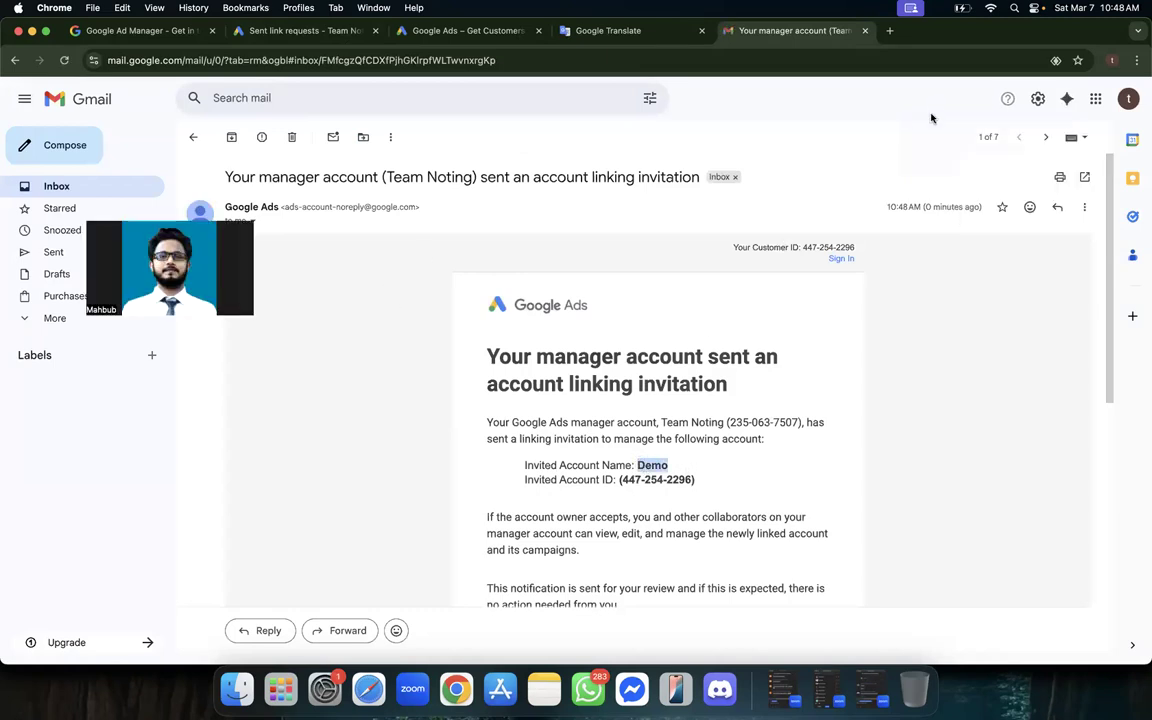
scroll(484, 310, "down", 1)
scroll(484, 310, "down", 1)
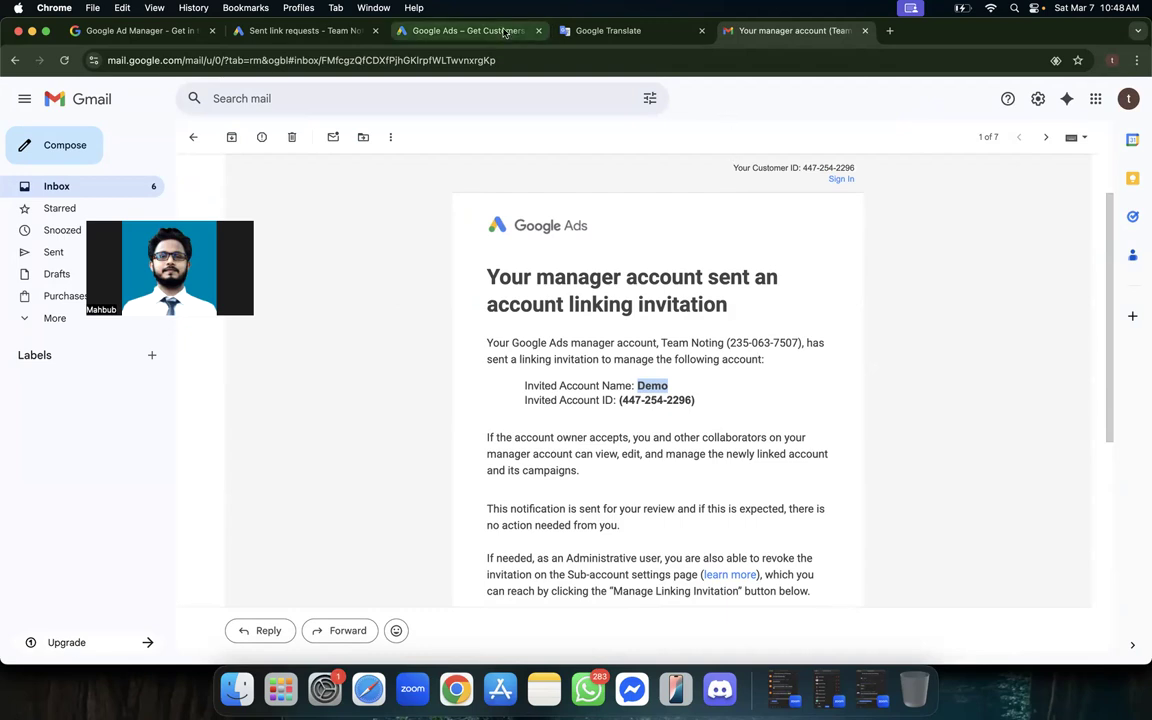
Step: Switch Chrome to the client owner's profile and open its Gmail inbox in a new tab
left_click(458, 30)
left_click(300, 8)
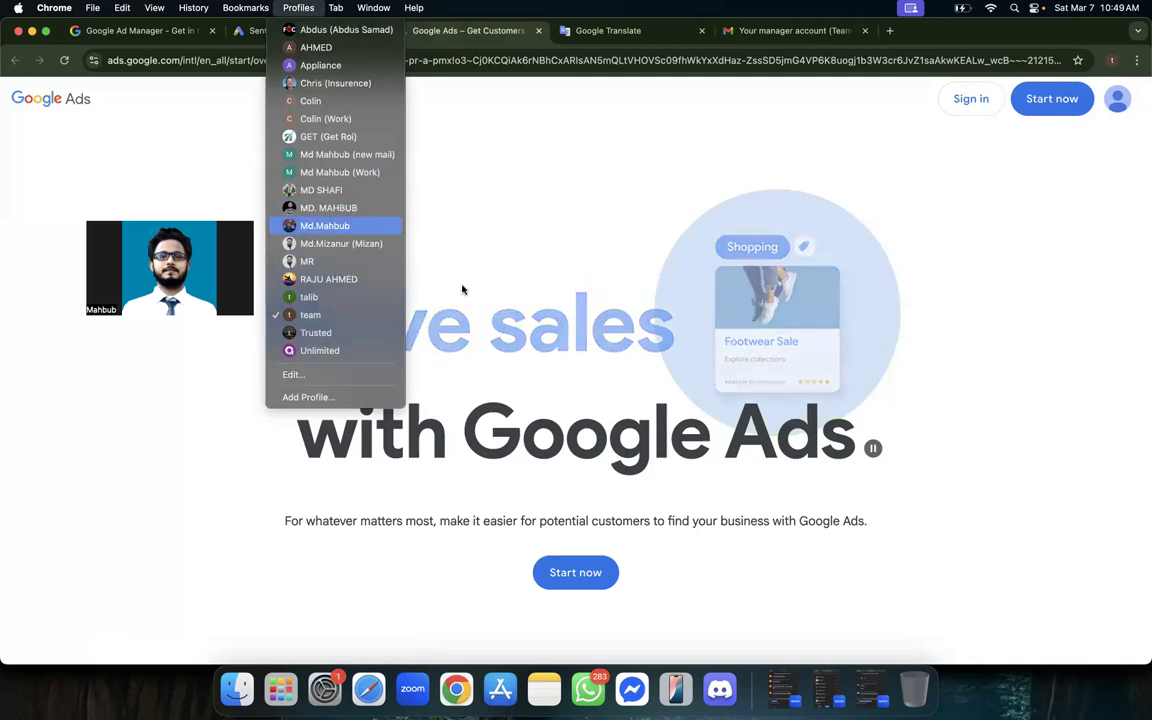
left_click(348, 226)
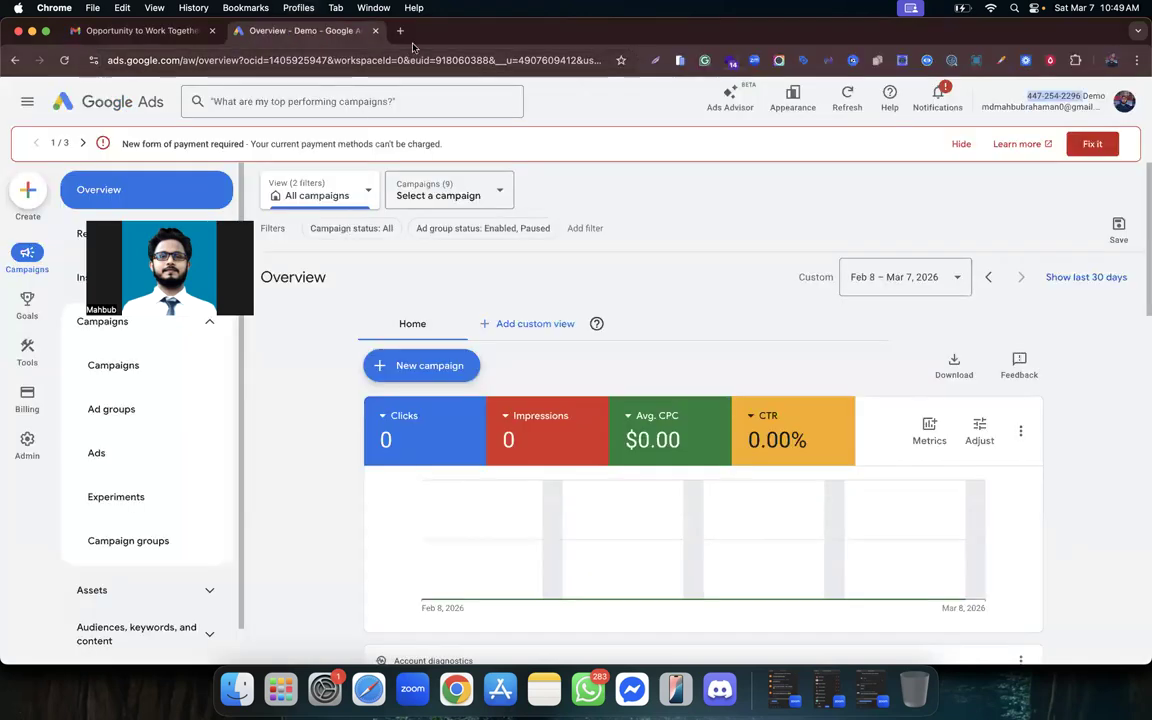
left_click(400, 30)
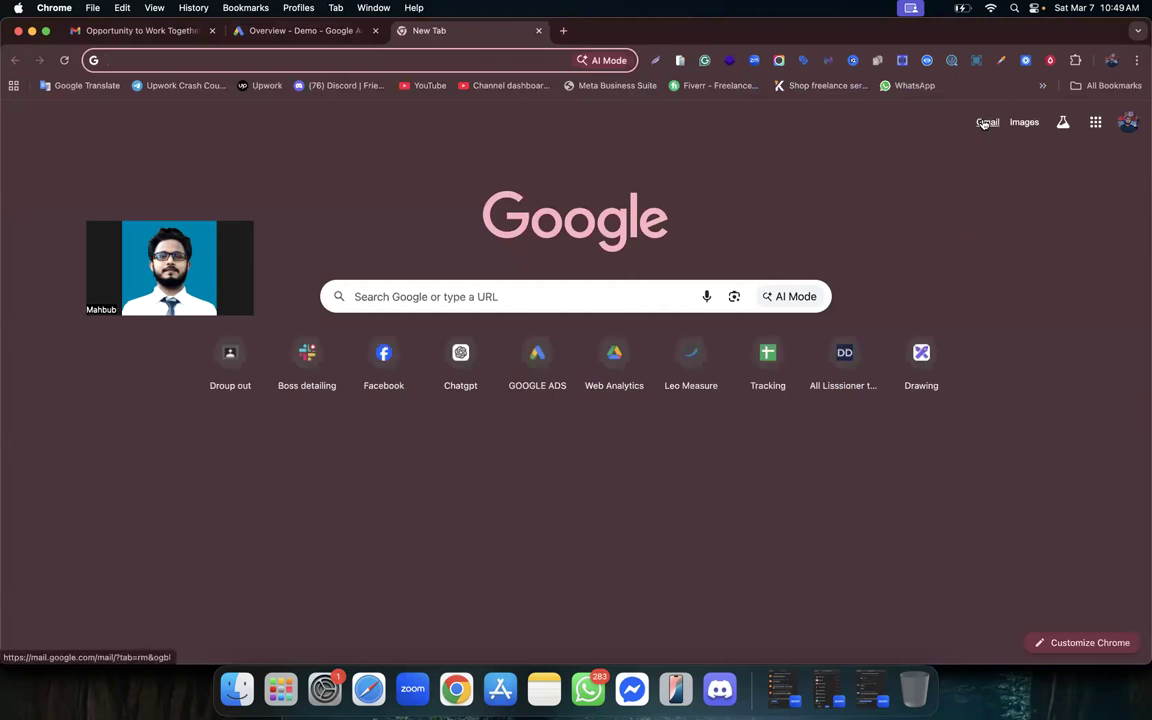
left_click(982, 123)
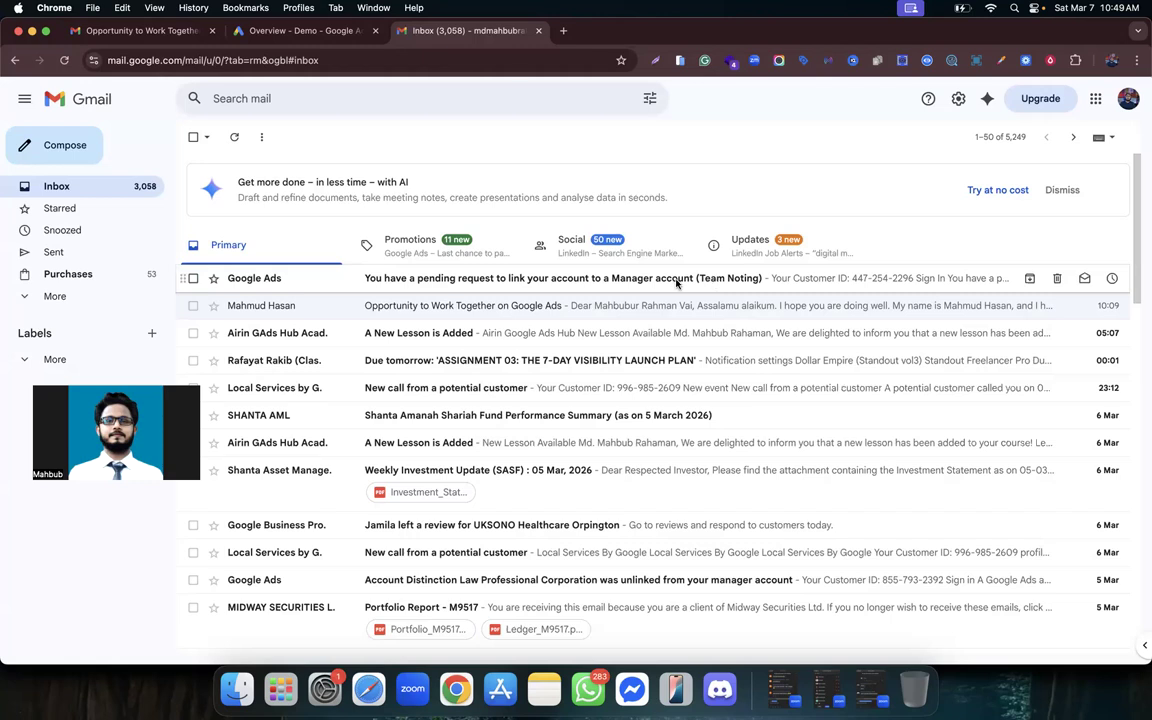
Step: Open the 'pending request to link your account' email and scroll down to the ACCEPT REQUEST button
left_click(678, 280)
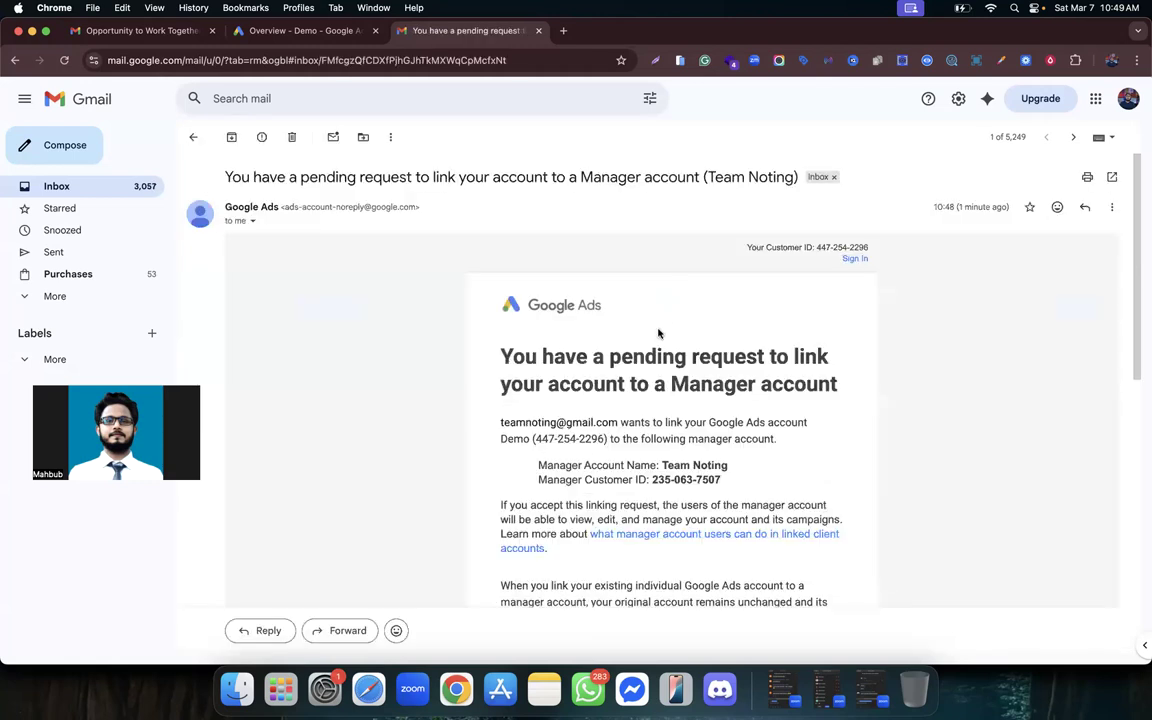
scroll(658, 333, "down", 6)
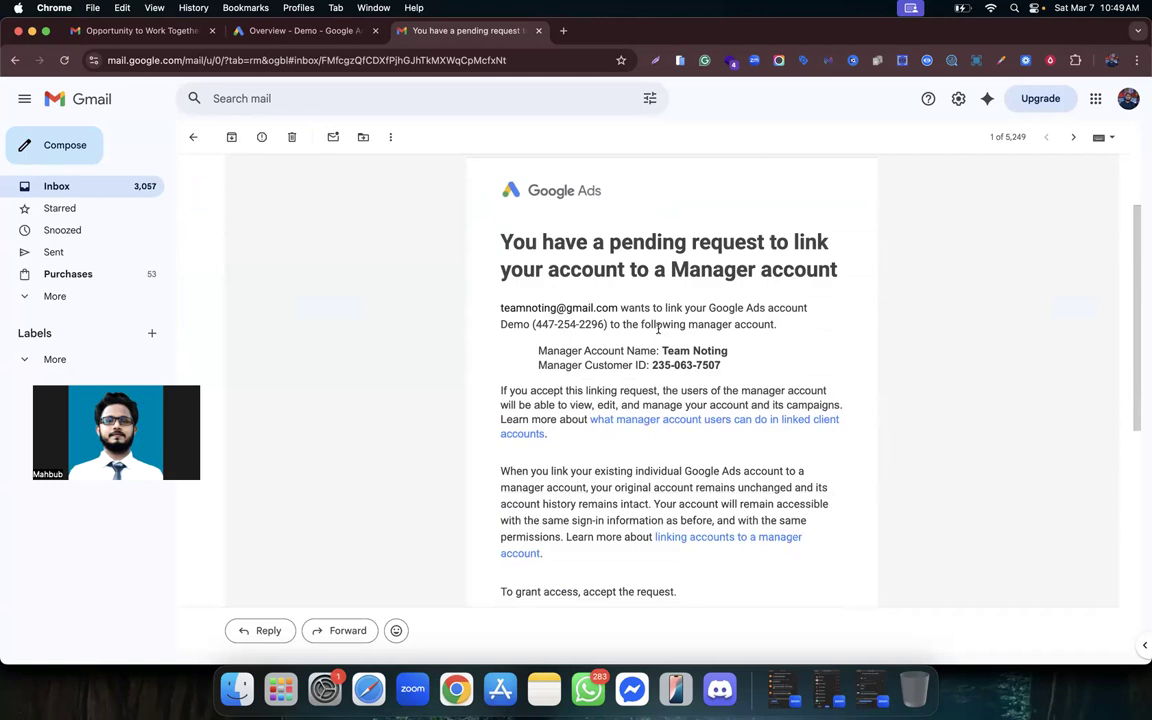
scroll(658, 333, "up", 5)
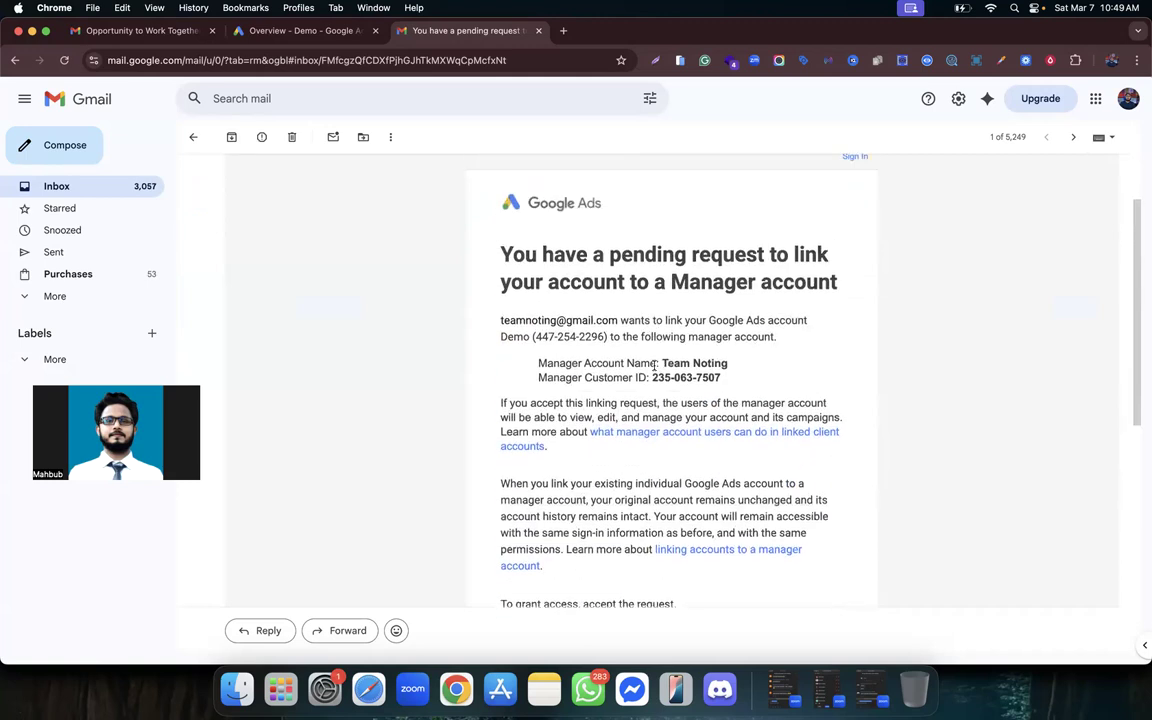
left_click_drag(660, 363, 566, 363)
left_click(678, 377)
scroll(678, 378, "down", 3)
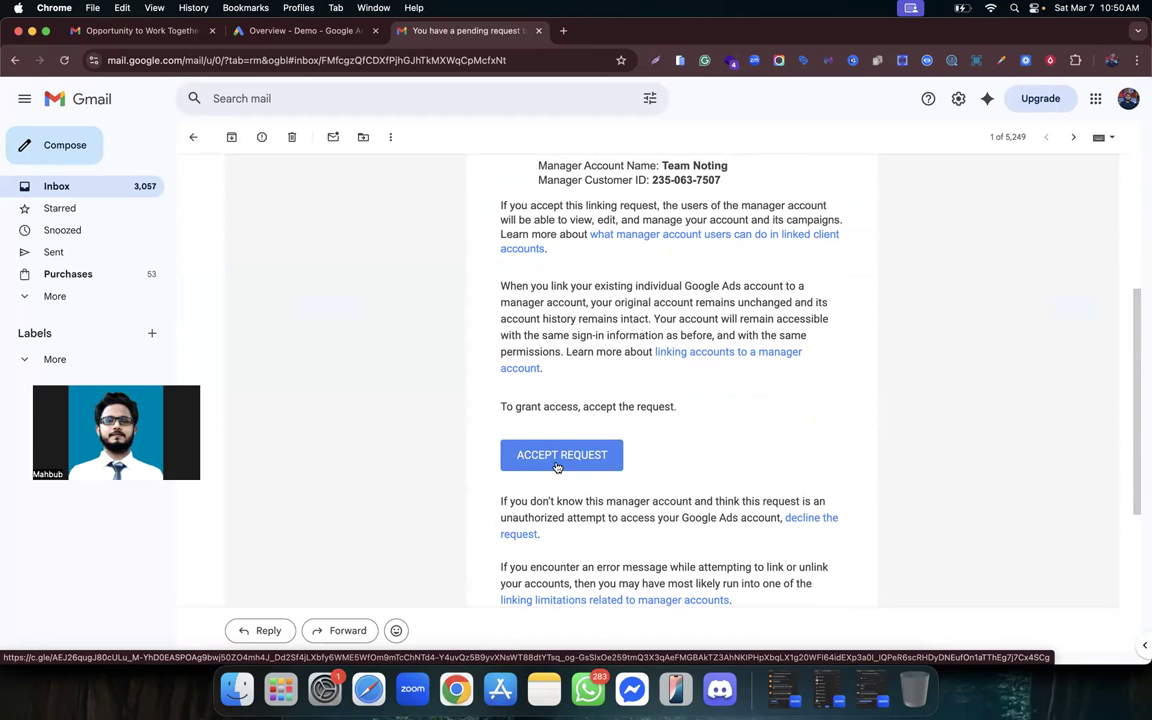
scroll(557, 467, "up", 5)
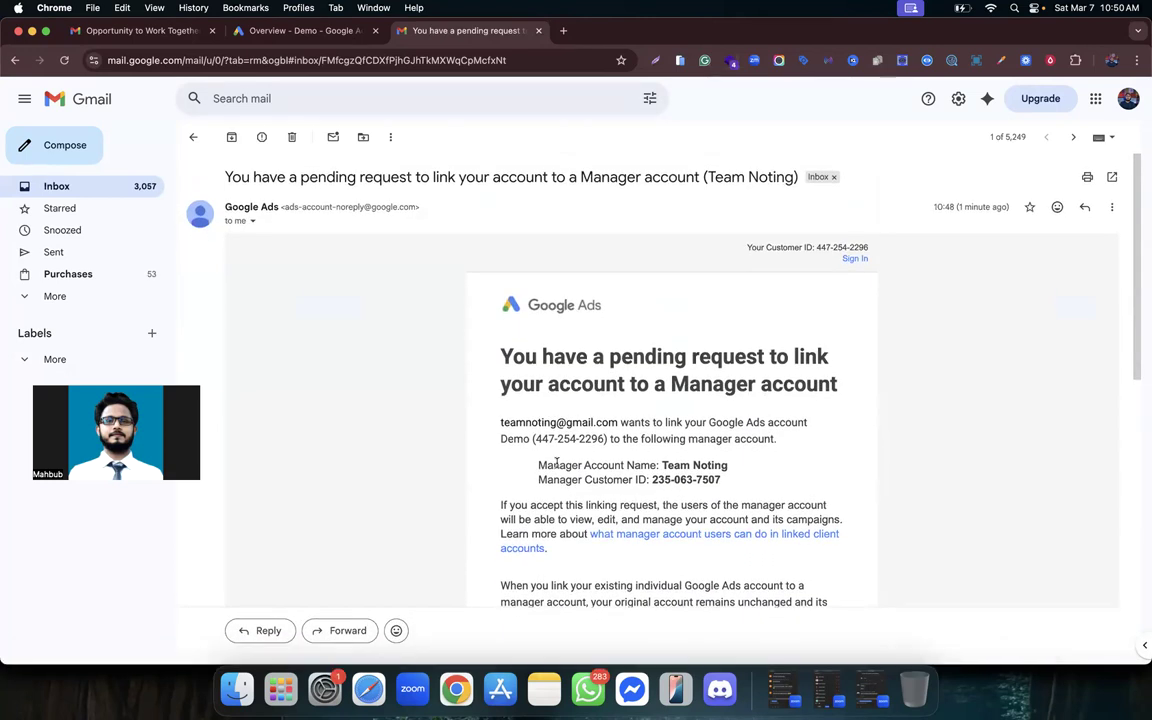
scroll(558, 465, "down", 6)
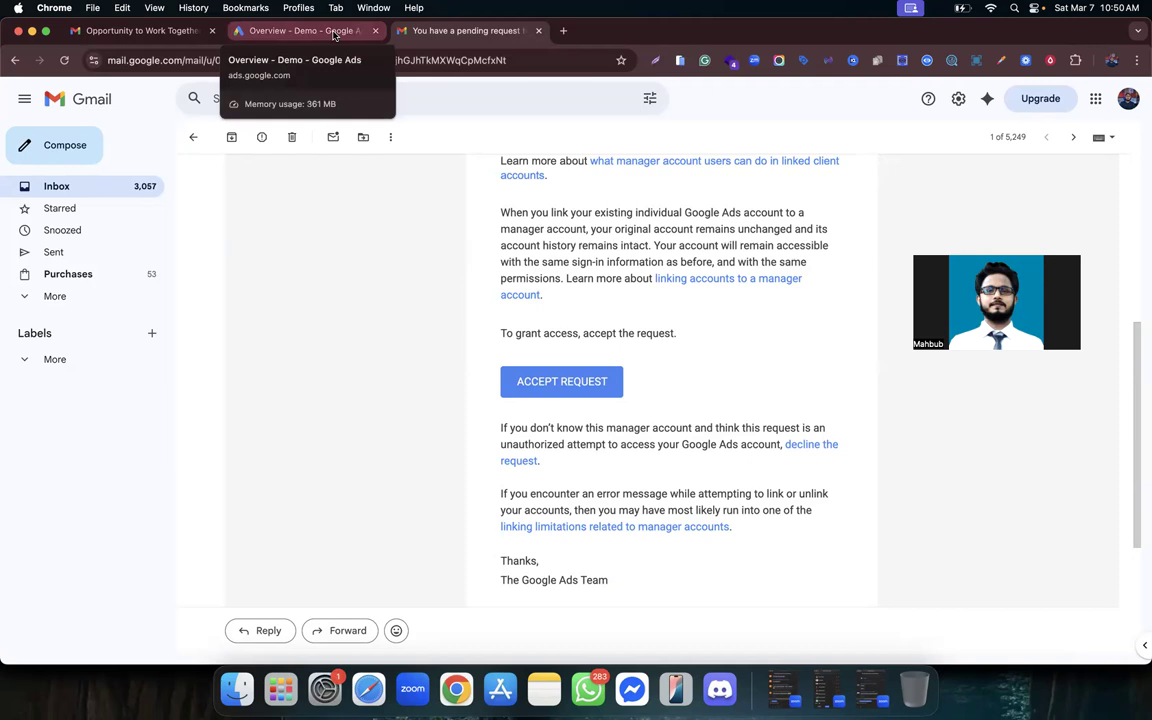
Step: In the Demo account, review Team Noting's request under Access and security > Managers, then return to Gmail
left_click(334, 35)
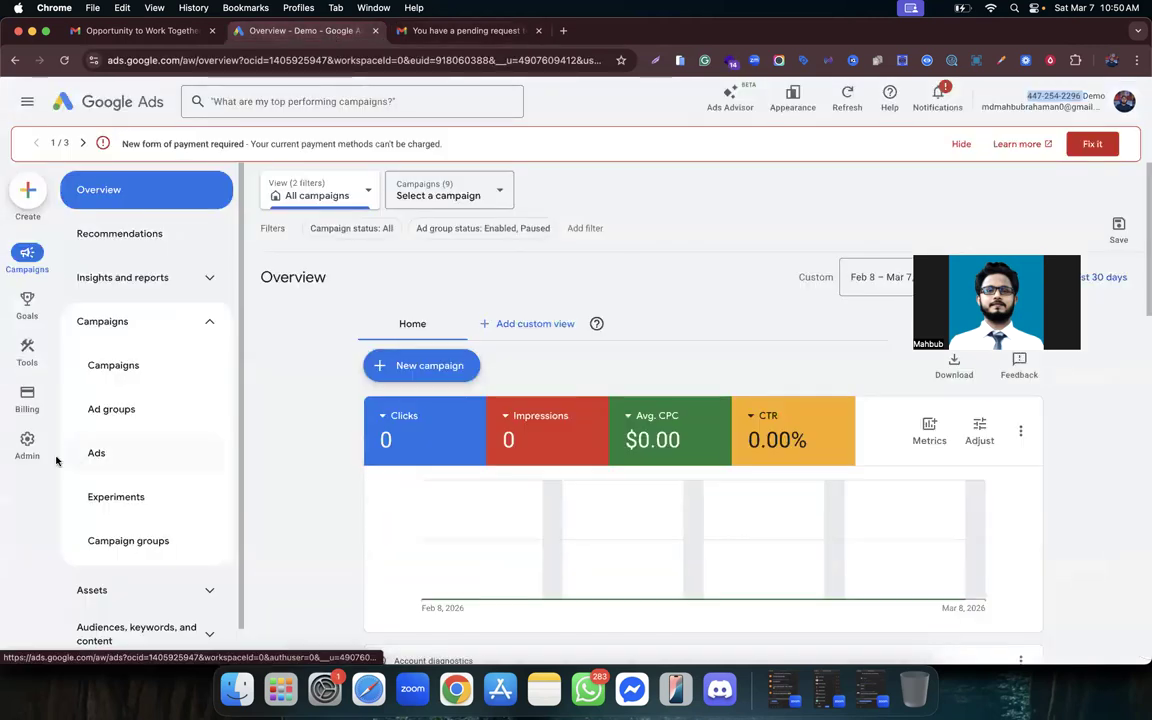
mouse_move(49, 454)
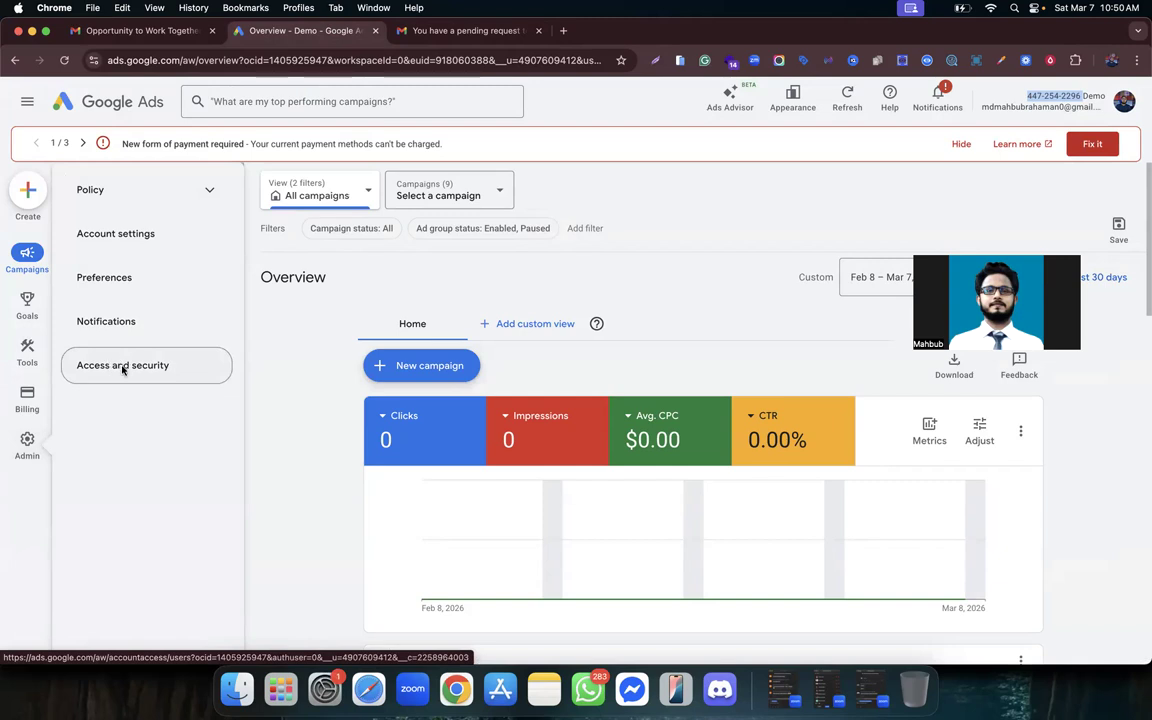
left_click(123, 366)
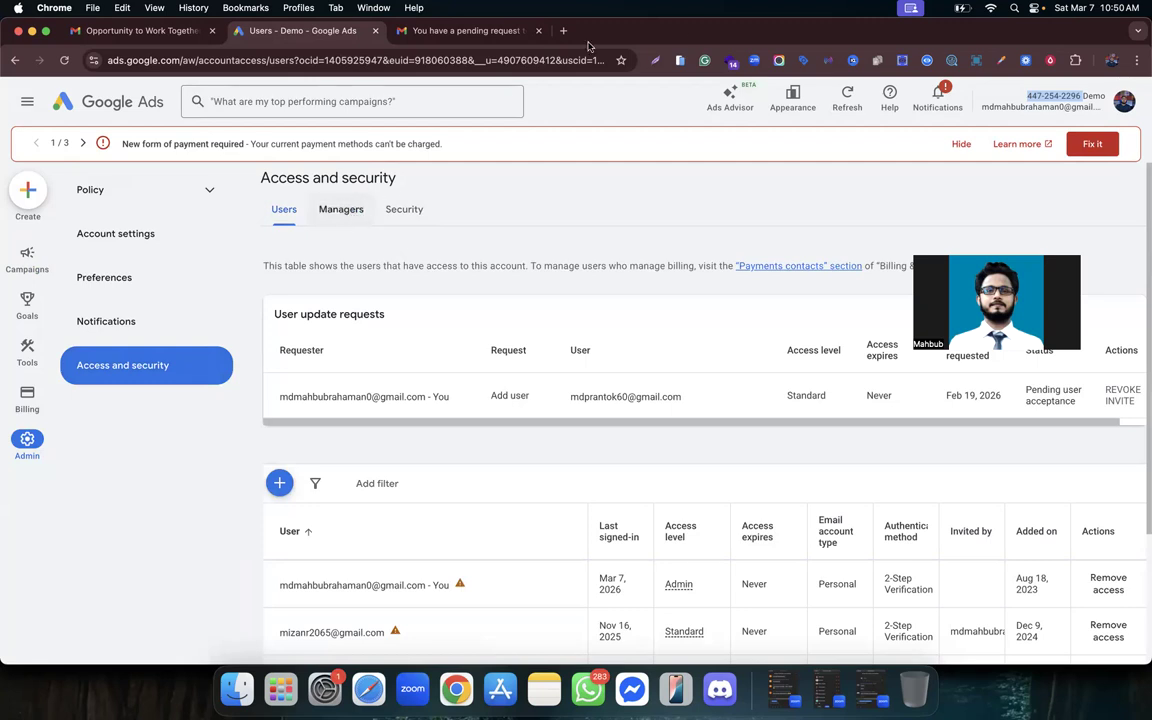
left_click(341, 210)
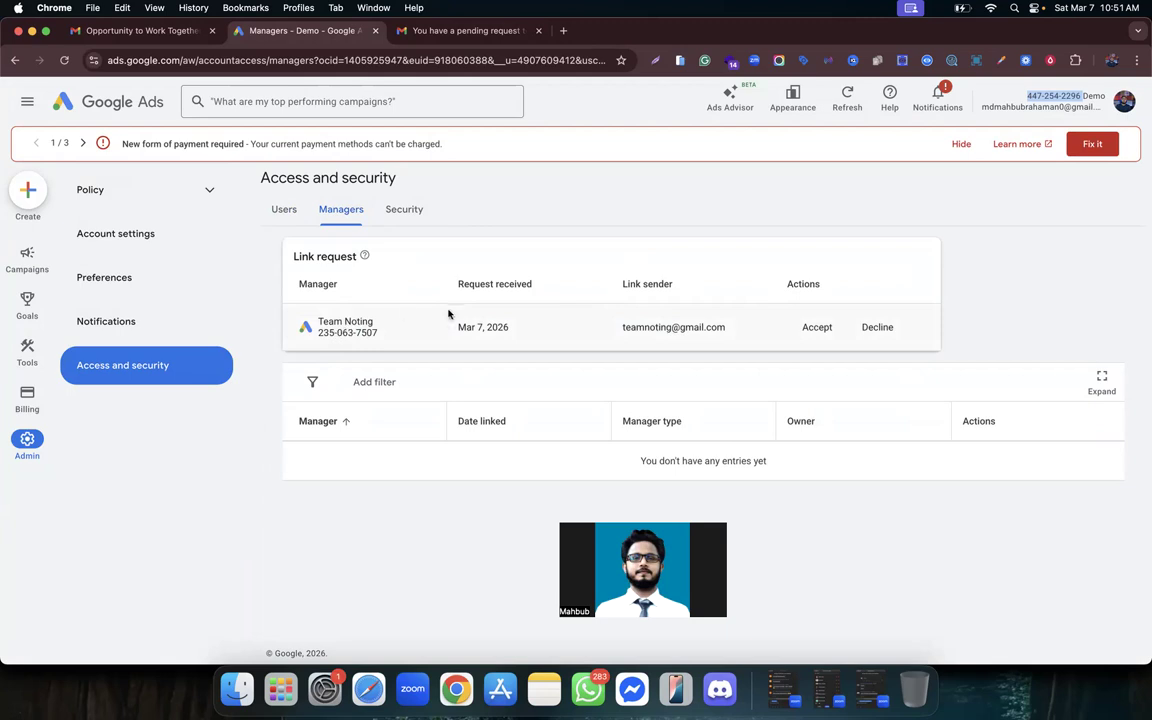
left_click_drag(457, 327, 507, 328)
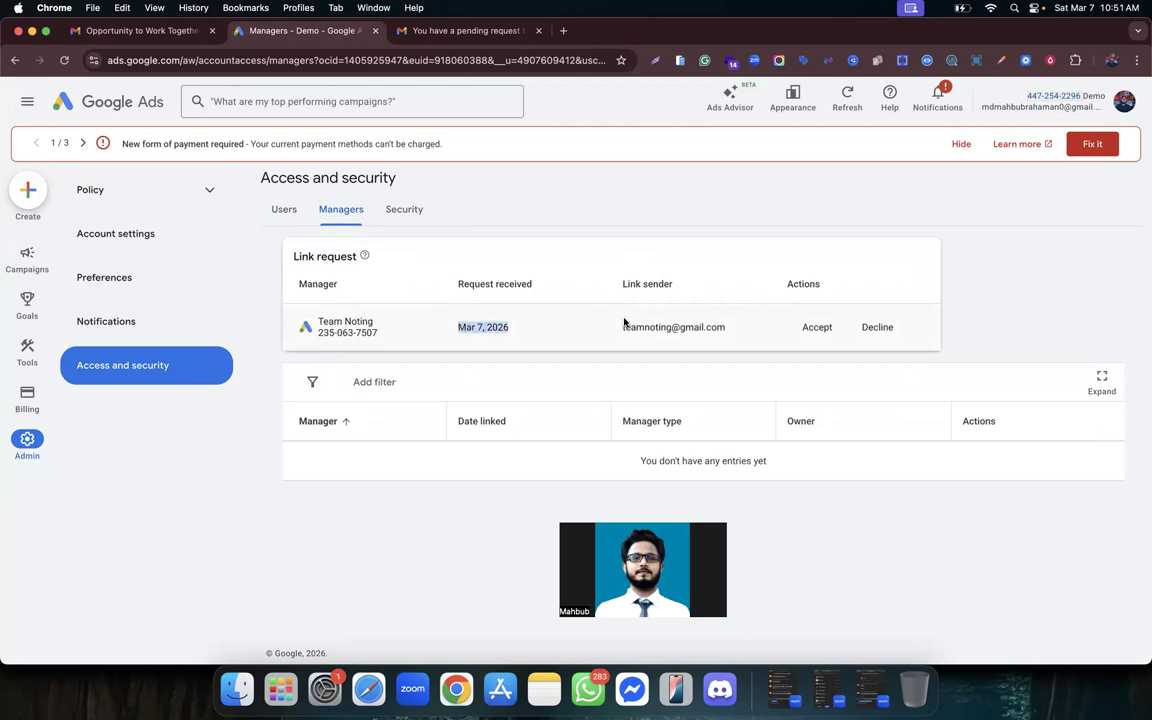
left_click_drag(621, 327, 727, 336)
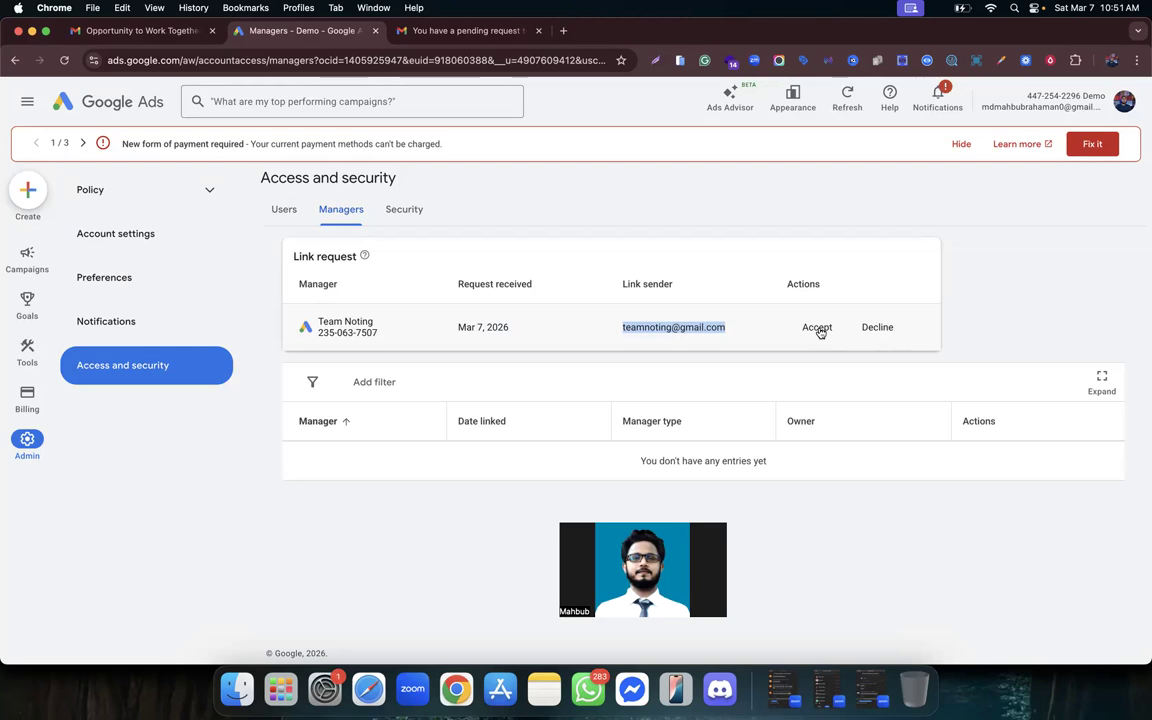
left_click(446, 31)
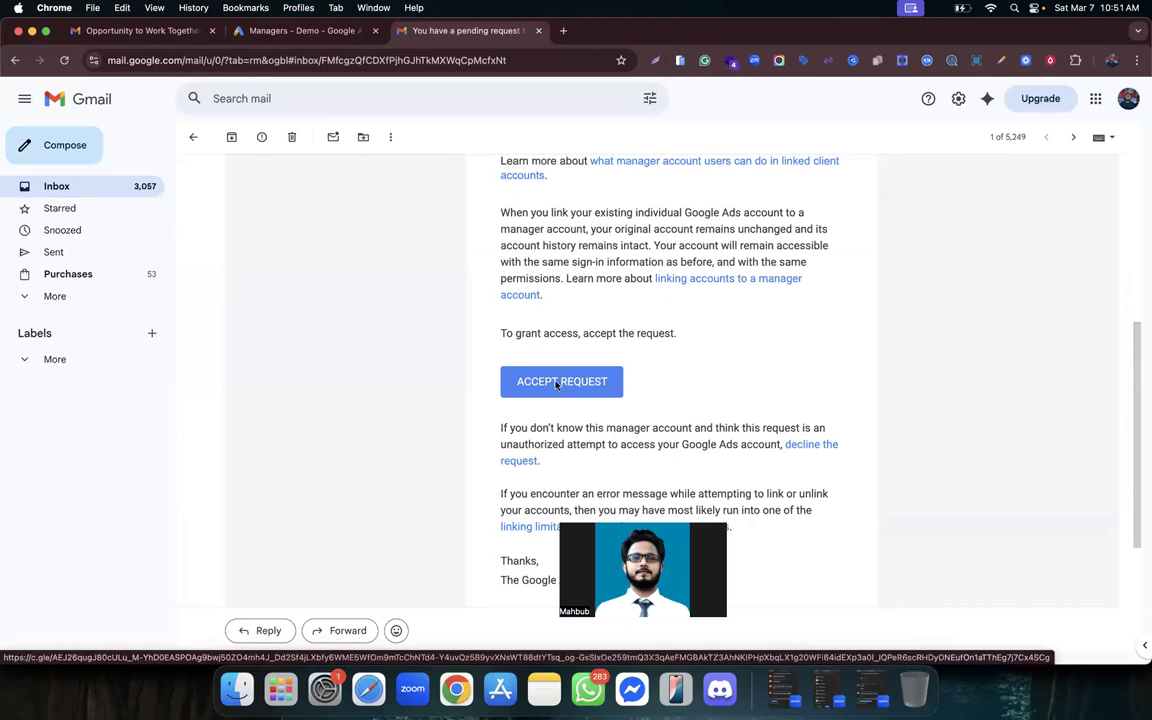
Step: Follow the email's accept link to reach the Demo account's Managers page
left_click(557, 384)
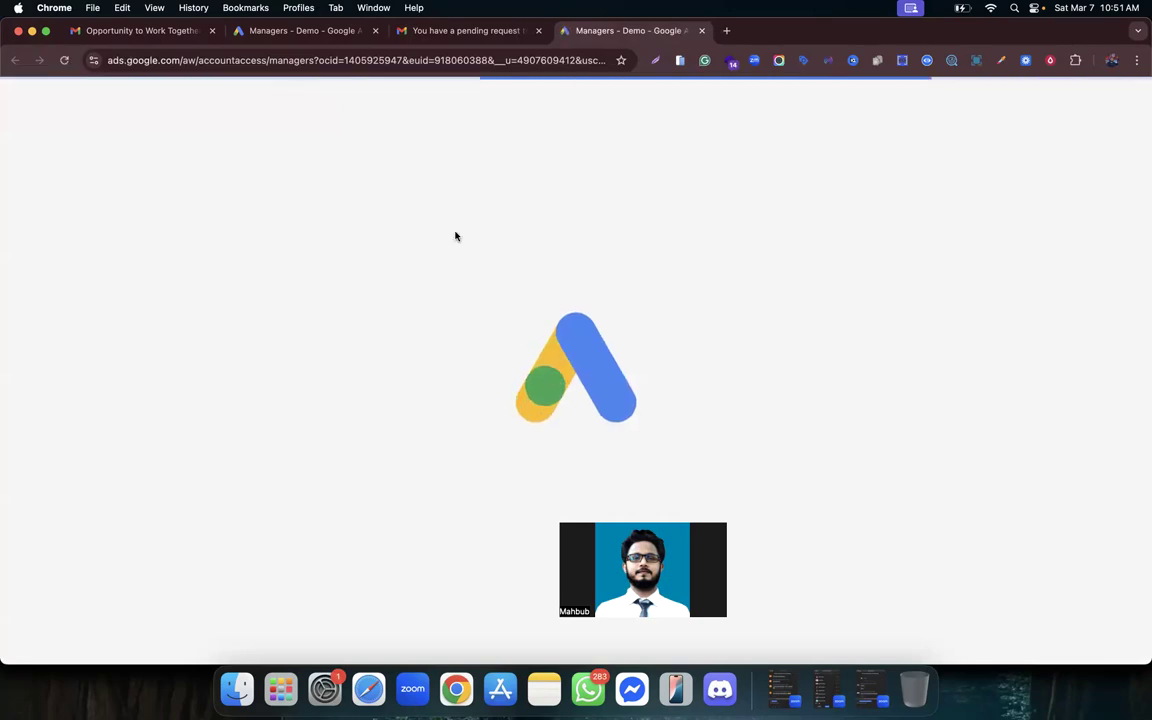
key("super+2")
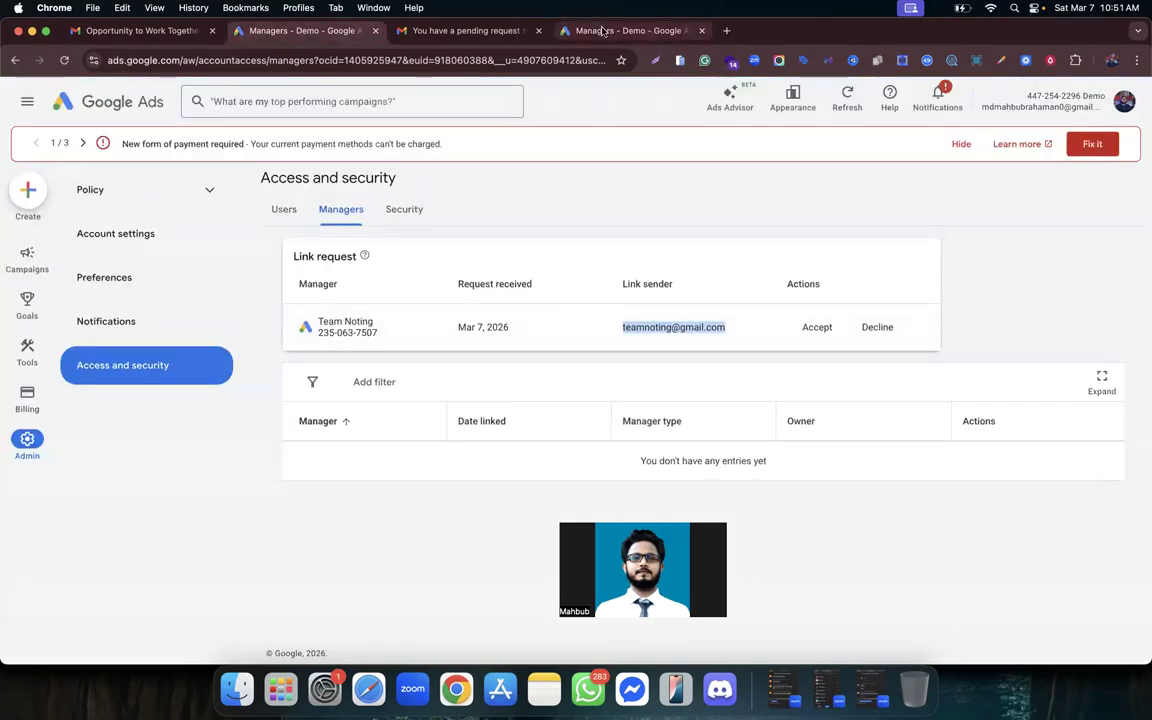
left_click(603, 31)
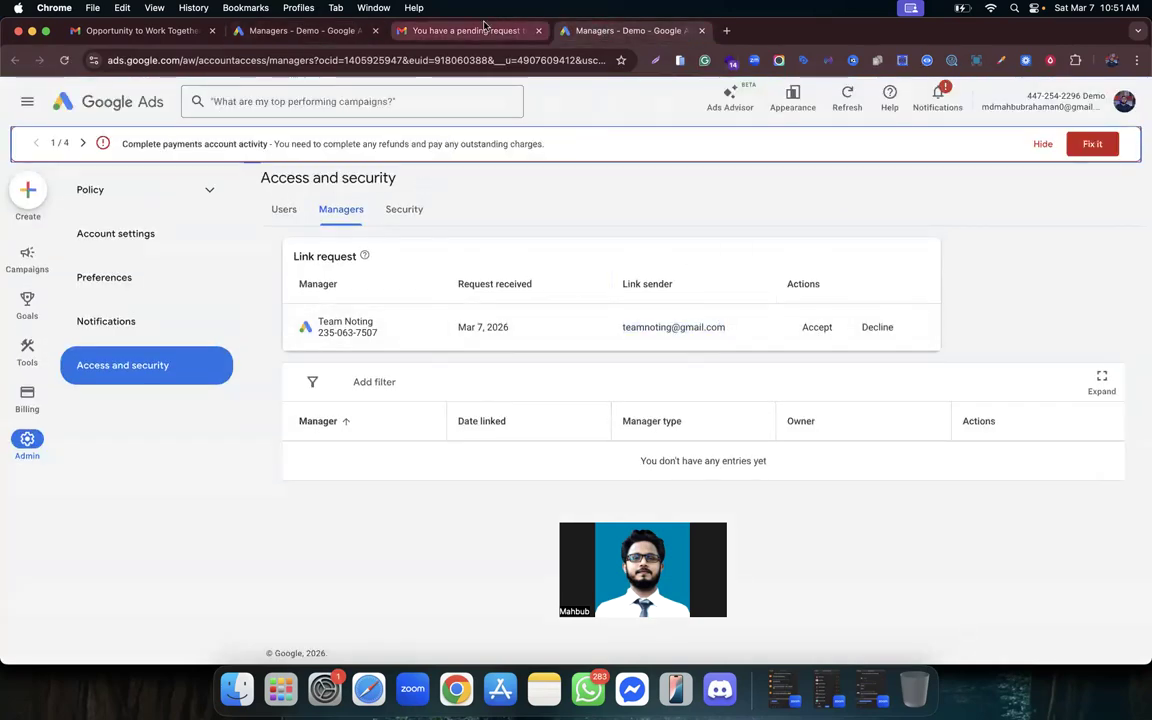
left_click(484, 28)
left_click(563, 385)
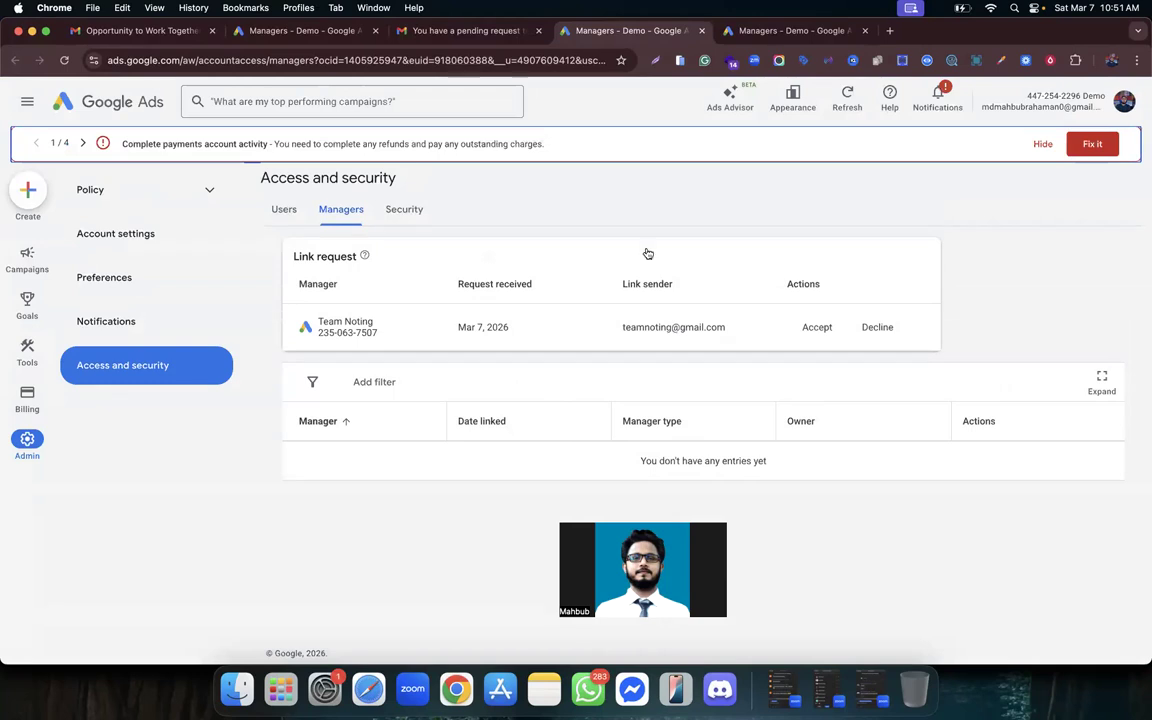
left_click(1040, 144)
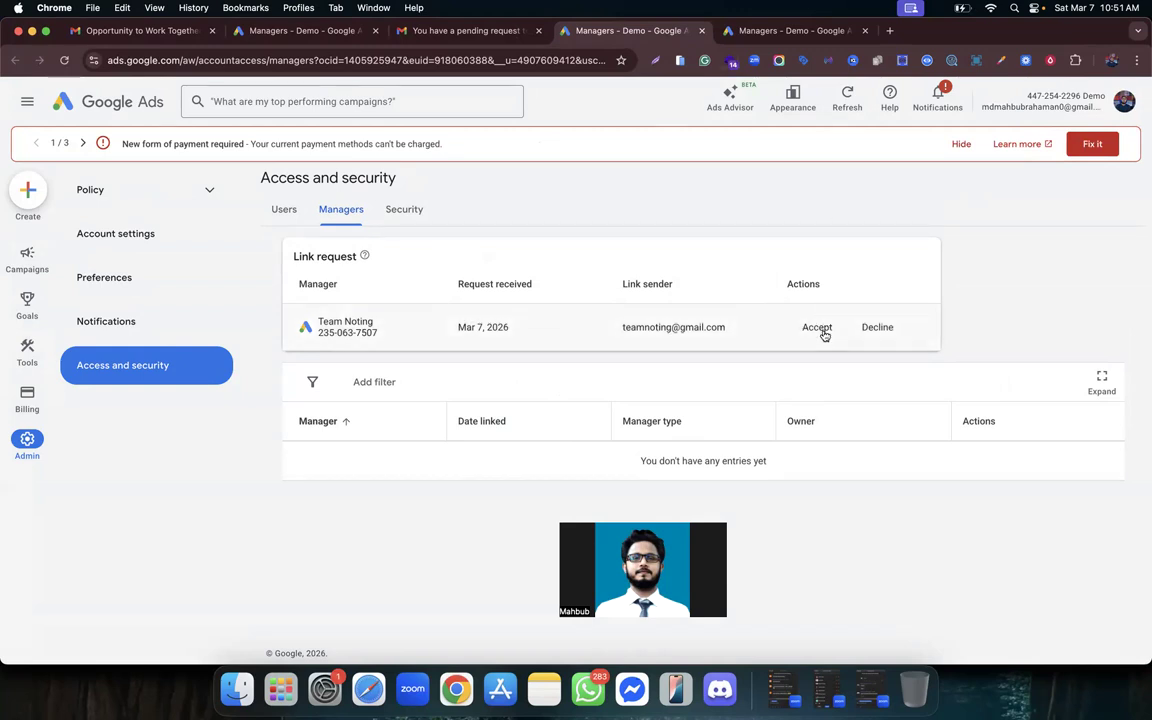
Step: Accept Team Noting's link request and grant it access to the Demo account
left_click(823, 328)
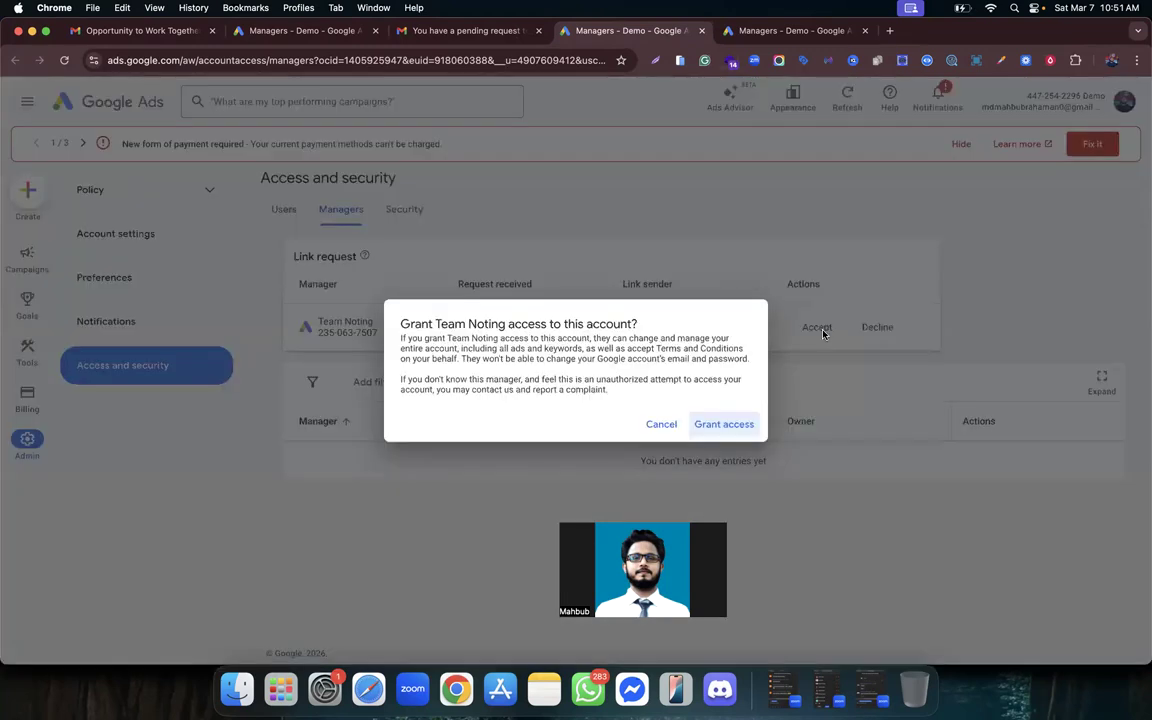
left_click(724, 424)
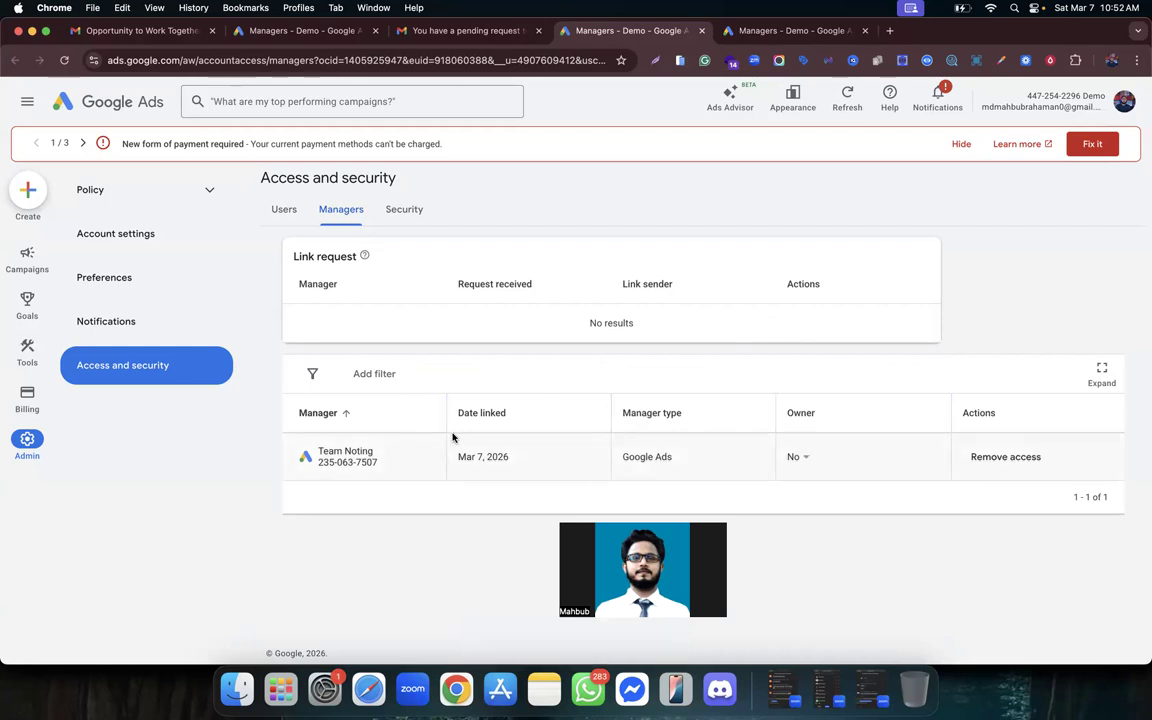
key("ctrl+Up")
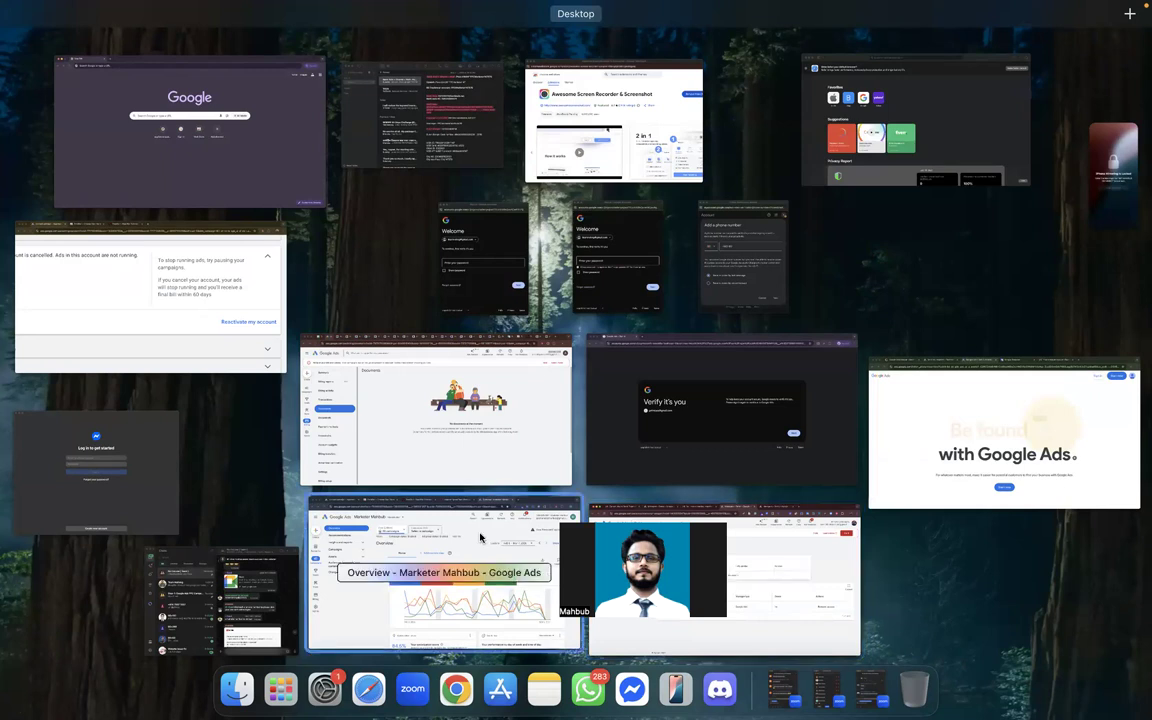
Step: Open the 'linking invitation was accepted' email in the manager's Gmail and follow REVIEW MANAGER ACCOUNT
left_click(962, 418)
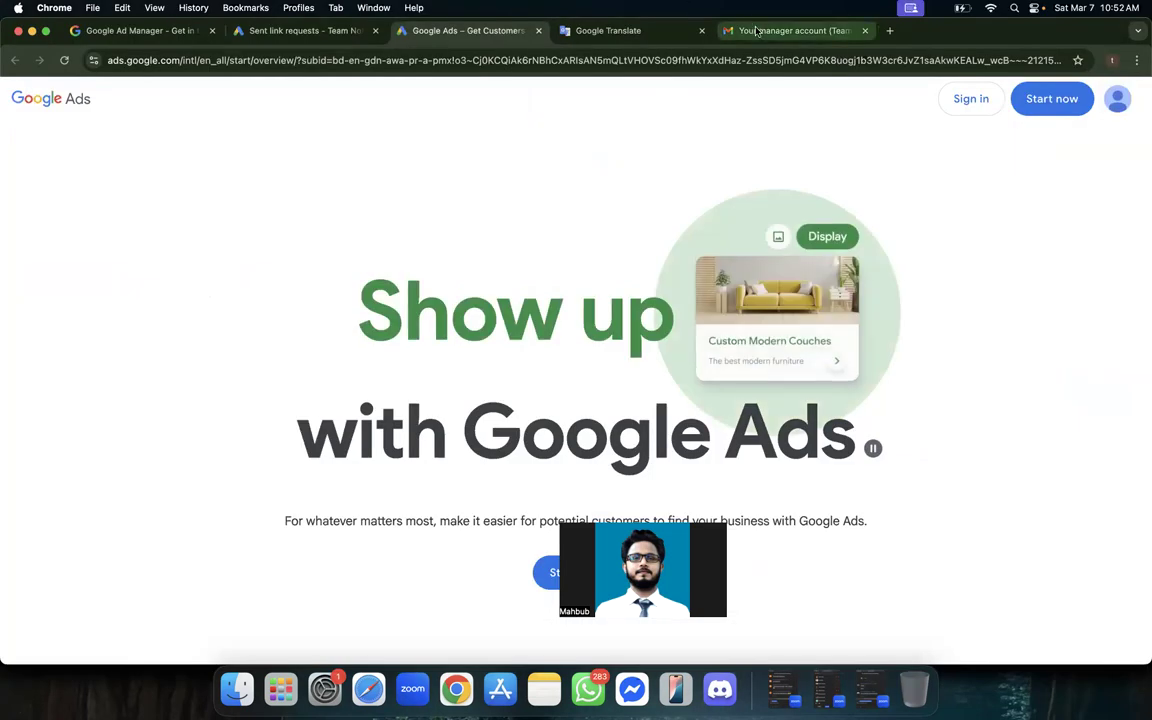
left_click(770, 30)
left_click(194, 137)
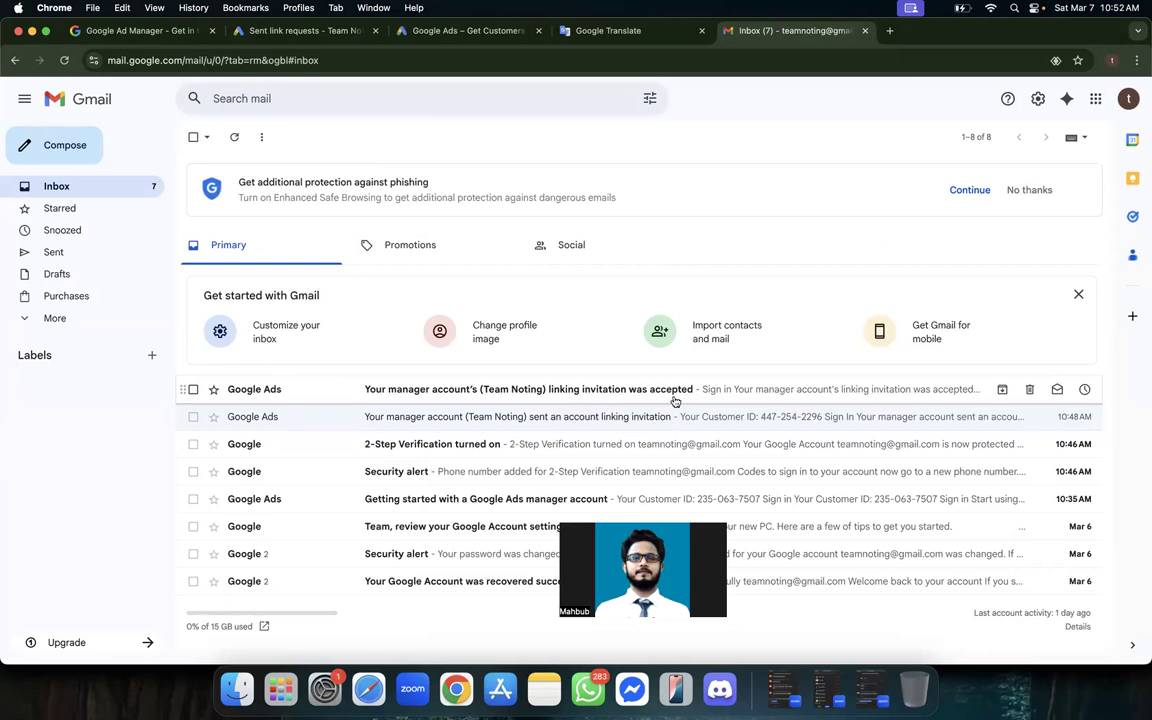
left_click(576, 388)
scroll(545, 430, "down", 5)
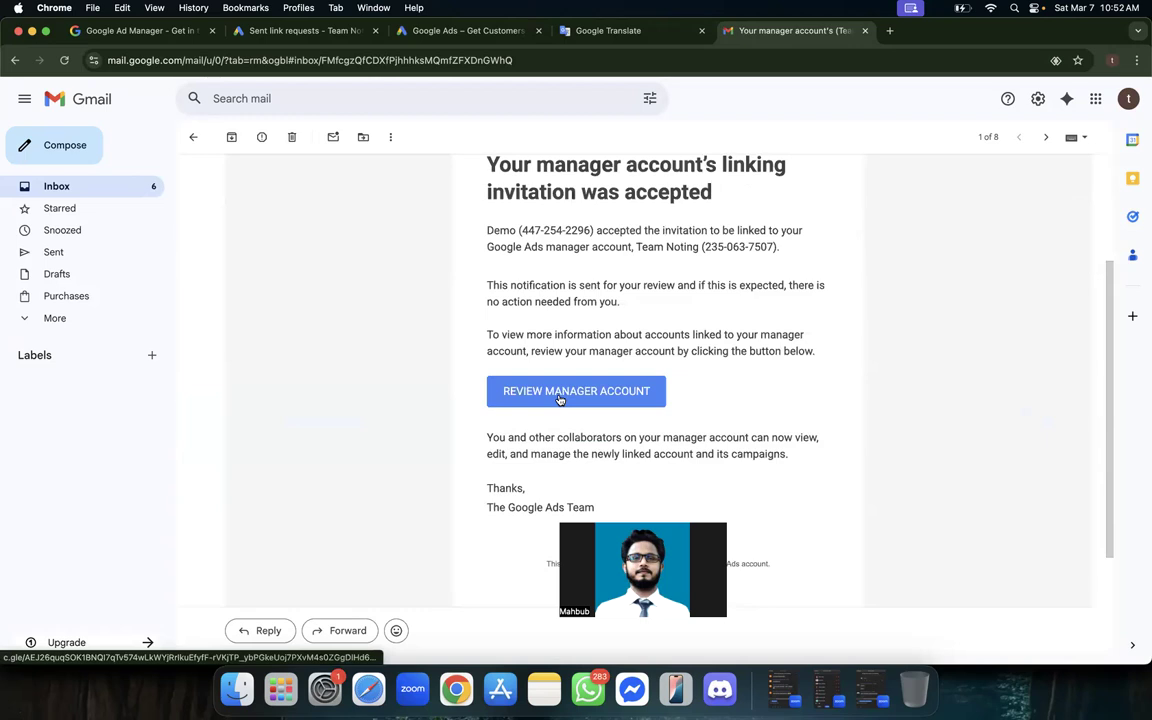
left_click(508, 390)
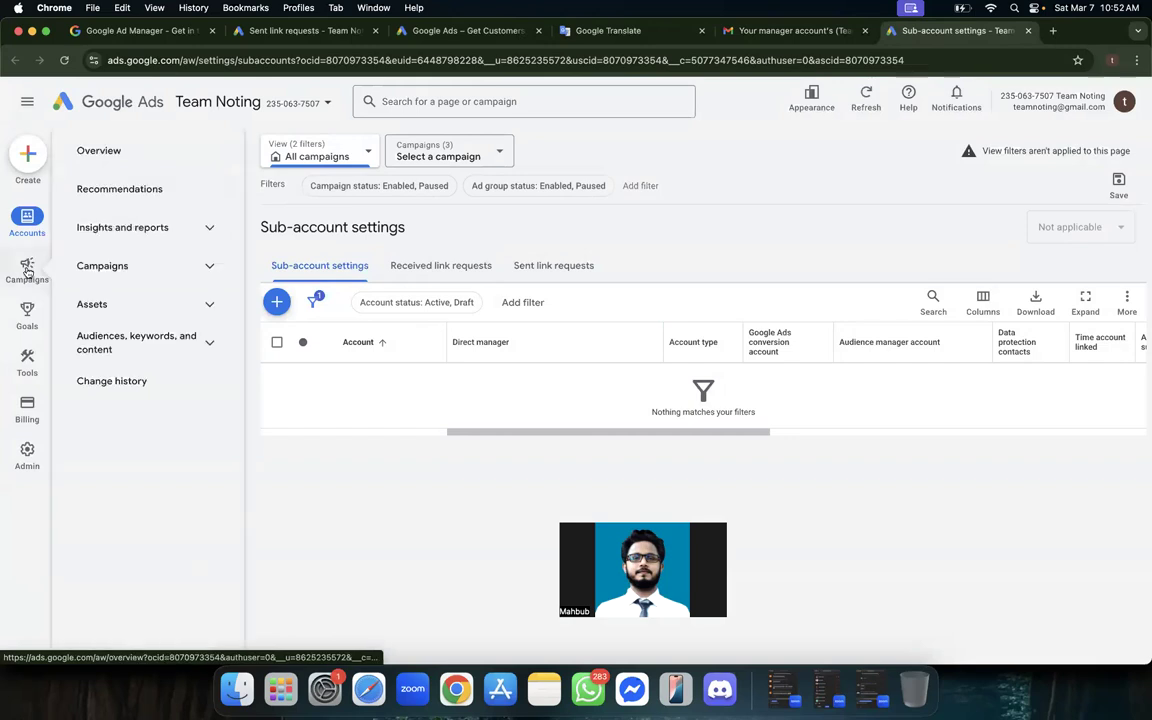
Step: Open the manager account's overview and check its account switcher's status filter
mouse_move(48, 268)
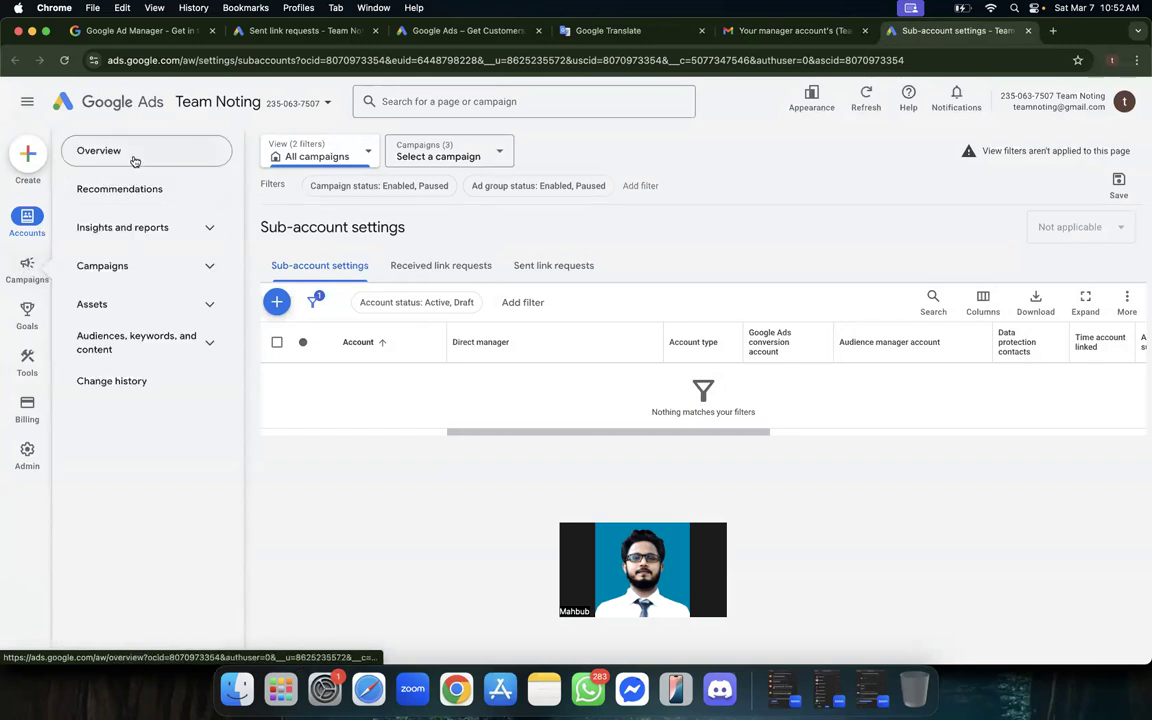
left_click(134, 158)
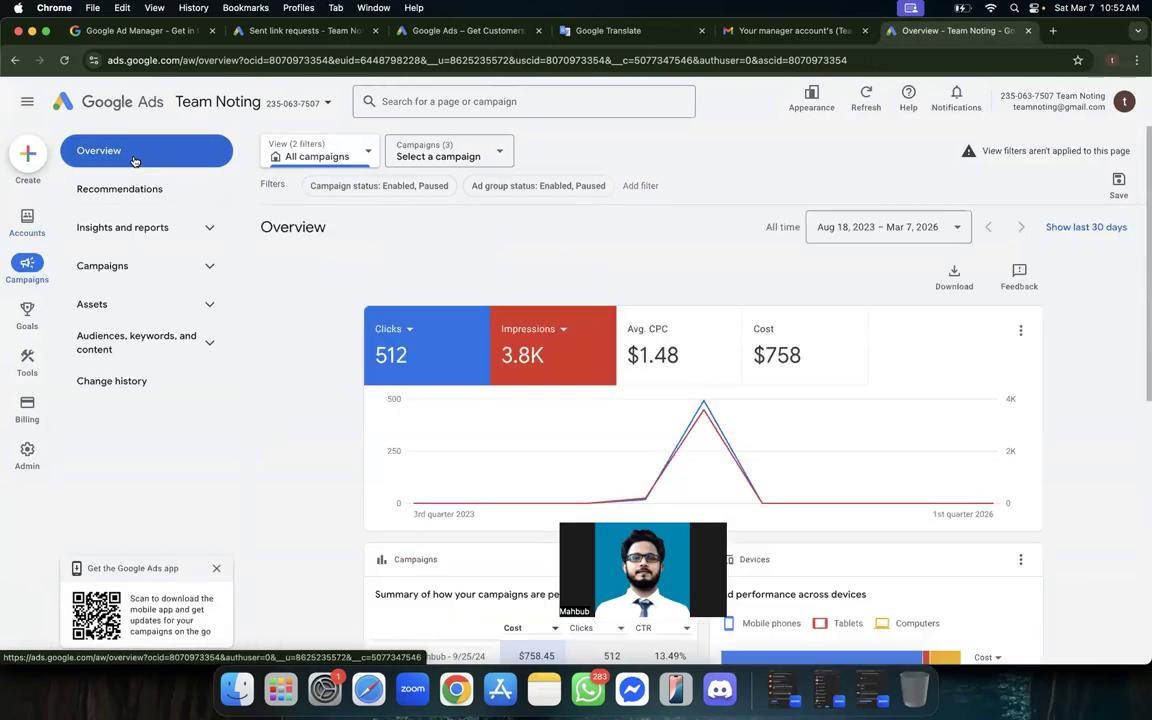
left_click(296, 106)
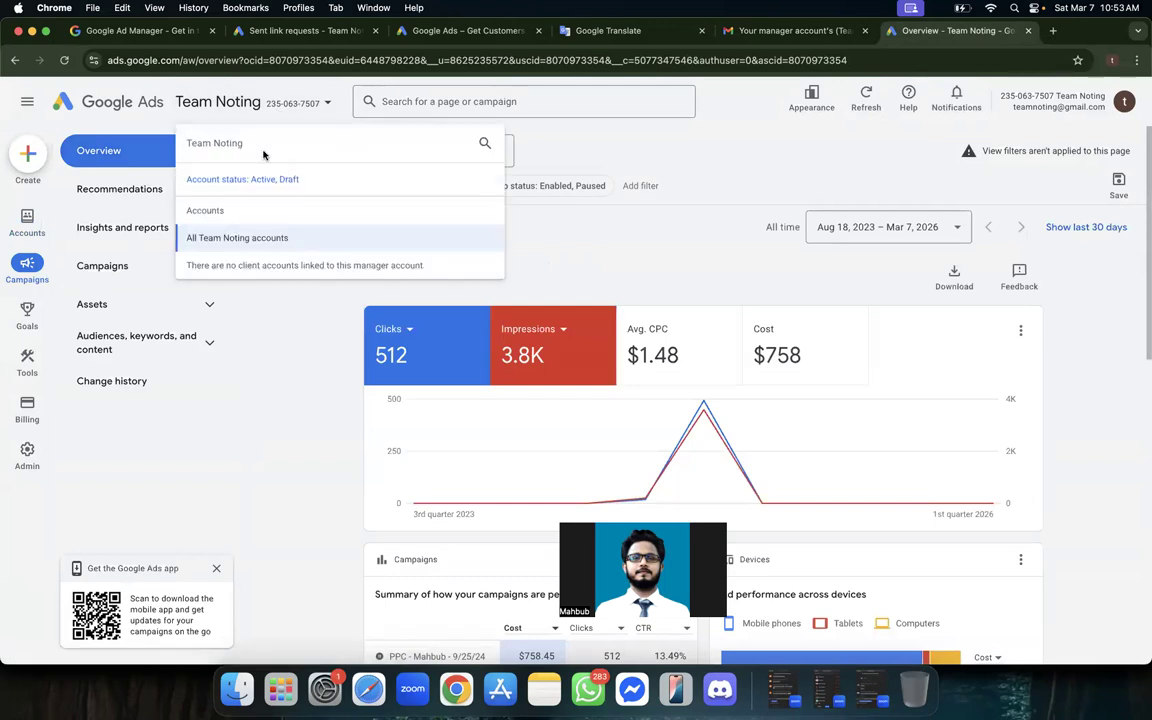
left_click(245, 179)
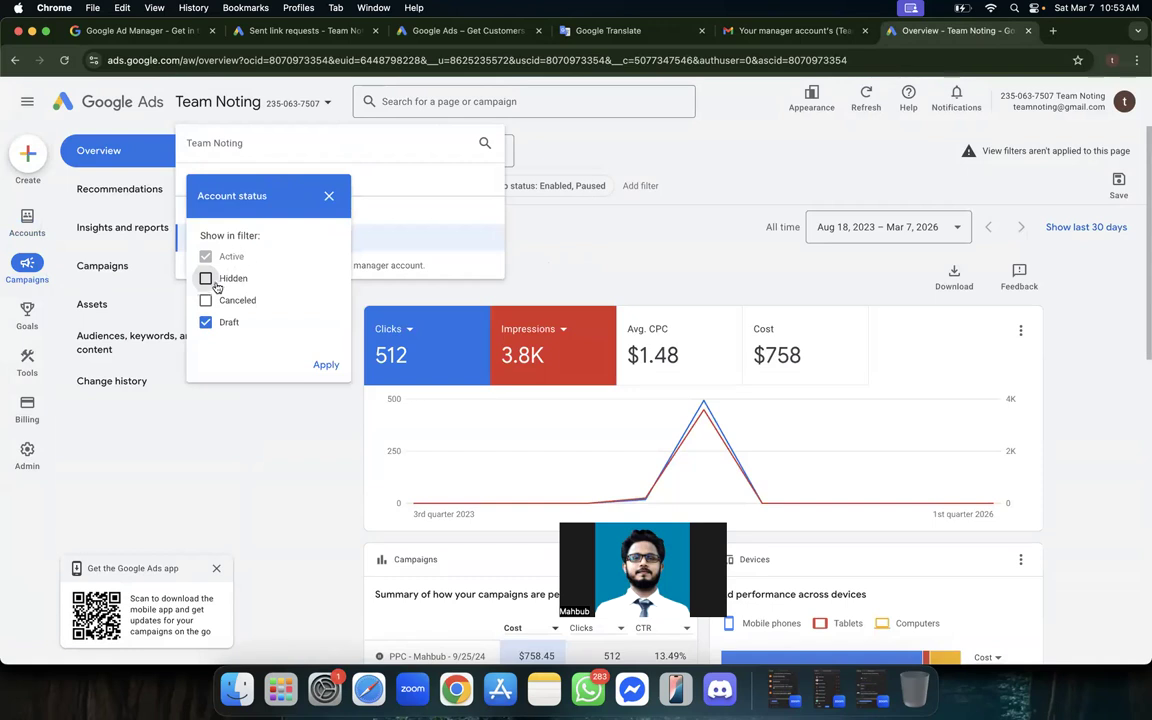
left_click(327, 196)
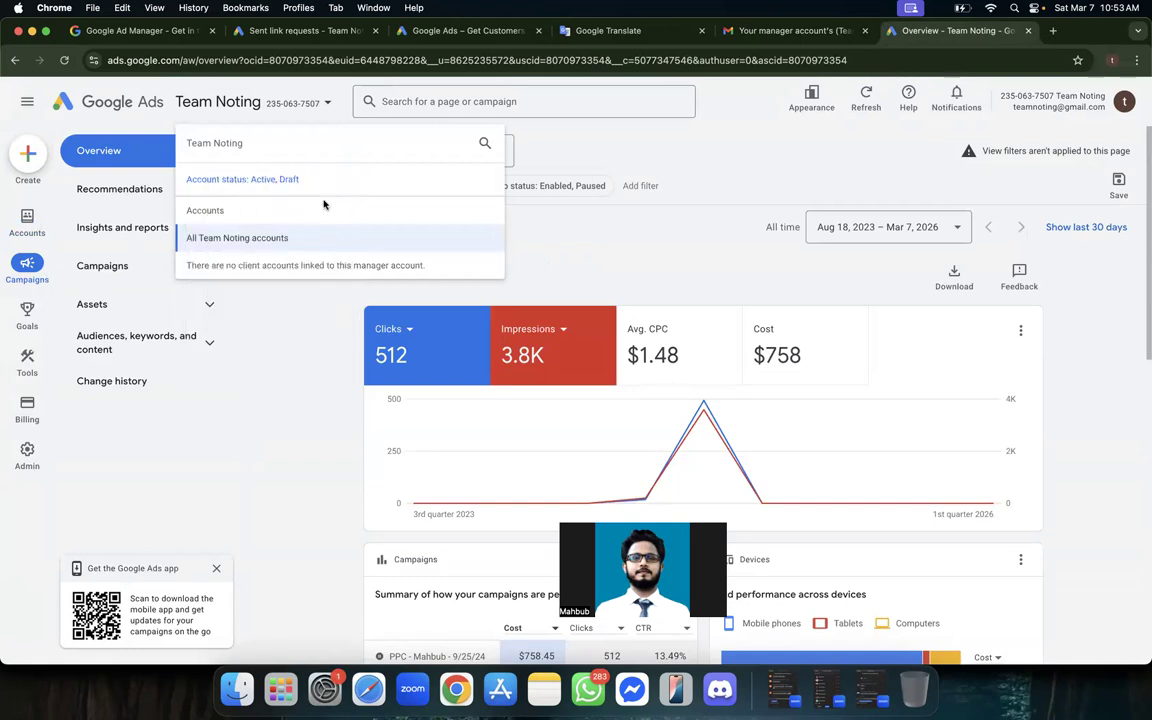
left_click(588, 155)
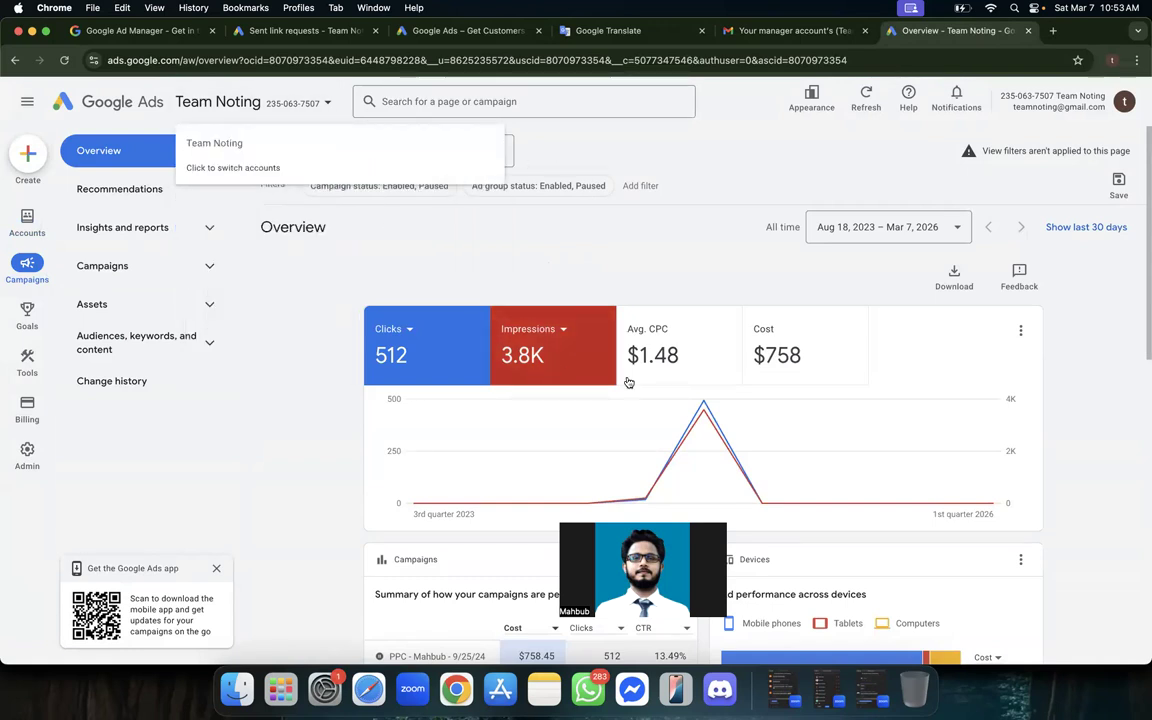
Step: Bring the Team Noting Google Ads window forward and look over its campaign list
key("ctrl+Up")
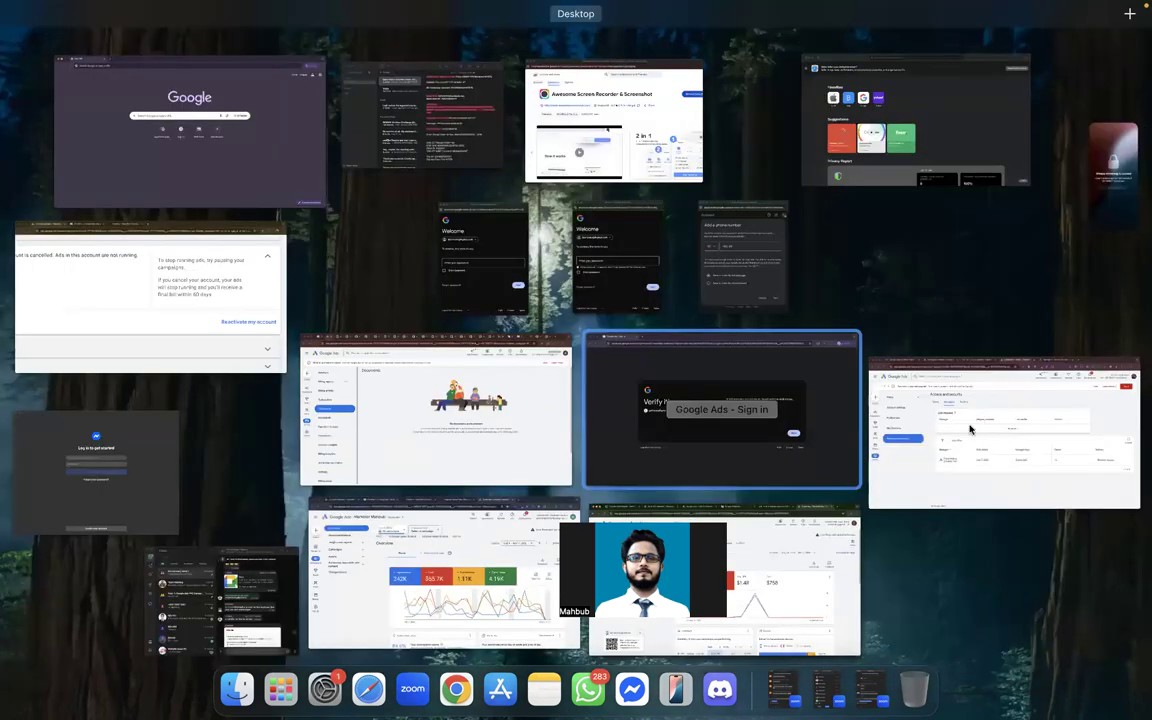
left_click(533, 568)
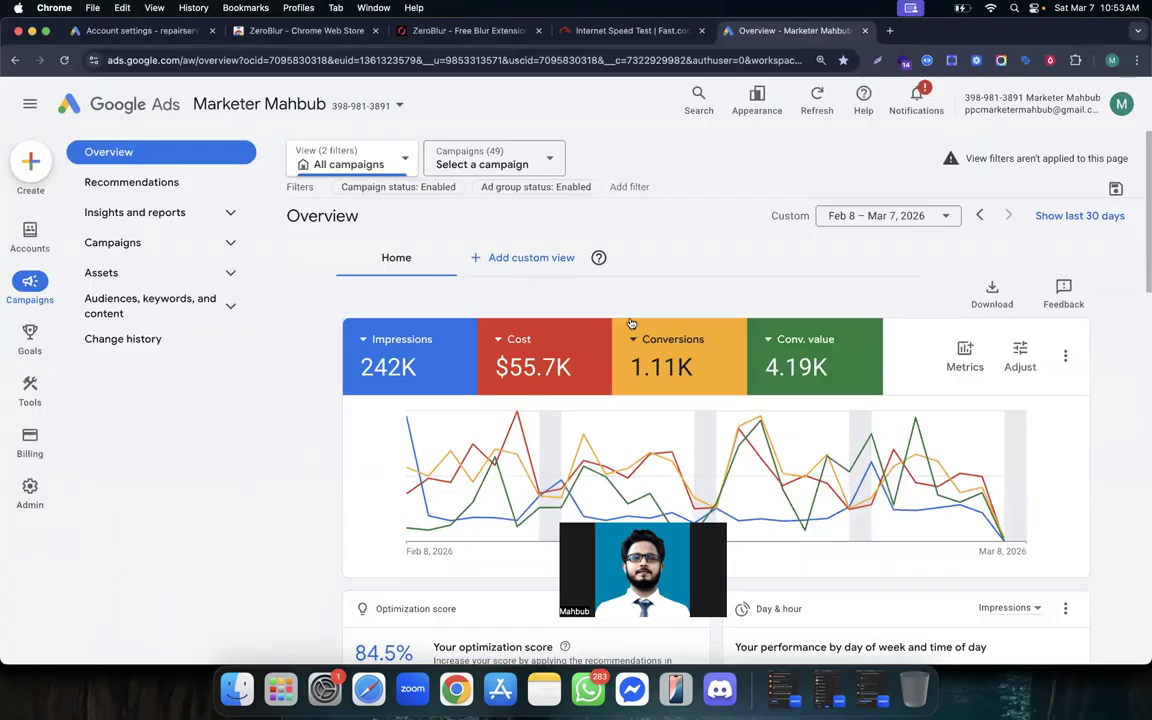
key("ctrl+Up")
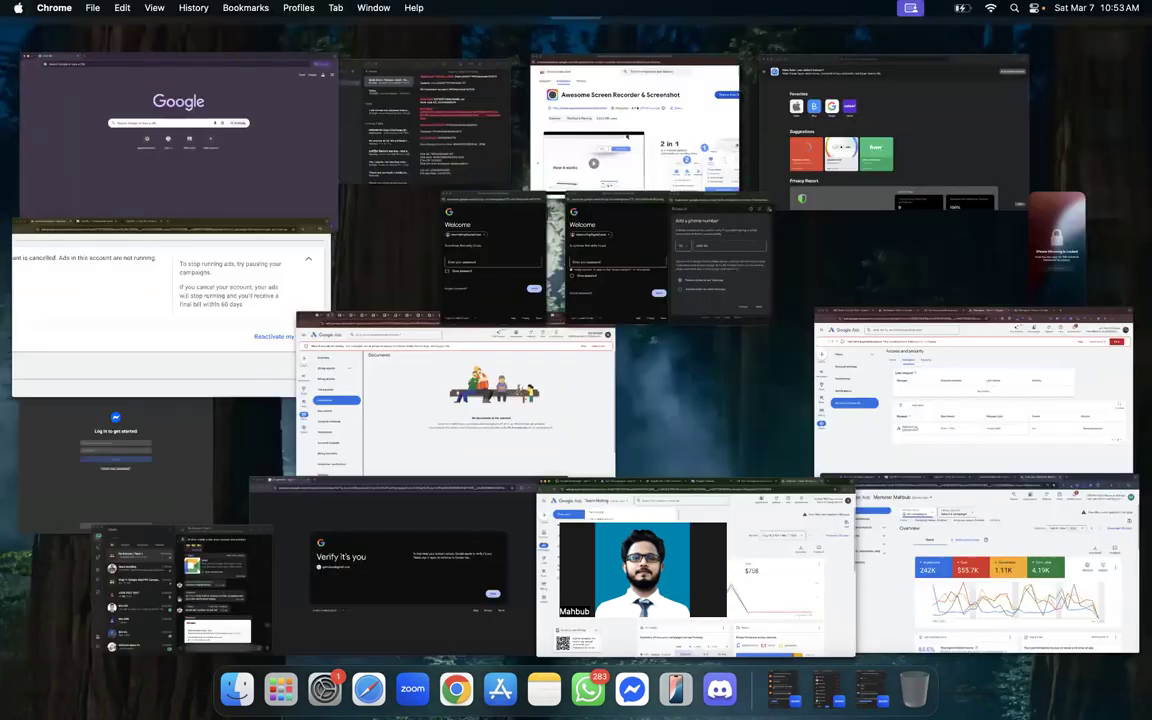
left_click(672, 520)
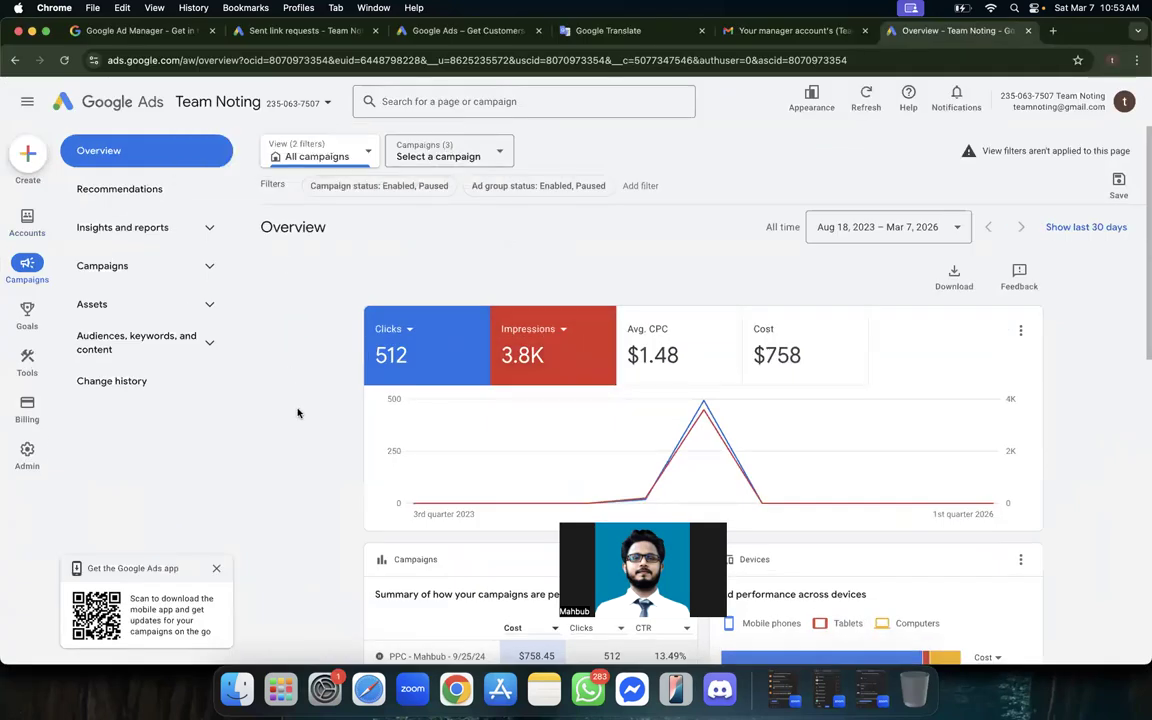
left_click(478, 154)
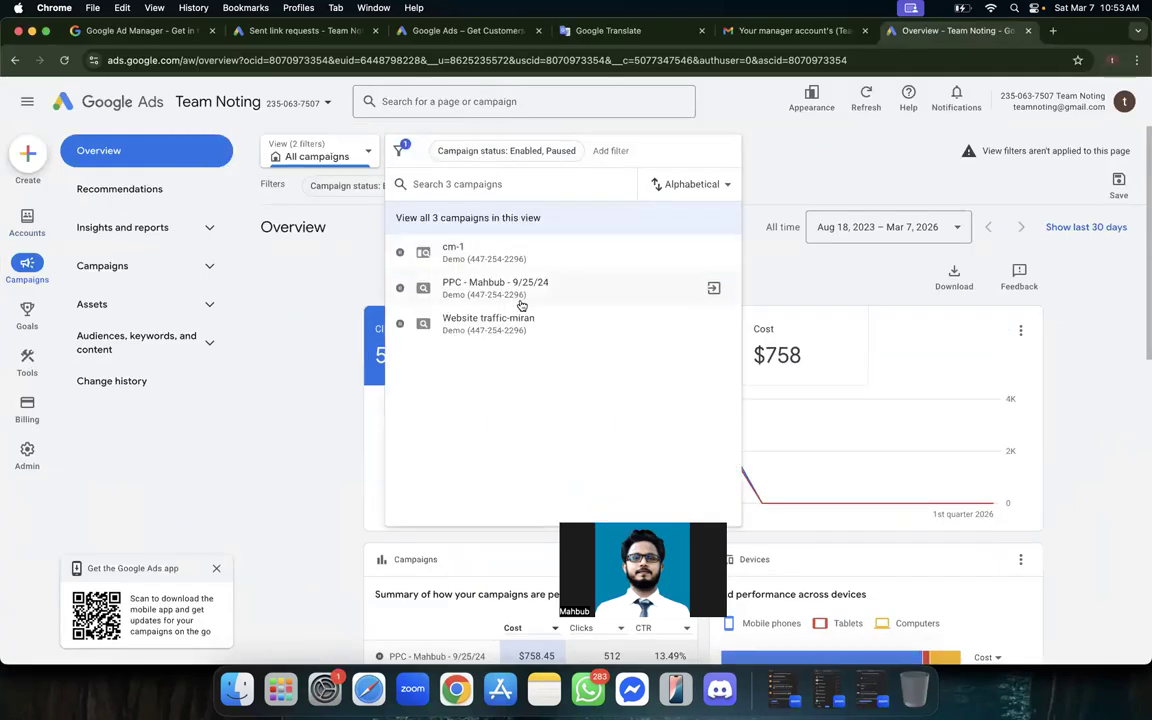
left_click(290, 404)
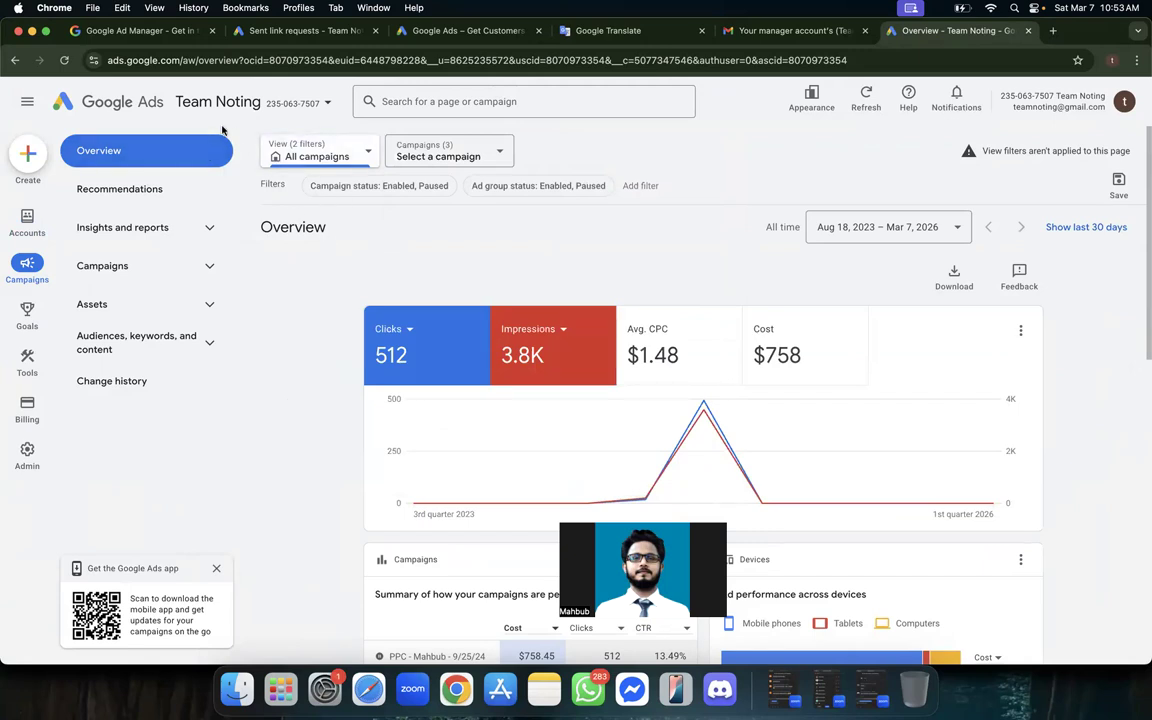
left_click(256, 100)
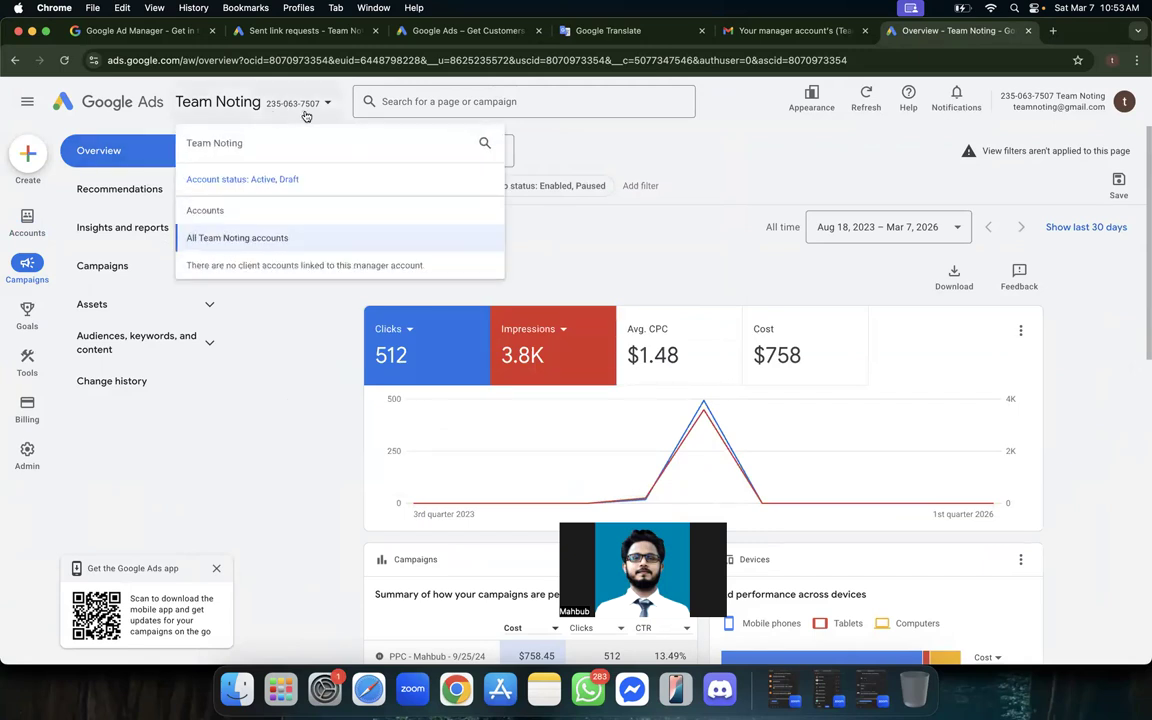
left_click(252, 180)
left_click(327, 195)
left_click(72, 61)
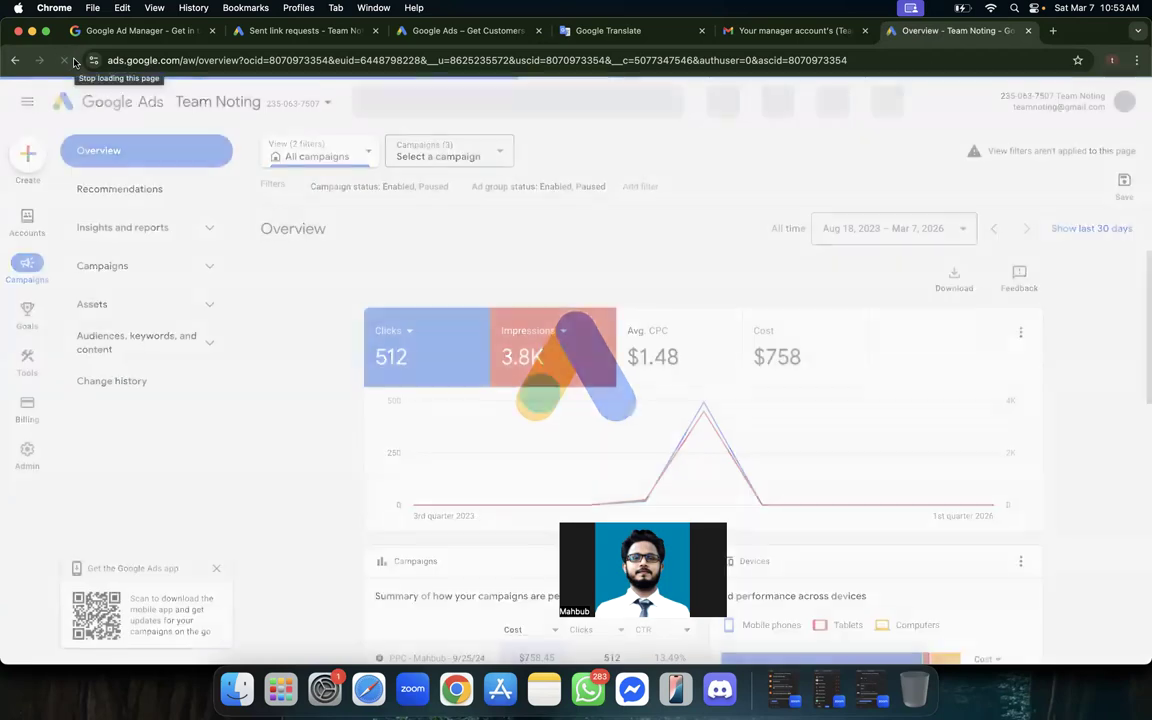
left_click(298, 102)
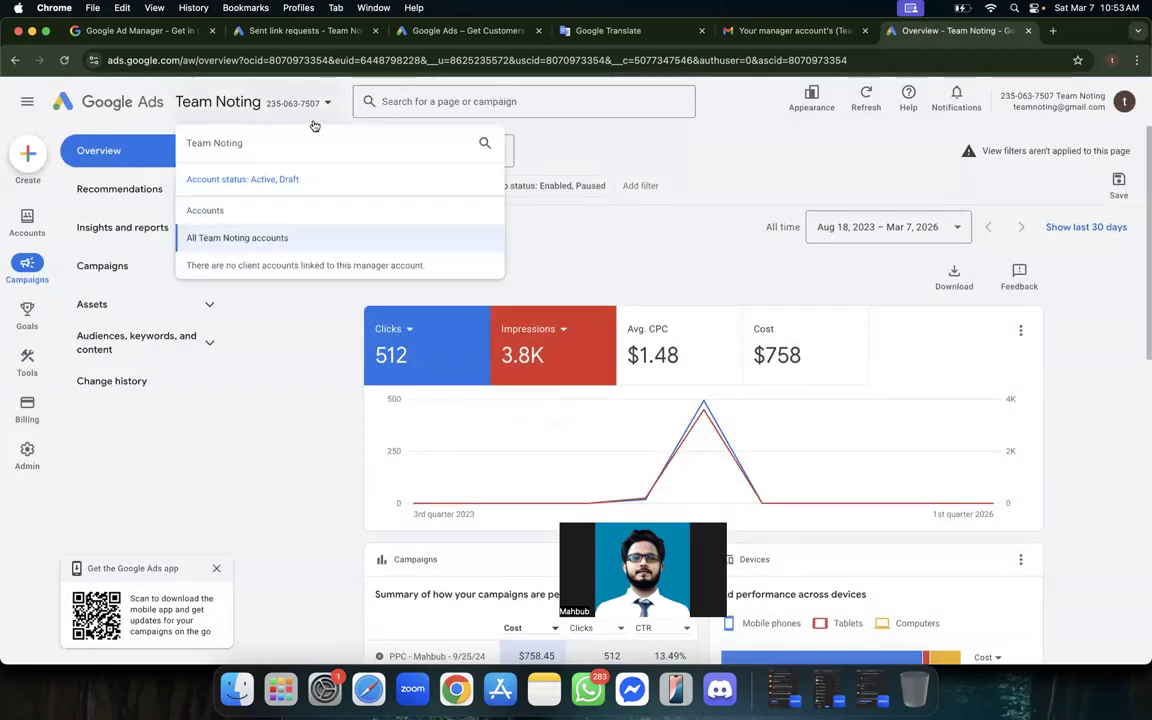
left_click(274, 178)
left_click(205, 278)
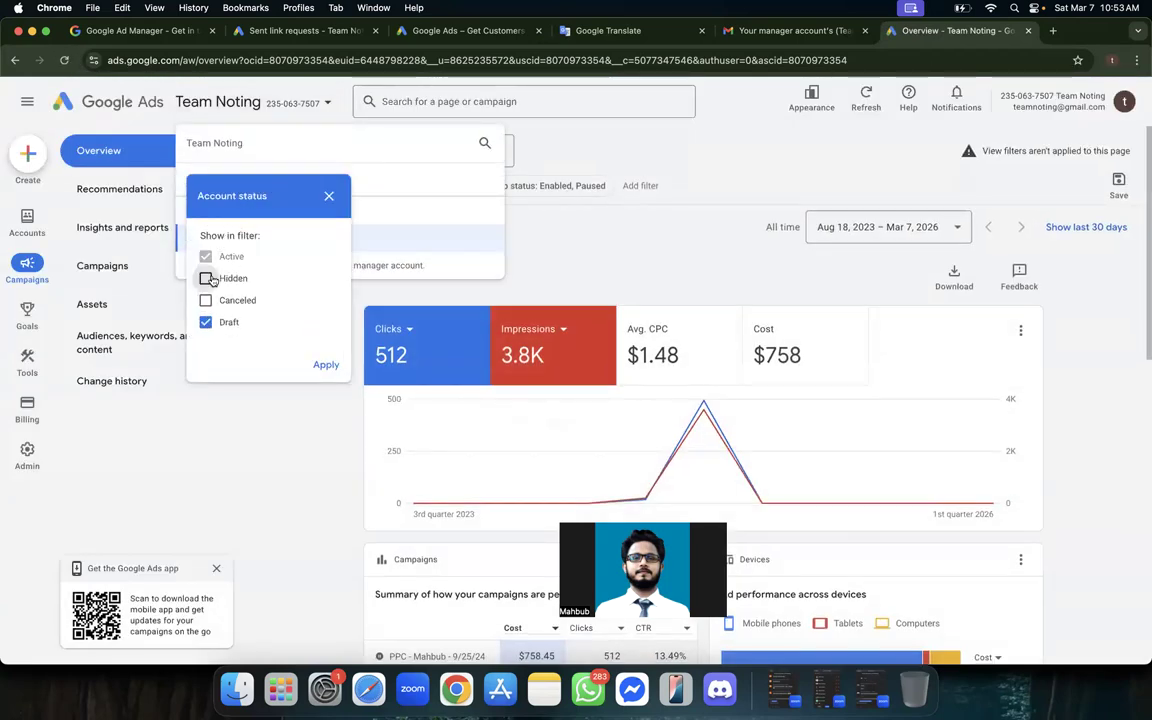
left_click(206, 300)
left_click(320, 364)
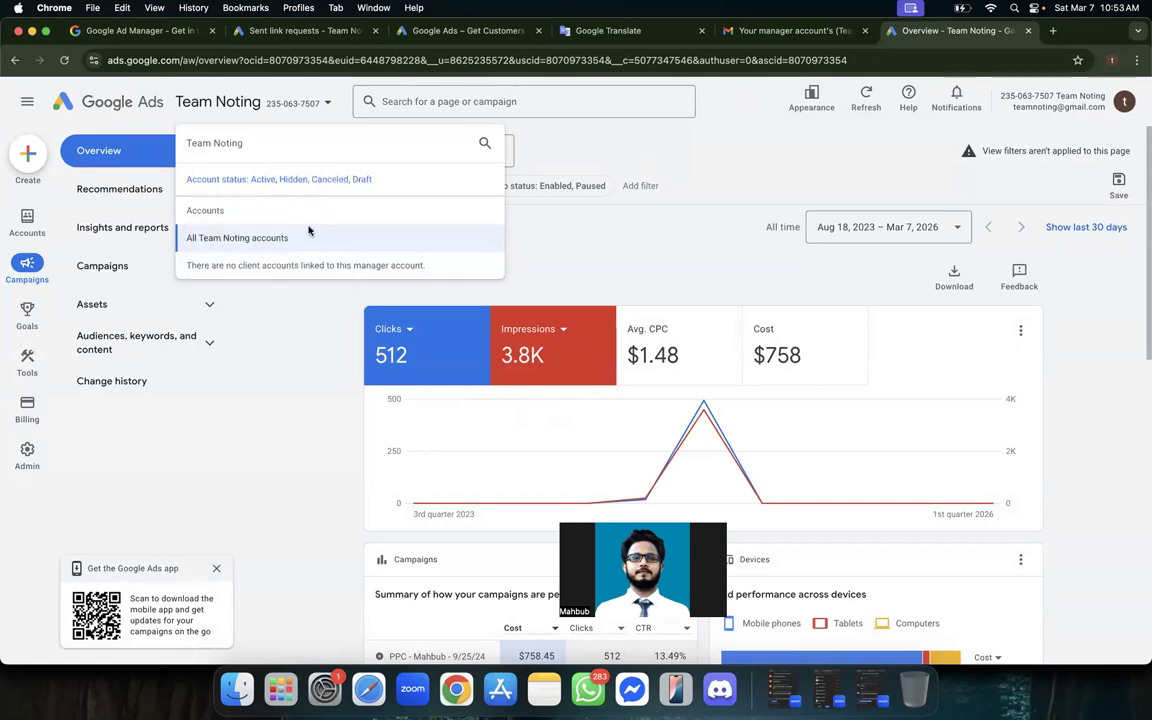
left_click(272, 232)
Step: Go to Campaigns > Campaigns and open the linked Demo client from the account switcher
left_click(150, 266)
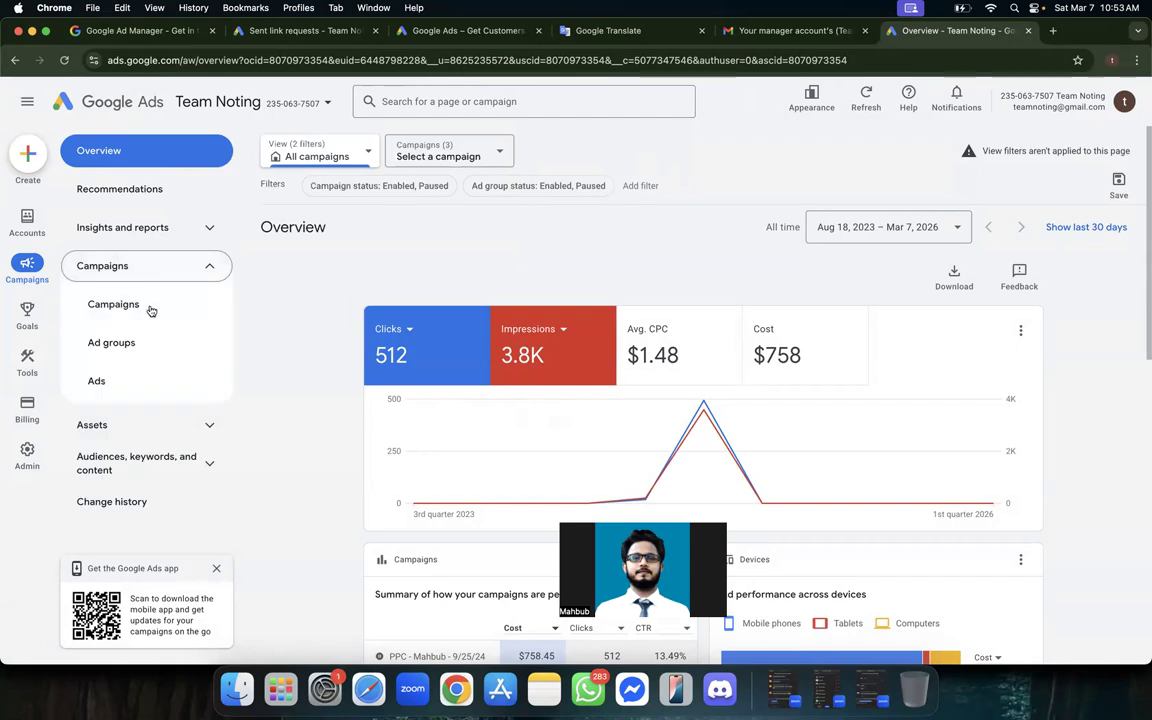
left_click(148, 306)
left_click(314, 108)
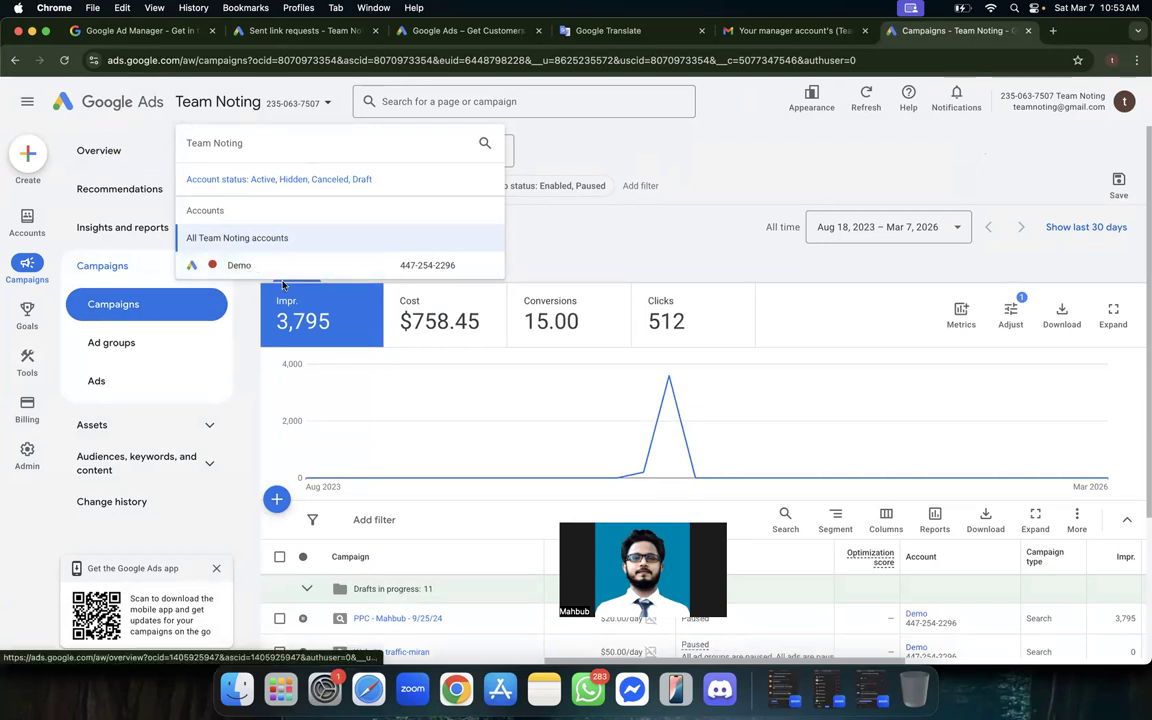
left_click(222, 258)
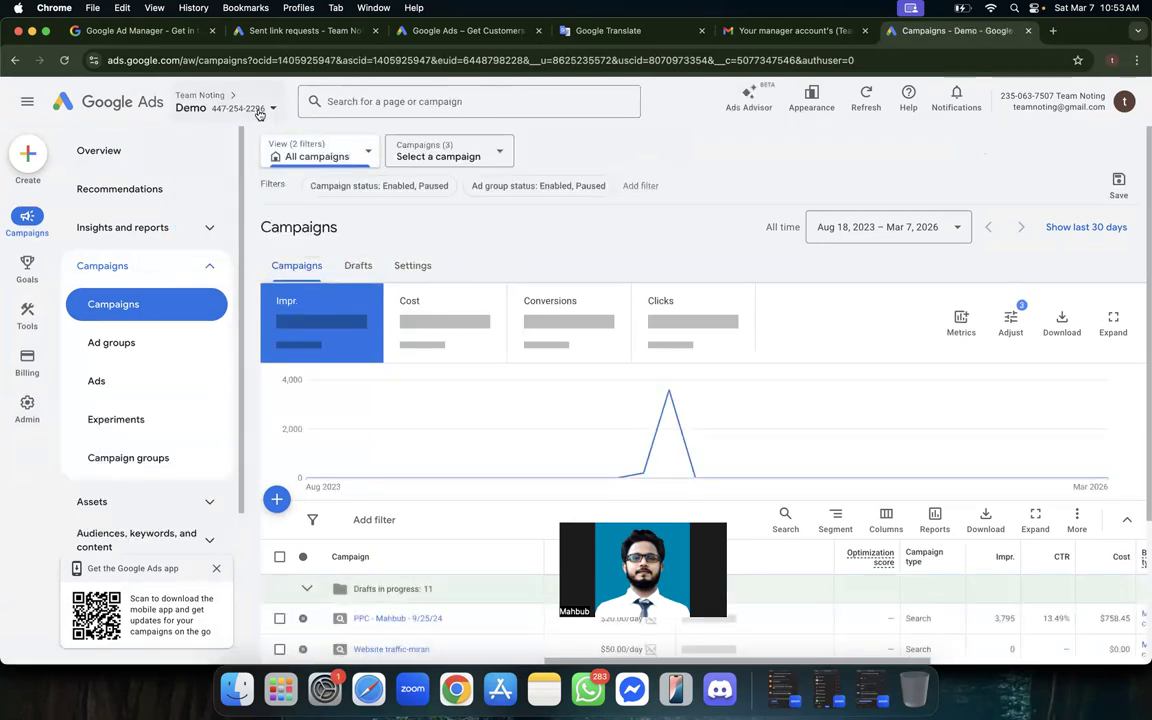
Step: View Demo's Overview, dismiss the Got it tip and custom views modal, then return to Team Noting
left_click(255, 110)
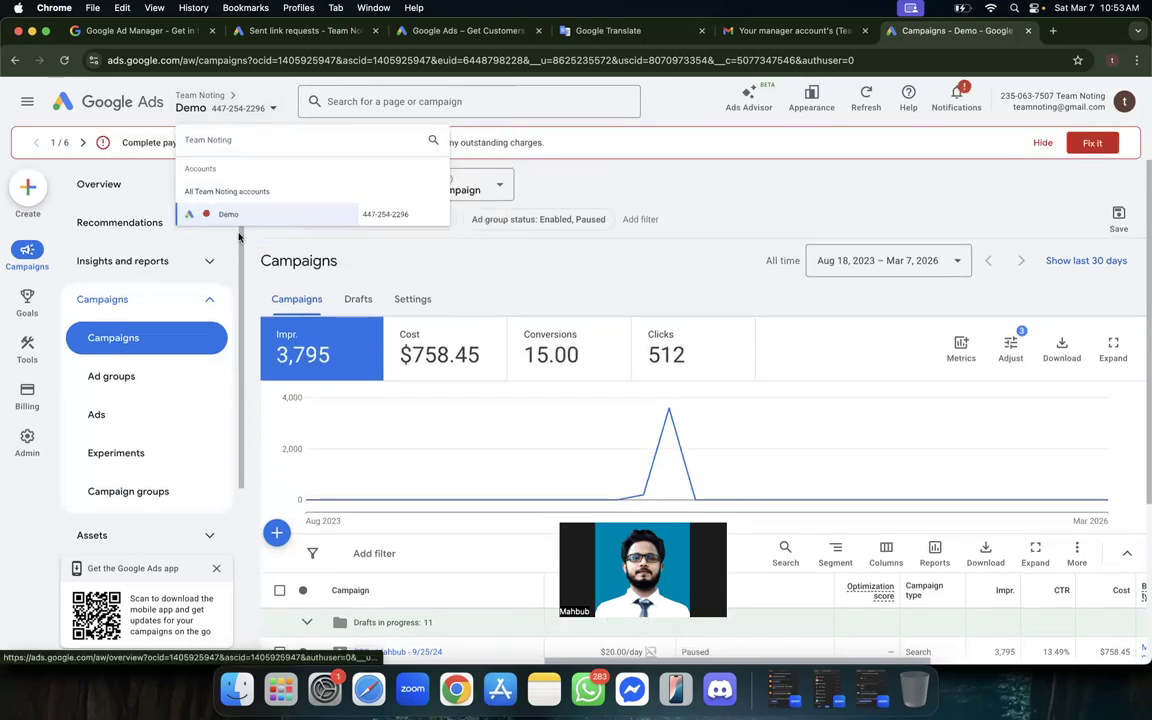
left_click(239, 237)
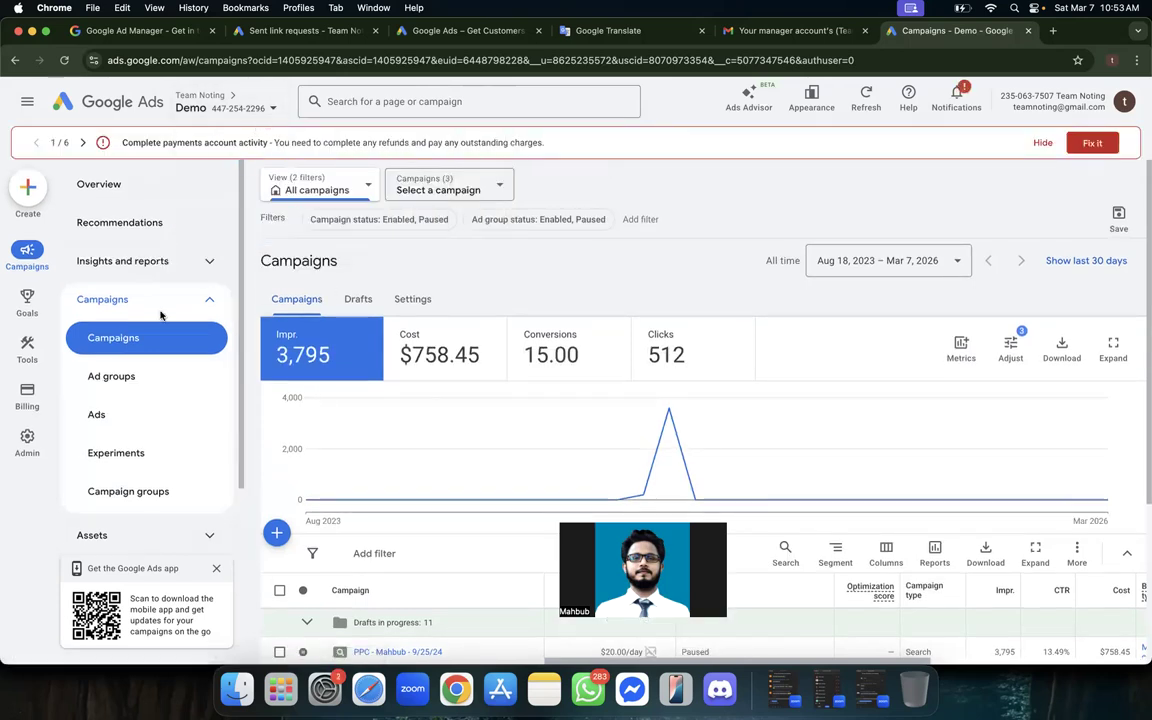
left_click(95, 184)
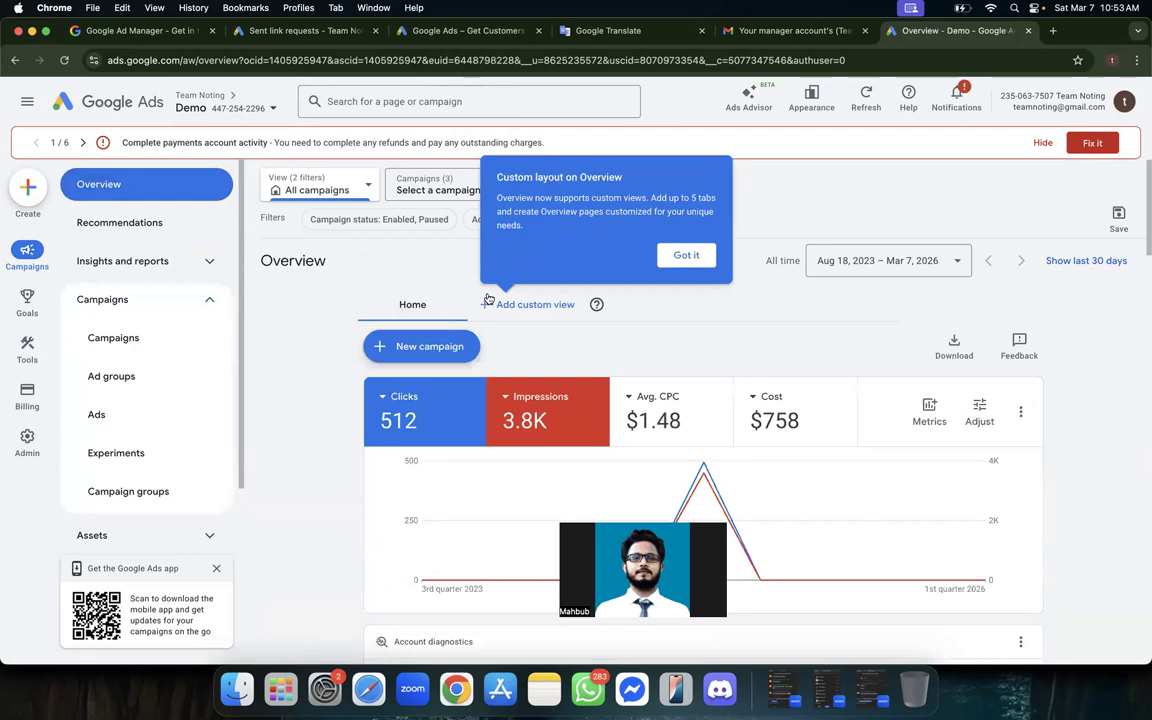
left_click(687, 256)
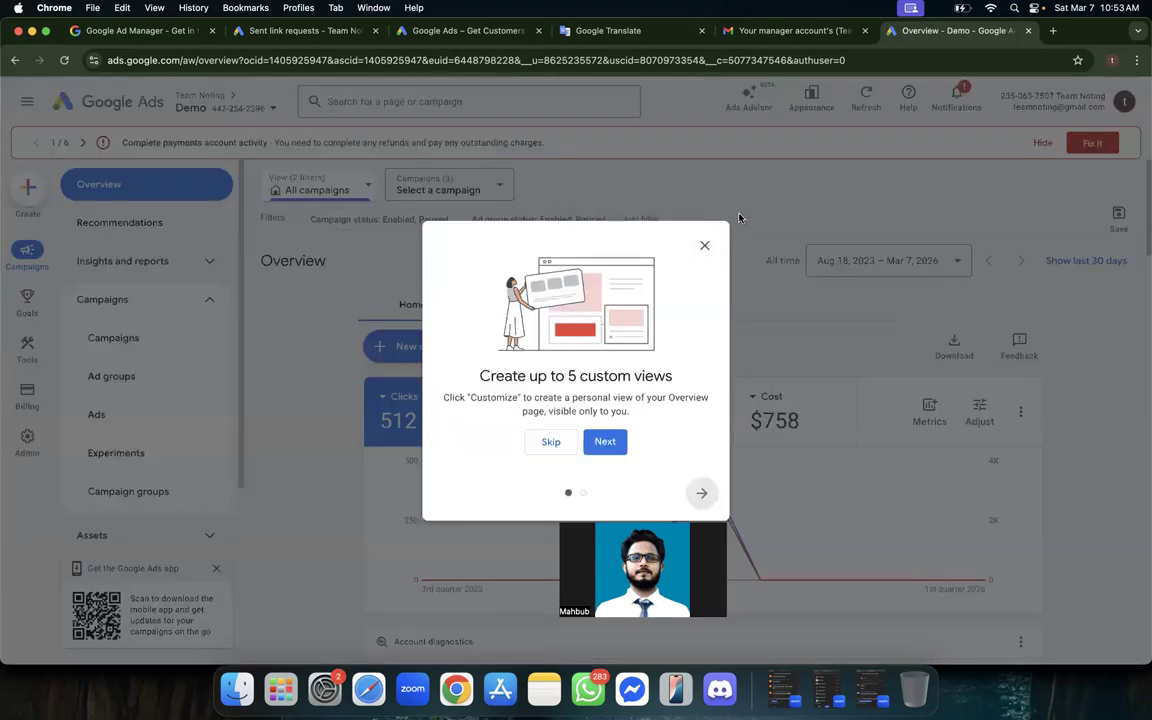
left_click(701, 242)
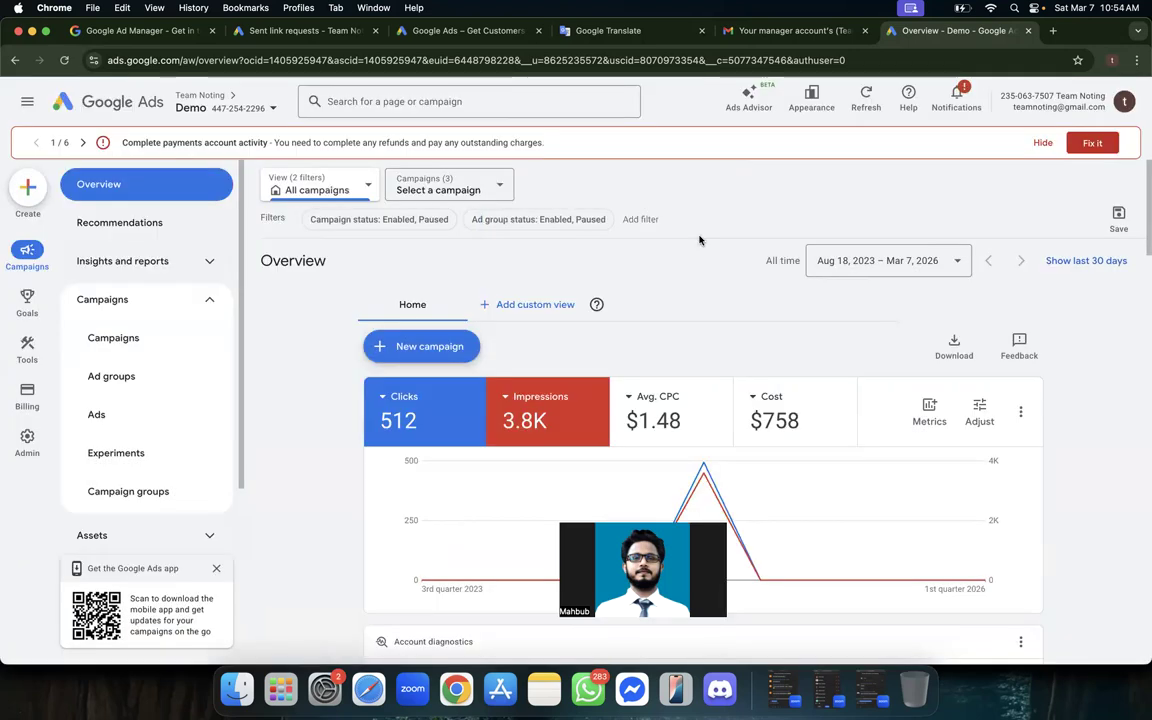
left_click(124, 107)
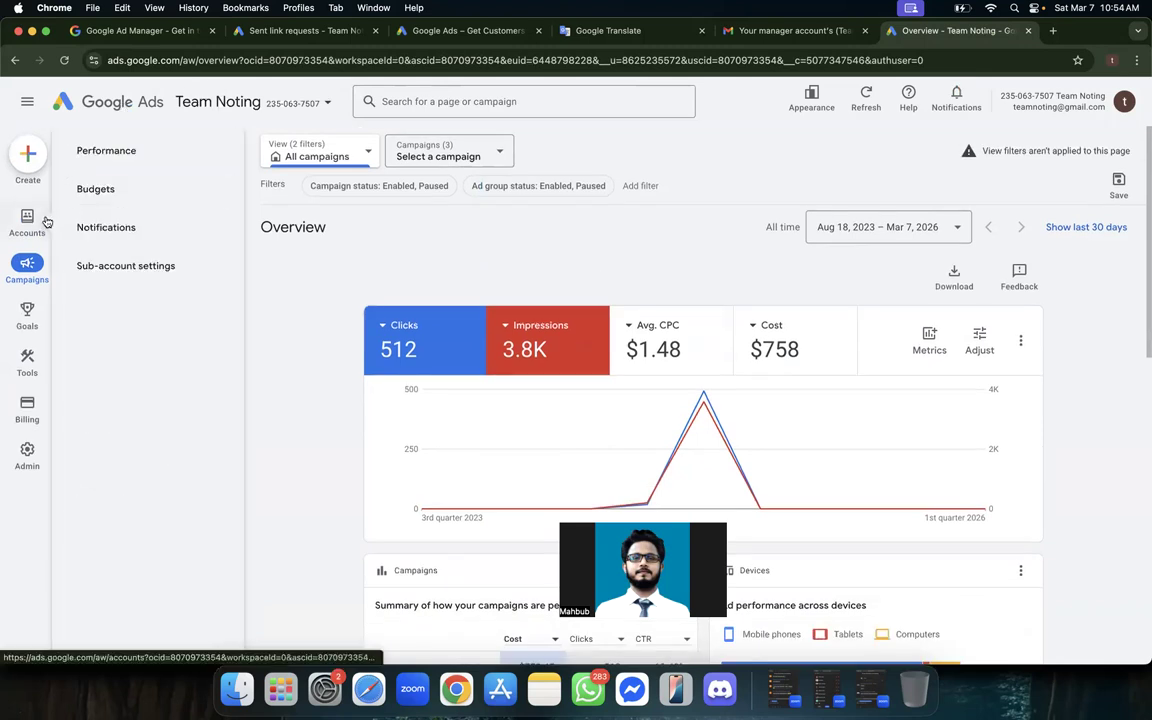
Step: Bring up the other Google Ads window and scroll through its account switcher's client list
mouse_move(27, 220)
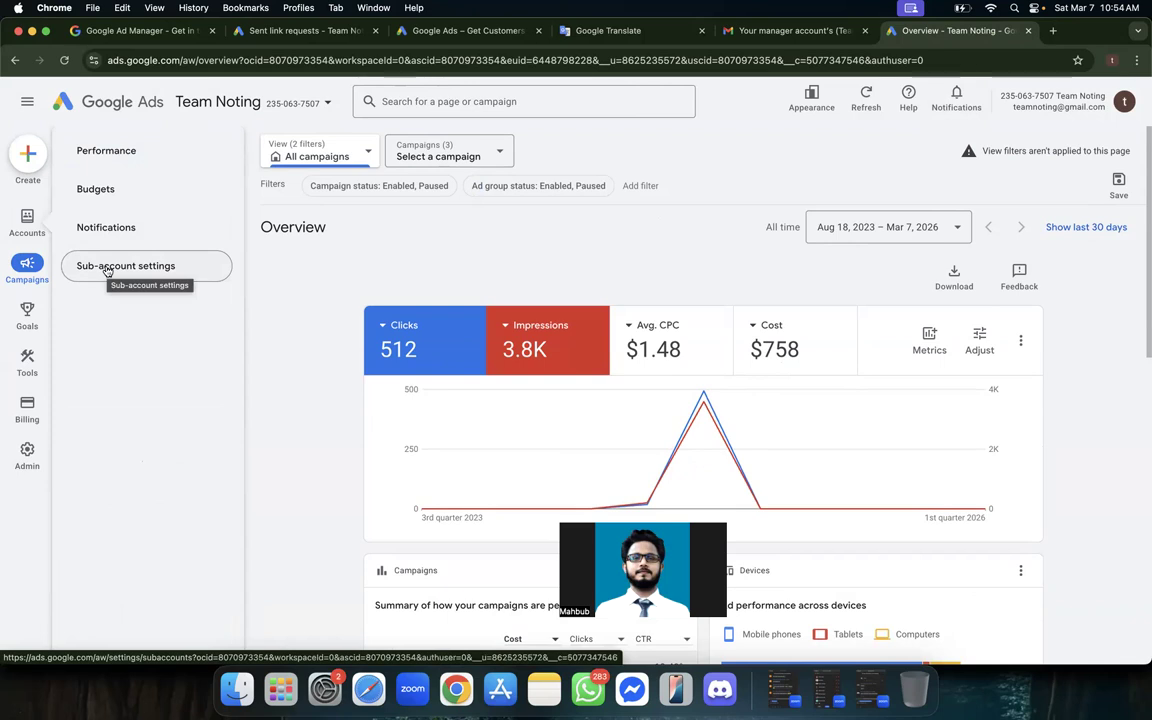
key("ctrl+Up")
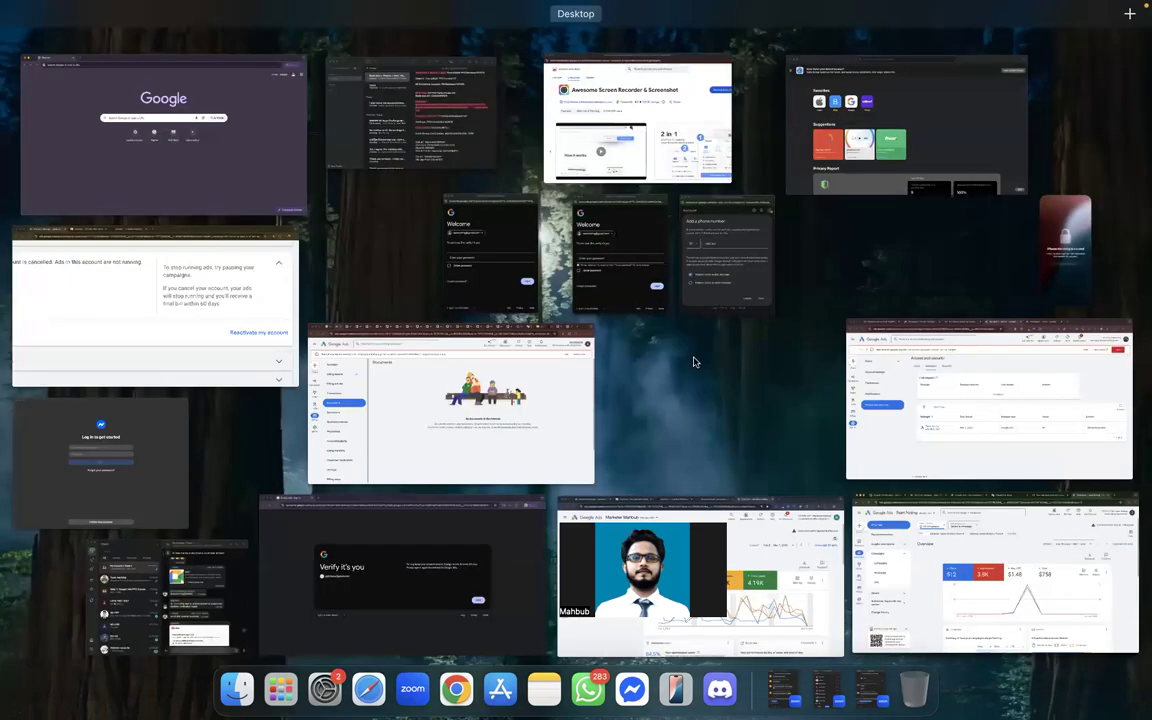
left_click(686, 521)
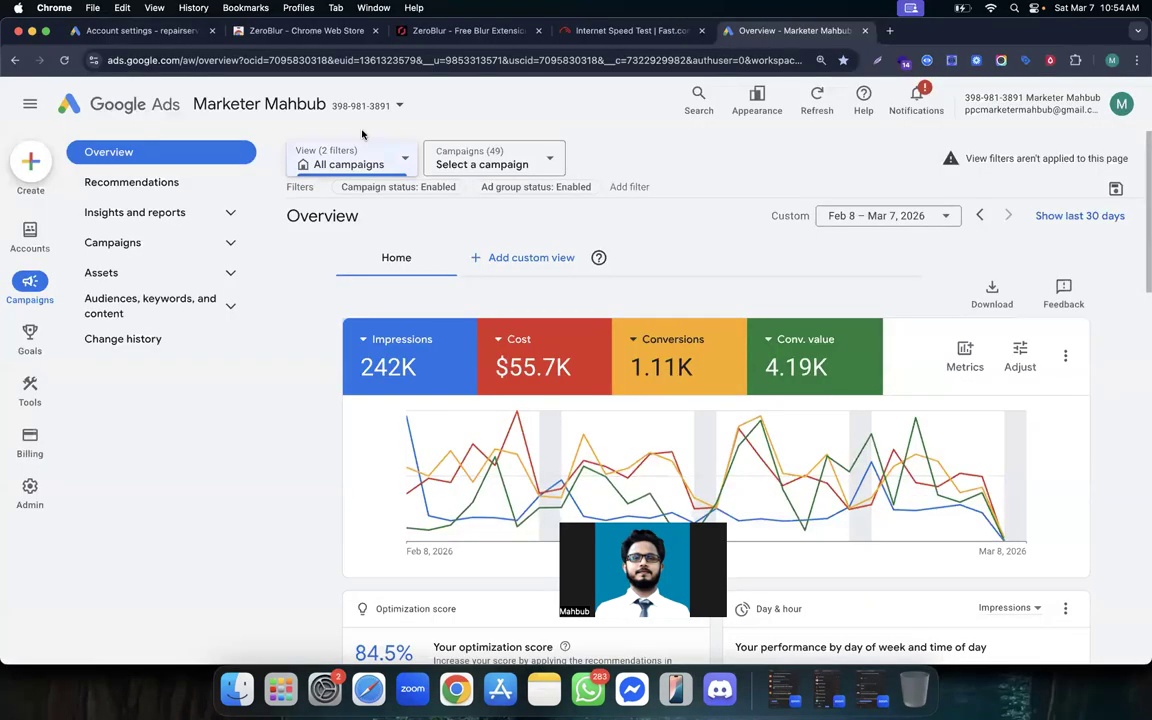
left_click(333, 96)
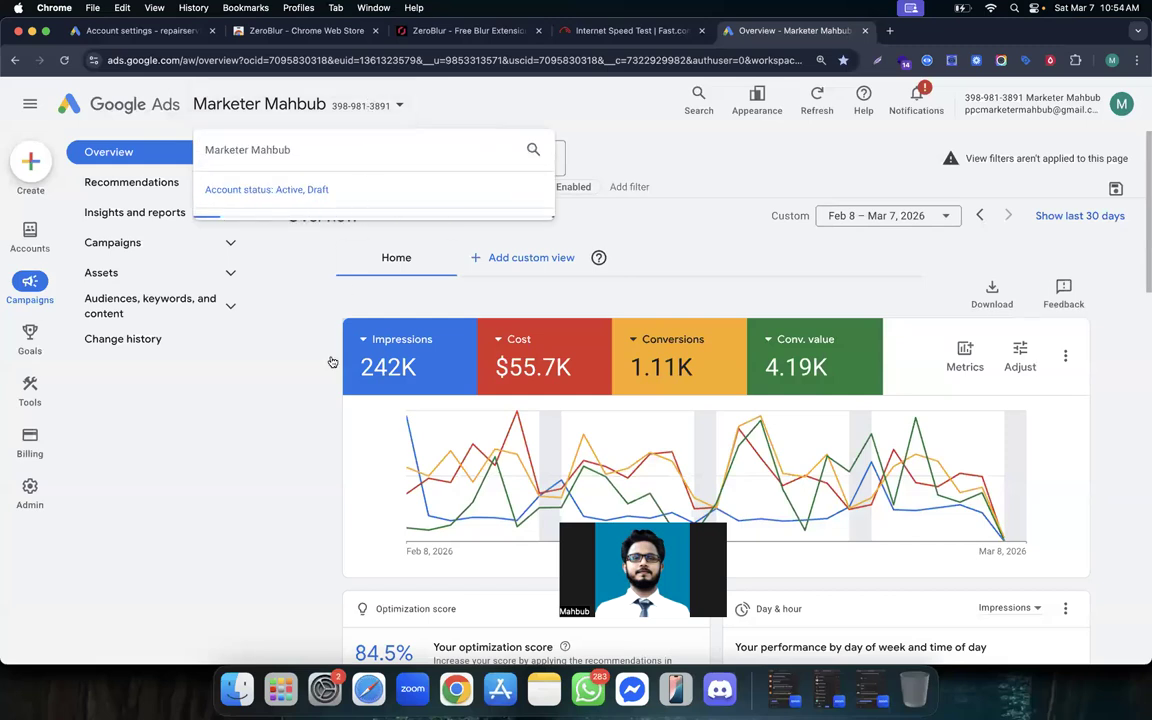
scroll(345, 380, "down", 10)
scroll(334, 406, "down", 5)
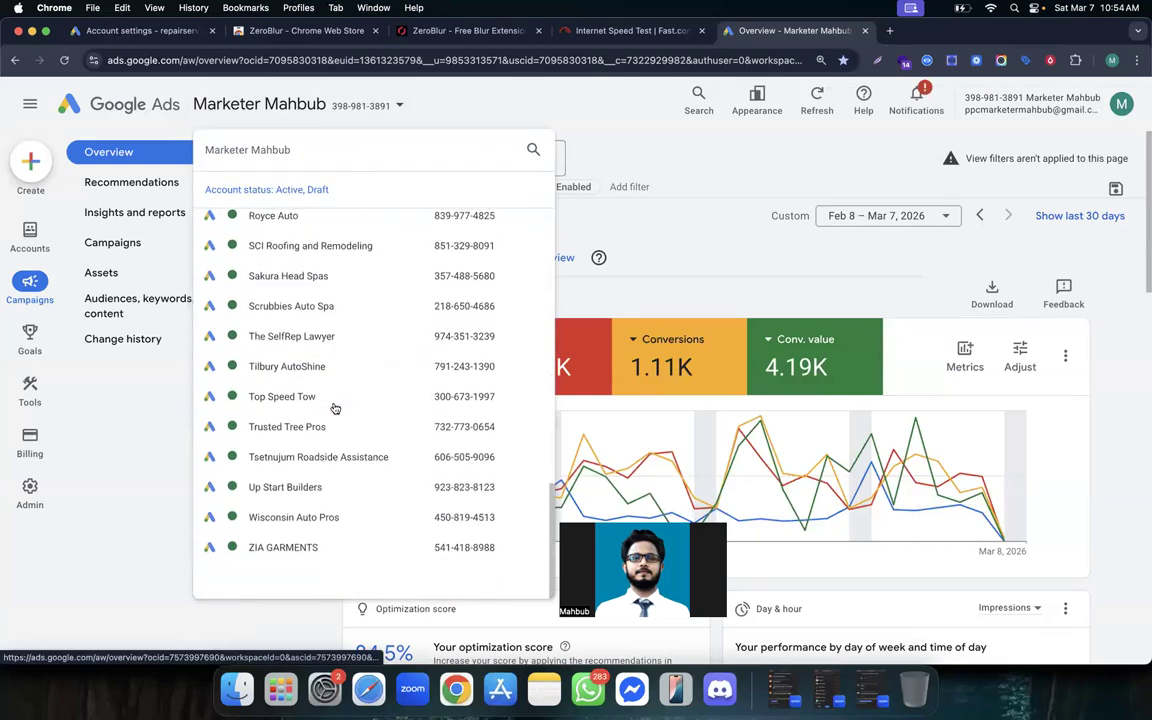
left_click(152, 494)
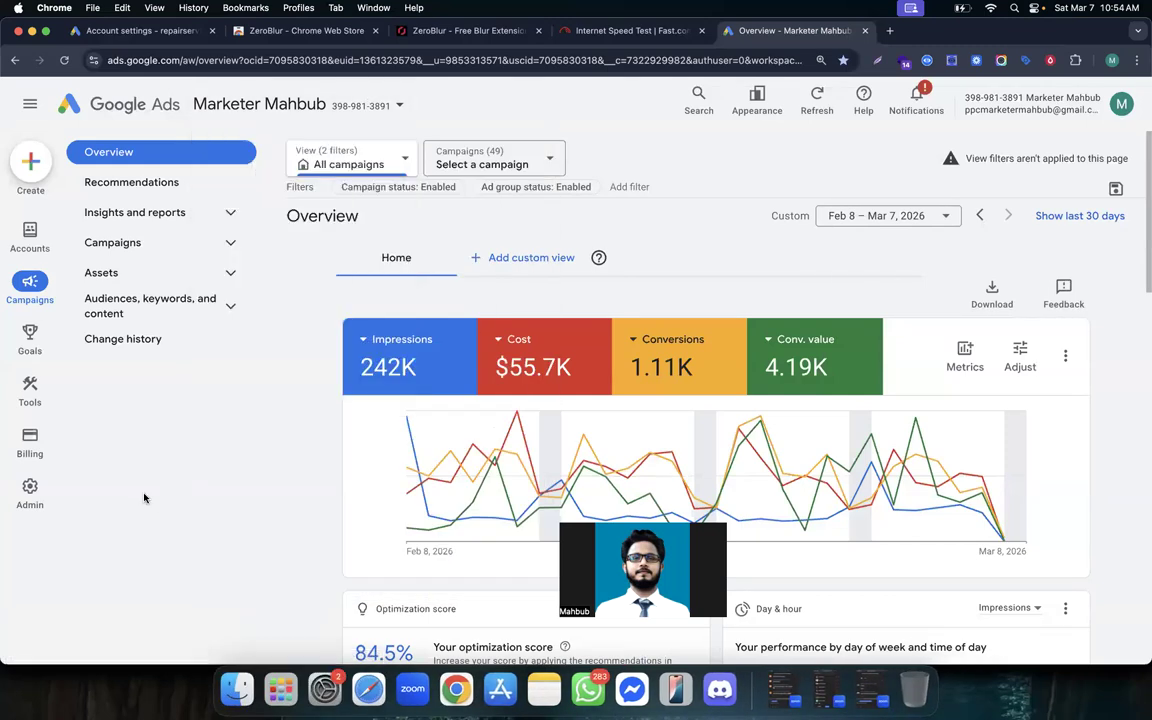